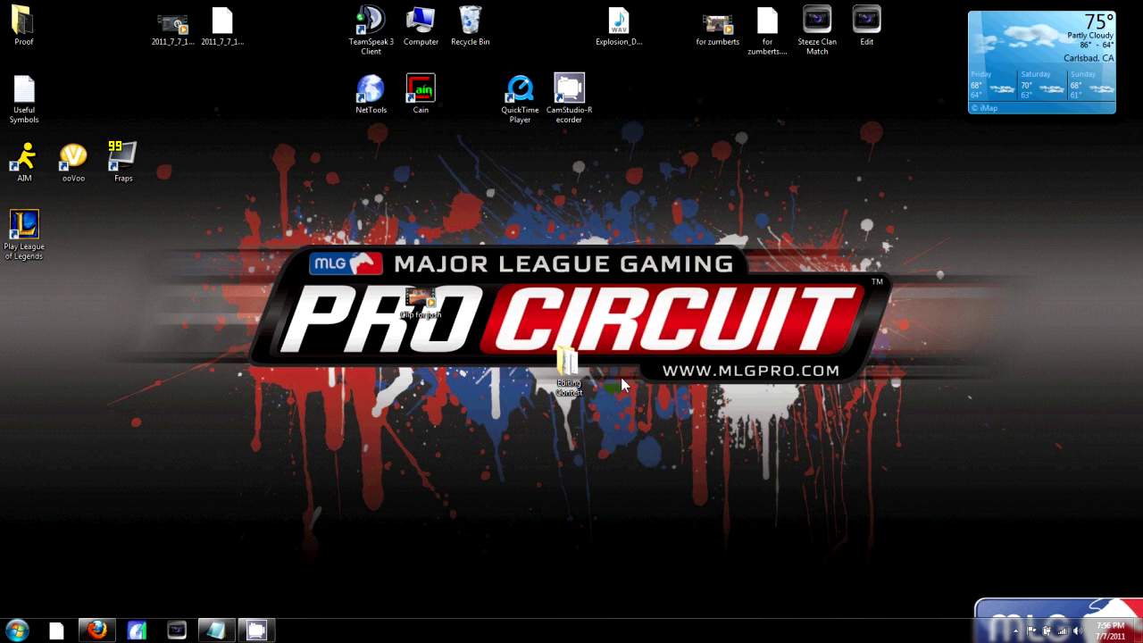
Step: Bring Firefox forward and open the YouTube personal messages inbox
left_click(96, 630)
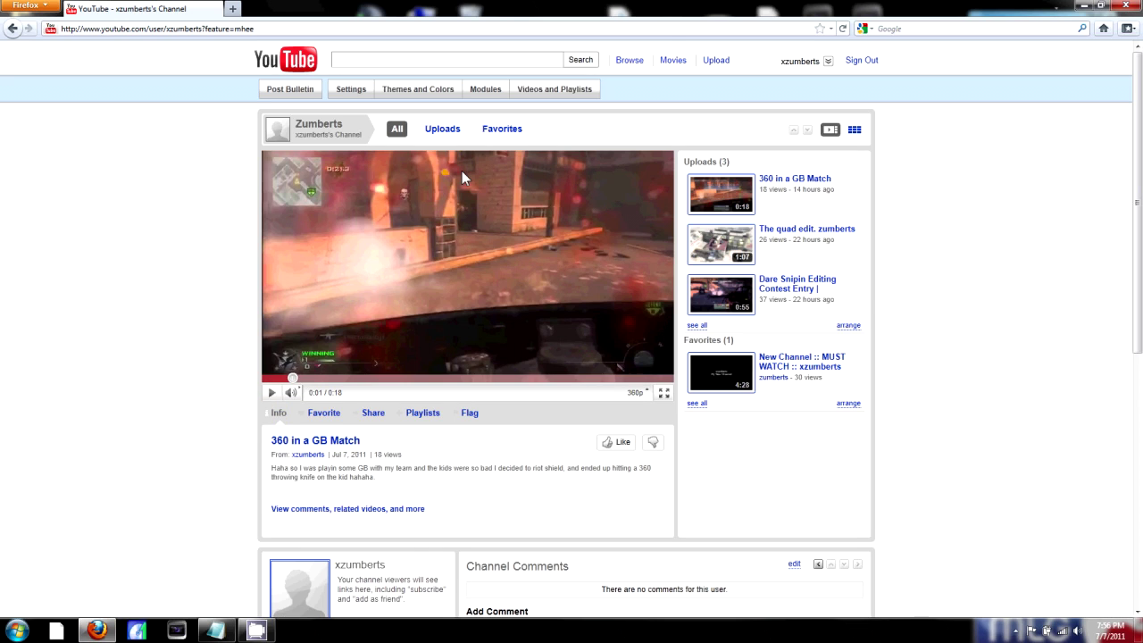
scroll(462, 170, "down", 5)
scroll(462, 170, "up", 5)
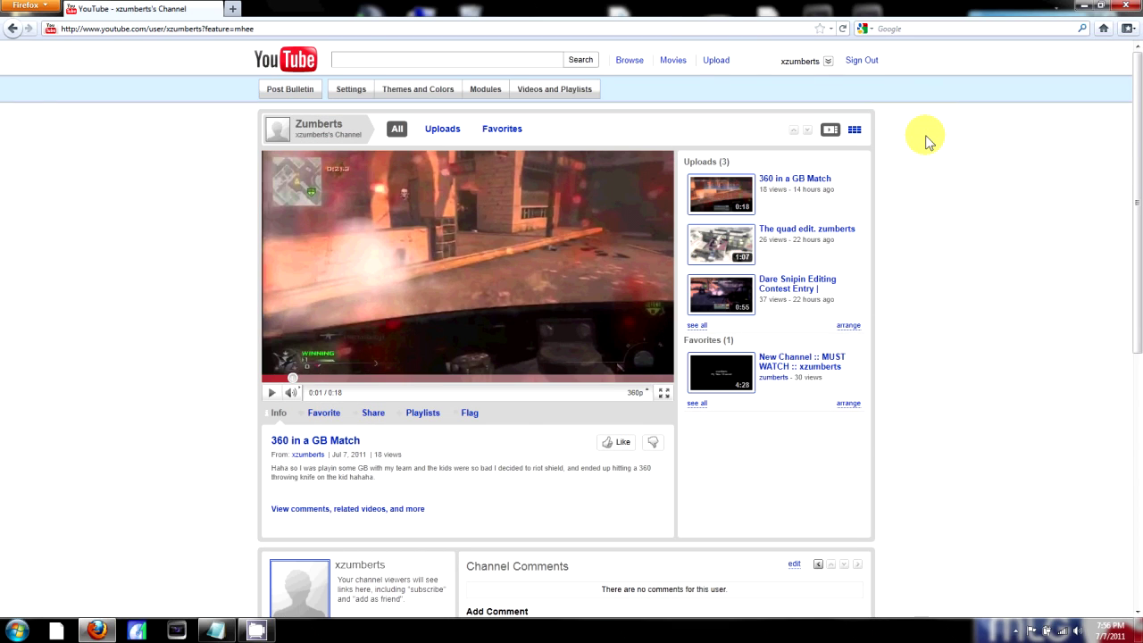
scroll(927, 136, "down", 3)
scroll(926, 136, "down", 2)
scroll(926, 136, "up", 5)
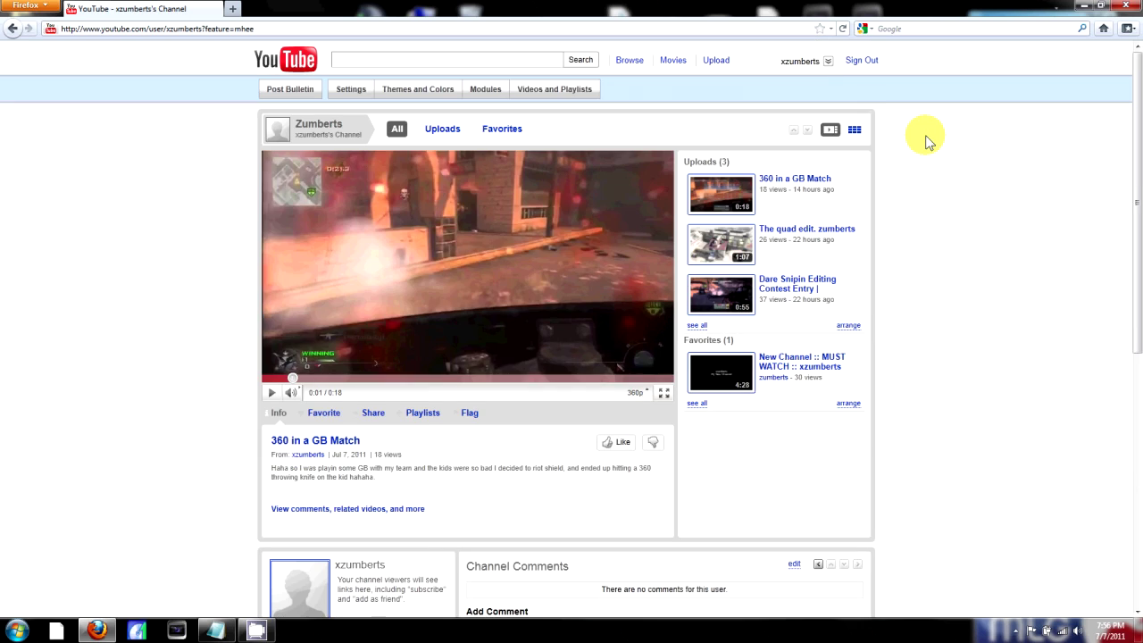
left_click(826, 60)
left_click(797, 145)
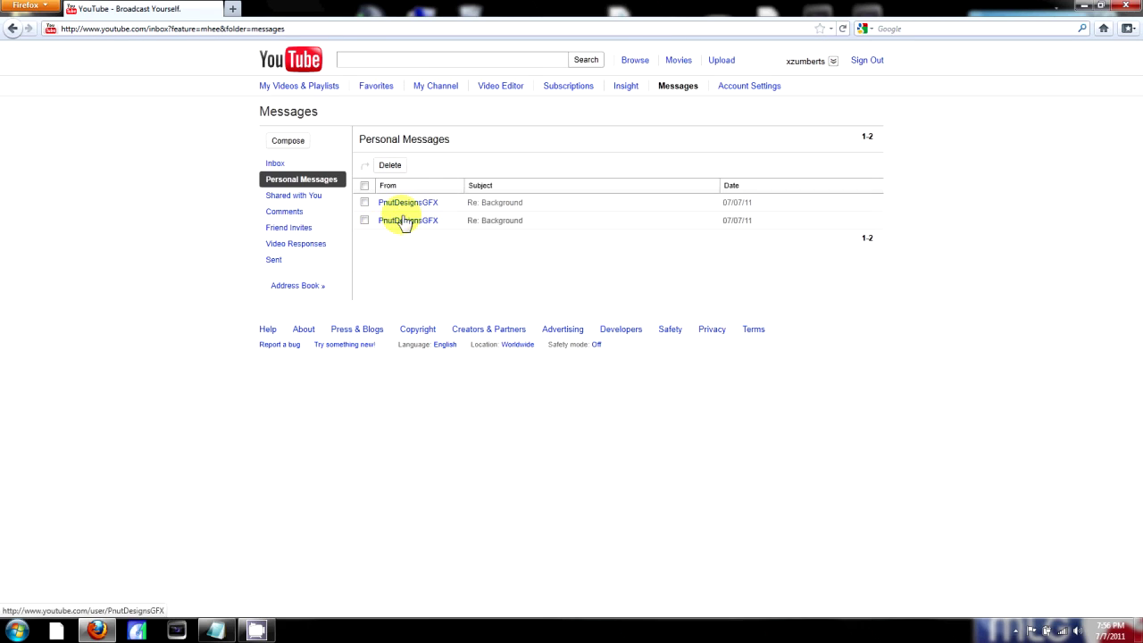
Step: Visit the message sender's channel and browse through it
left_click(408, 203)
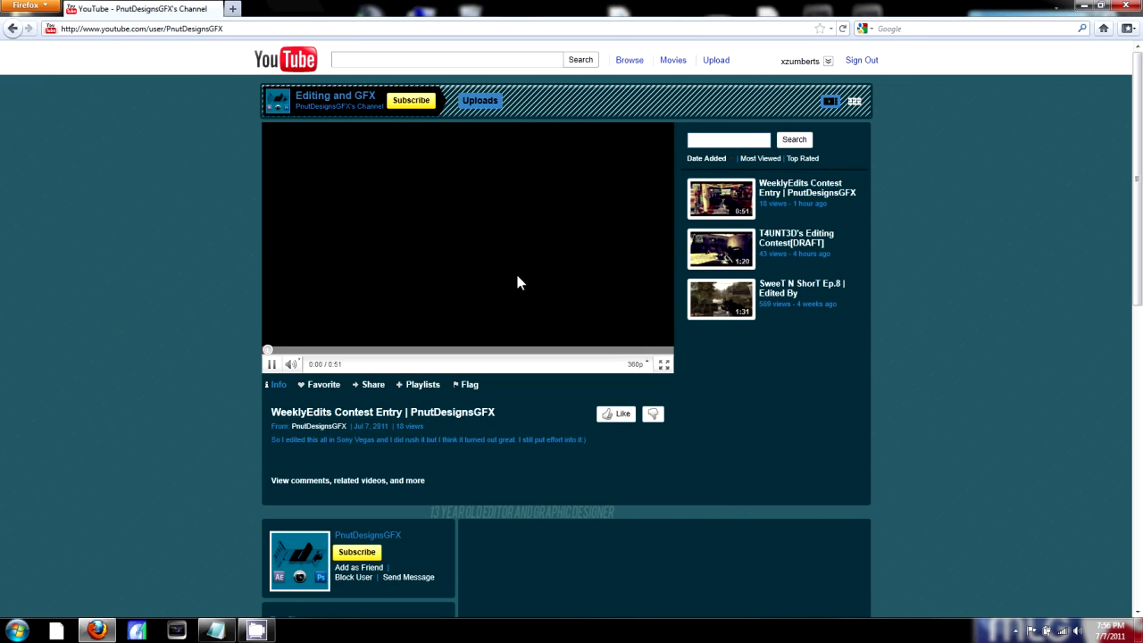
scroll(518, 279, "down", 8)
scroll(517, 281, "down", 5)
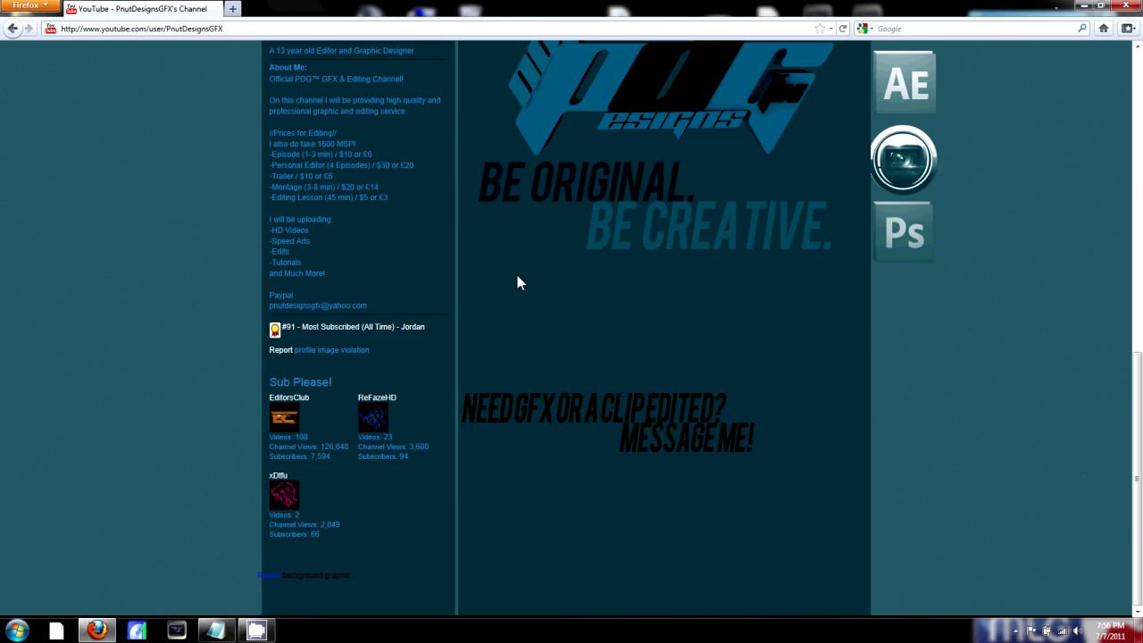
scroll(518, 281, "up", 3)
scroll(587, 392, "up", 2)
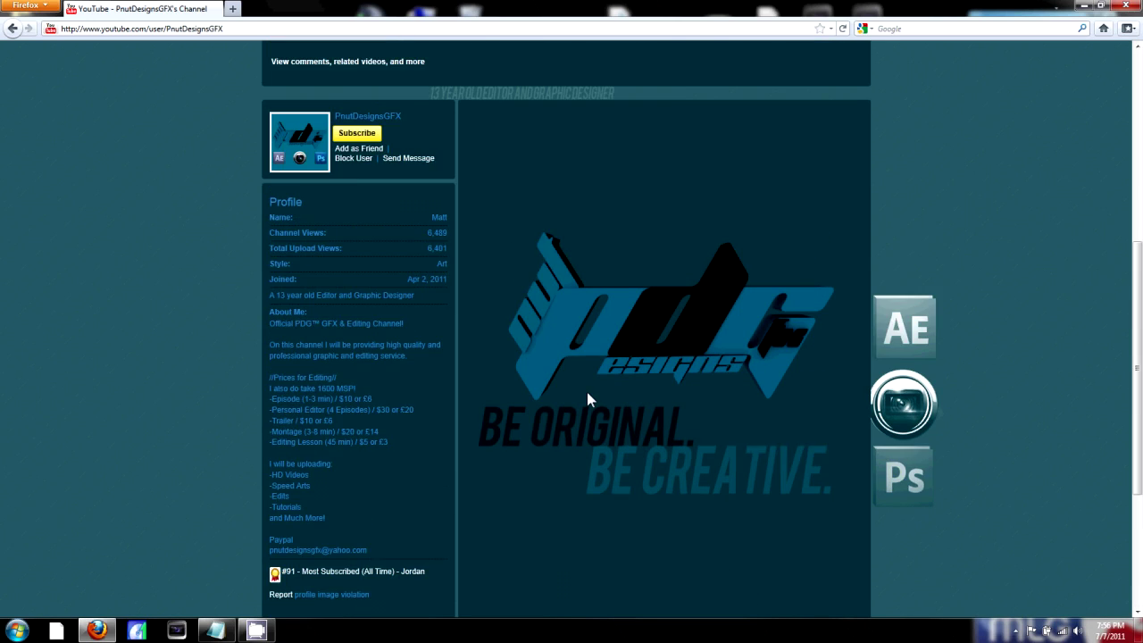
scroll(587, 392, "up", 8)
left_click(820, 65)
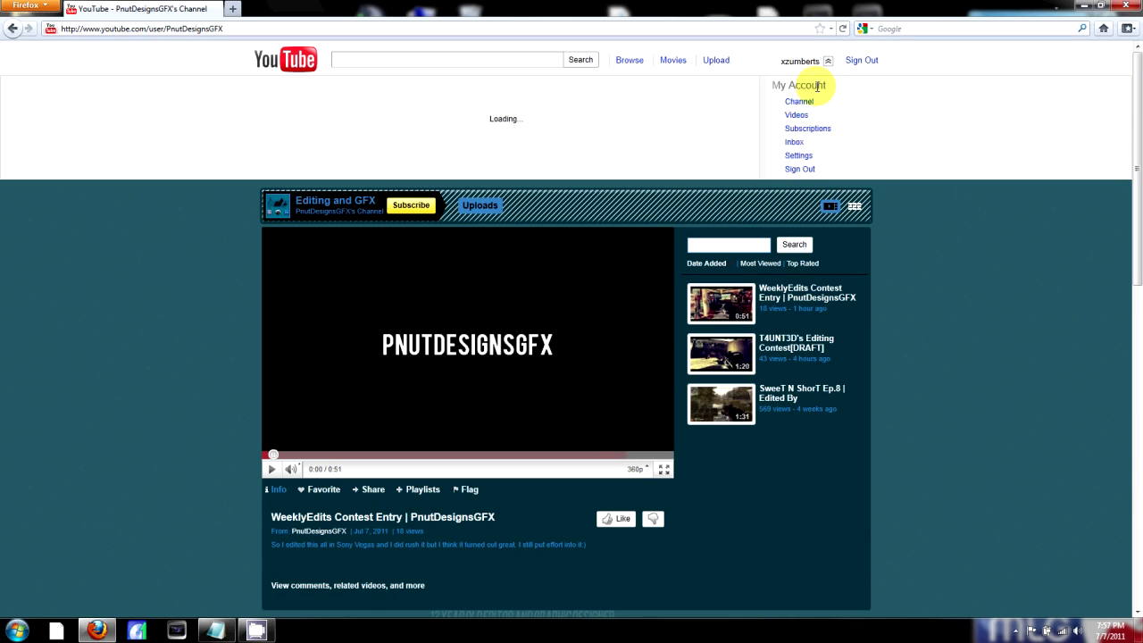
left_click(798, 102)
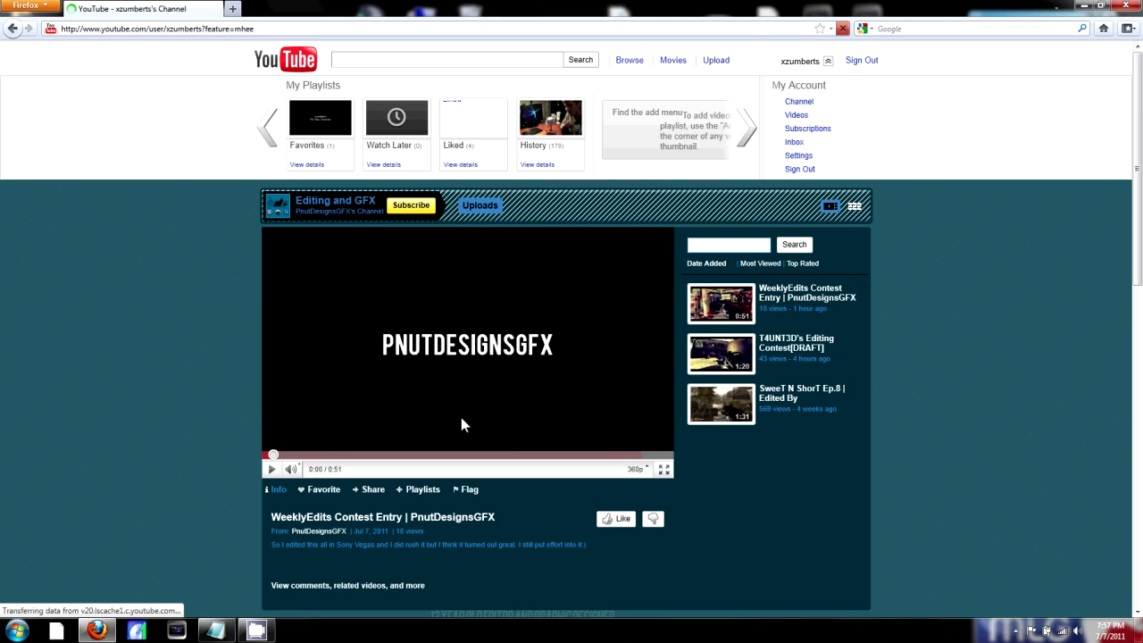
scroll(439, 366, "down", 3)
scroll(439, 366, "down", 5)
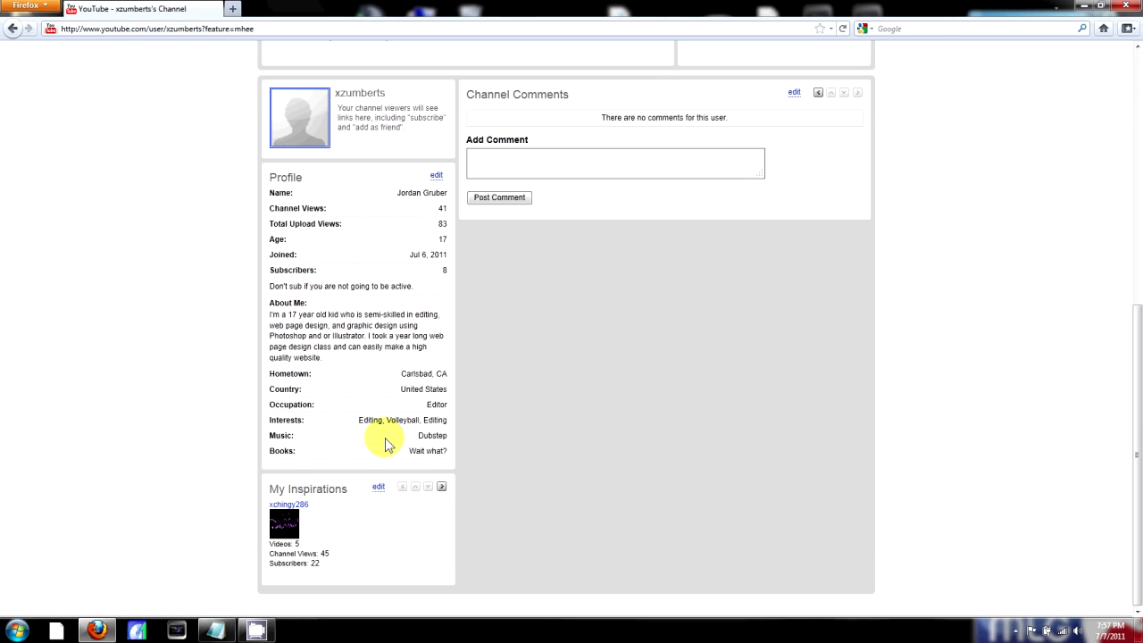
left_click(288, 505)
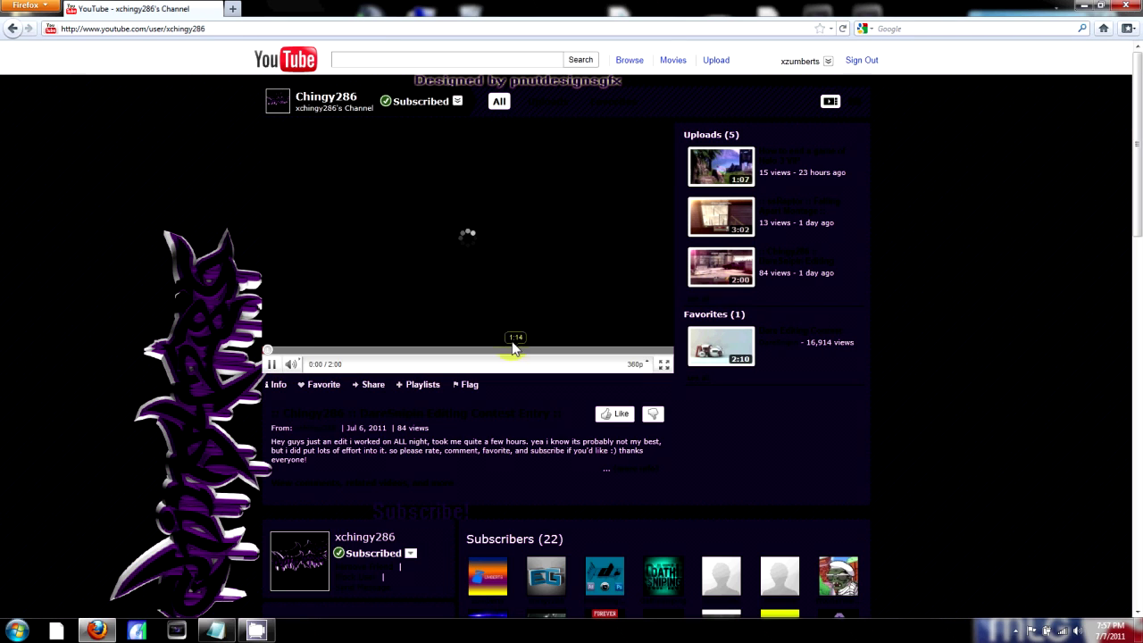
left_click(483, 287)
scroll(487, 498, "down", 3)
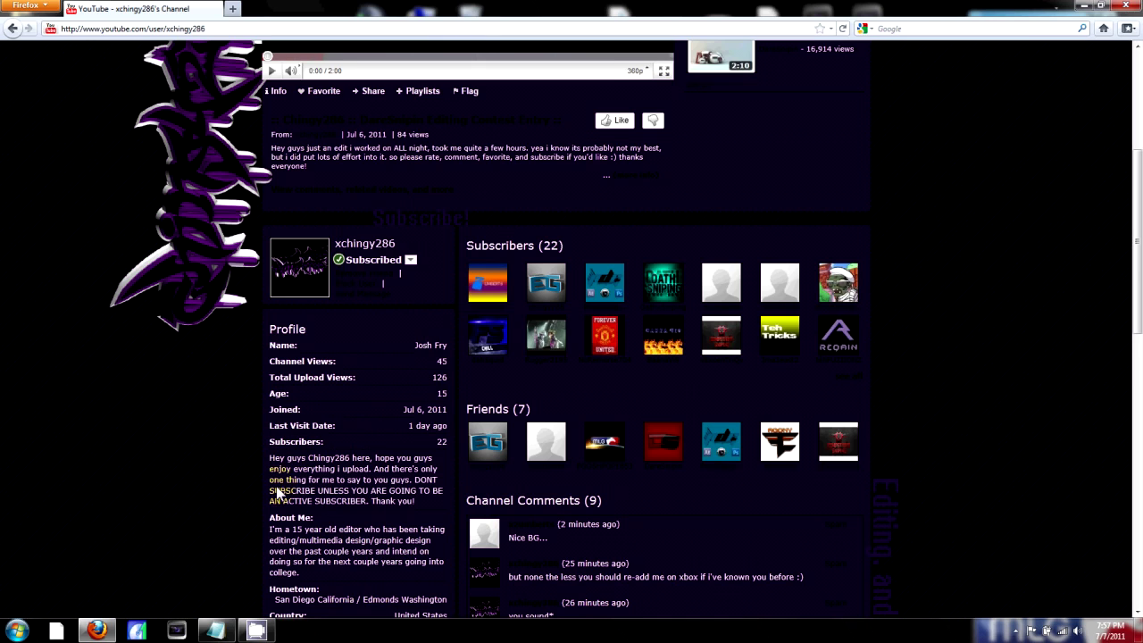
scroll(439, 361, "up", 3)
scroll(536, 411, "down", 3)
scroll(640, 465, "down", 4)
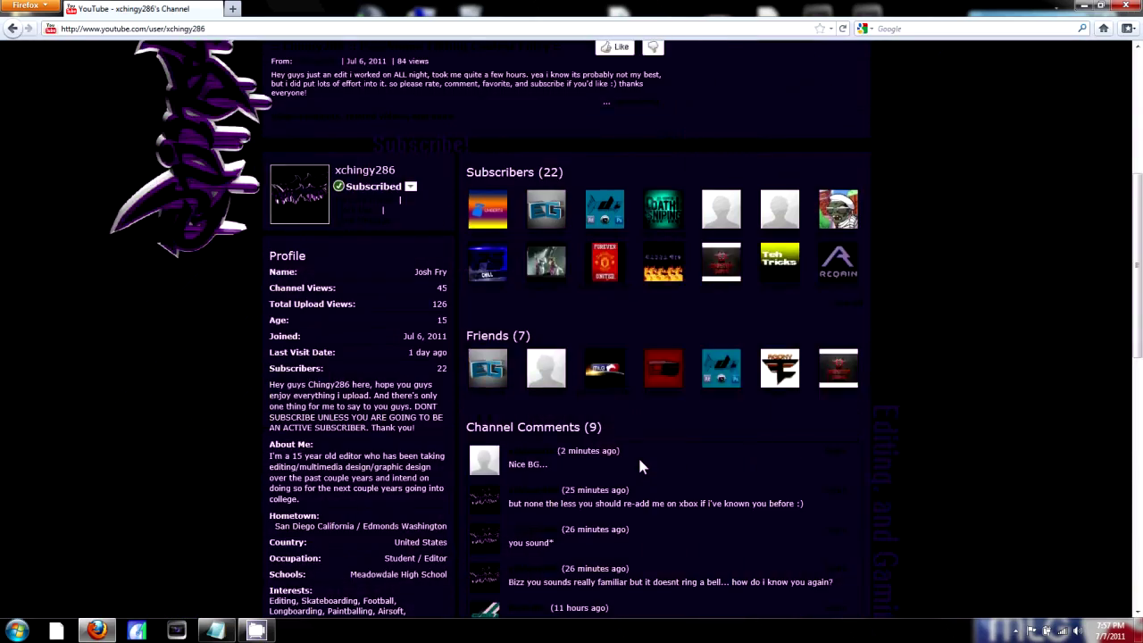
scroll(640, 465, "up", 6)
scroll(639, 465, "down", 5)
scroll(640, 465, "down", 2)
scroll(639, 466, "up", 4)
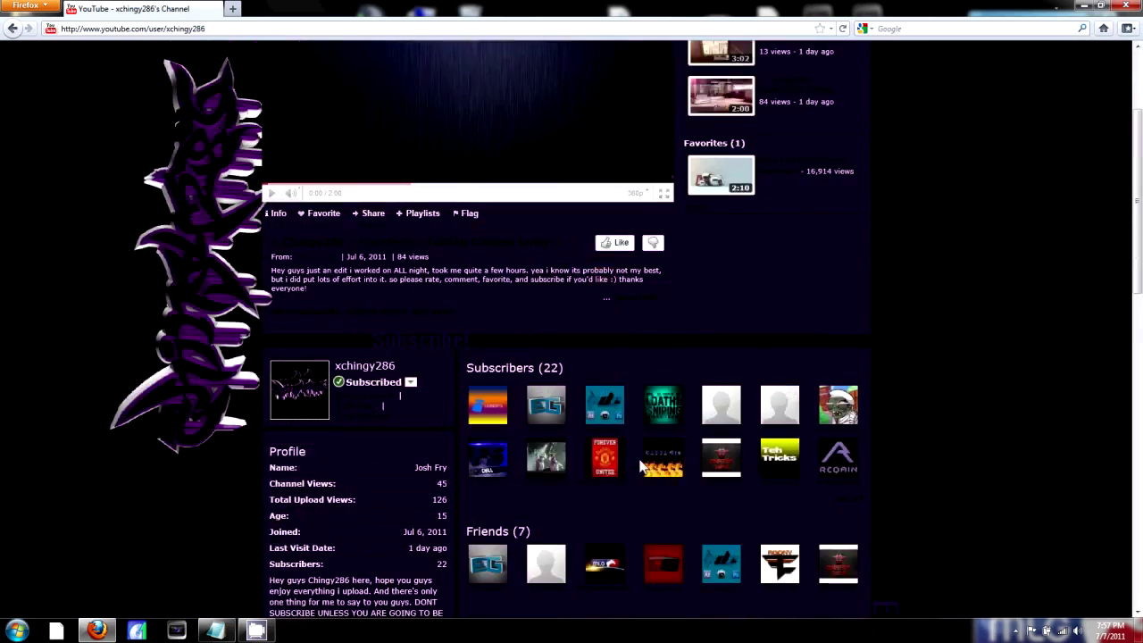
scroll(639, 465, "up", 4)
left_click(828, 61)
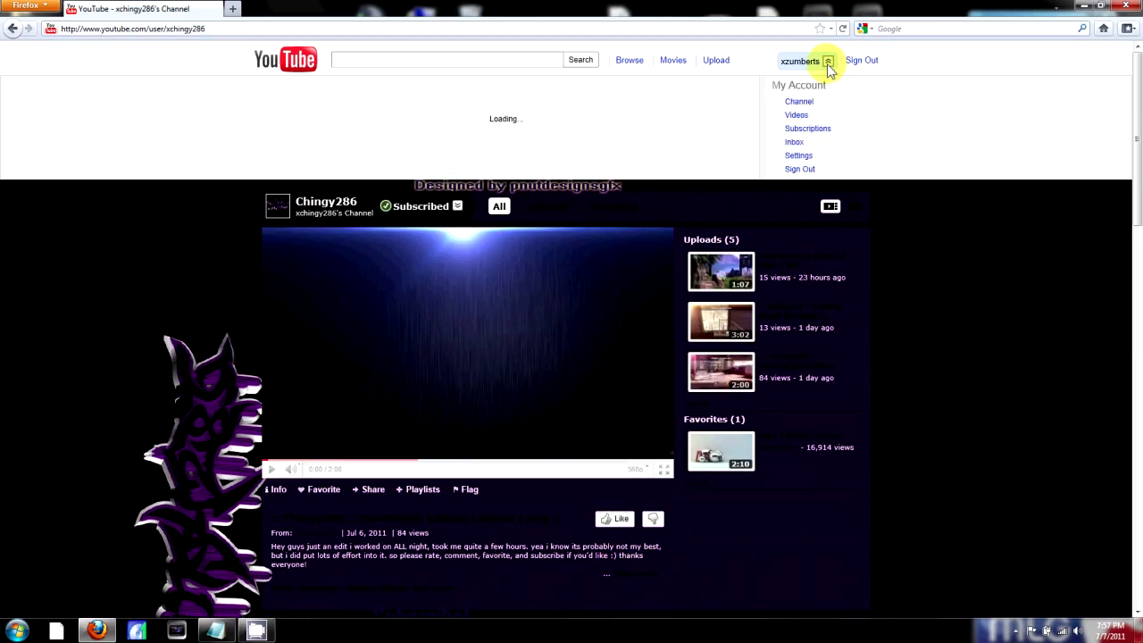
left_click(799, 101)
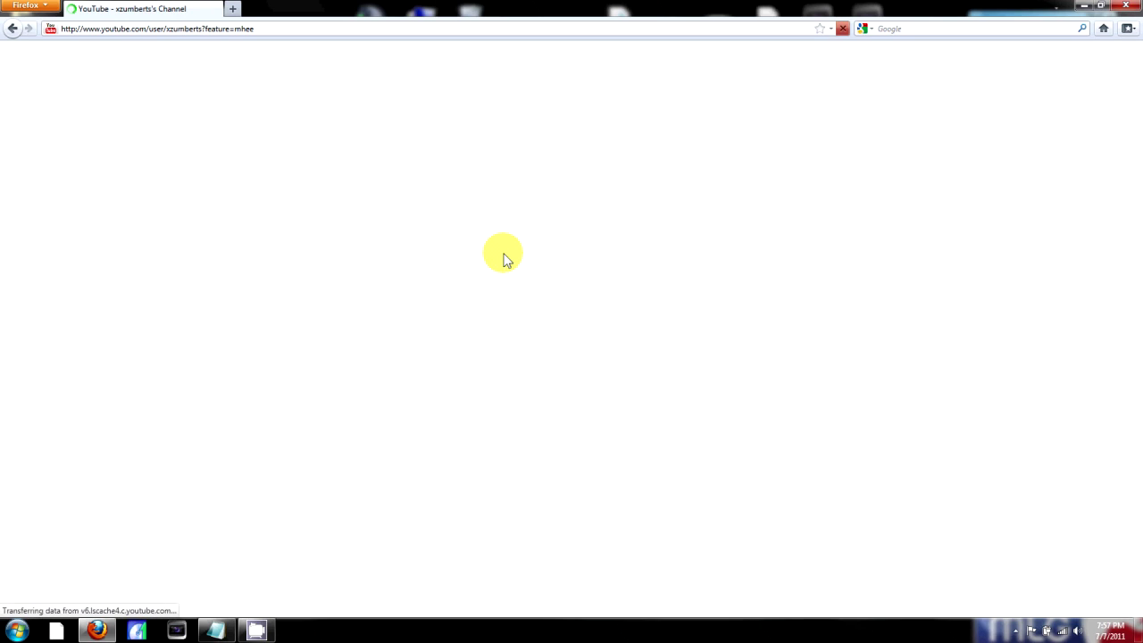
left_click(495, 289)
mouse_move(257, 632)
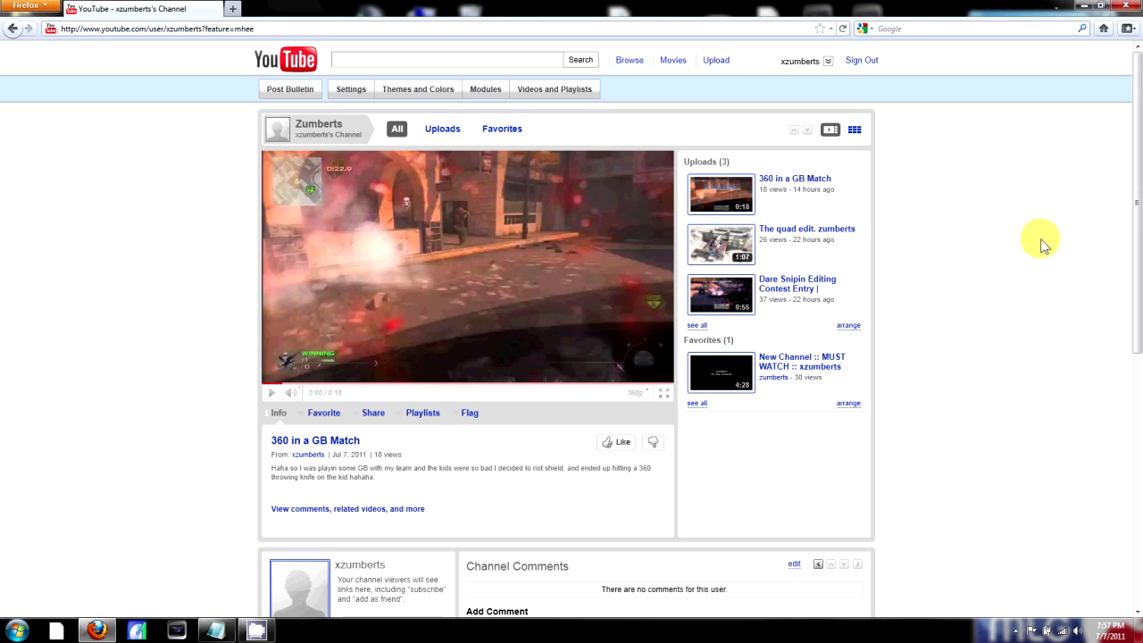
scroll(969, 319, "down", 5)
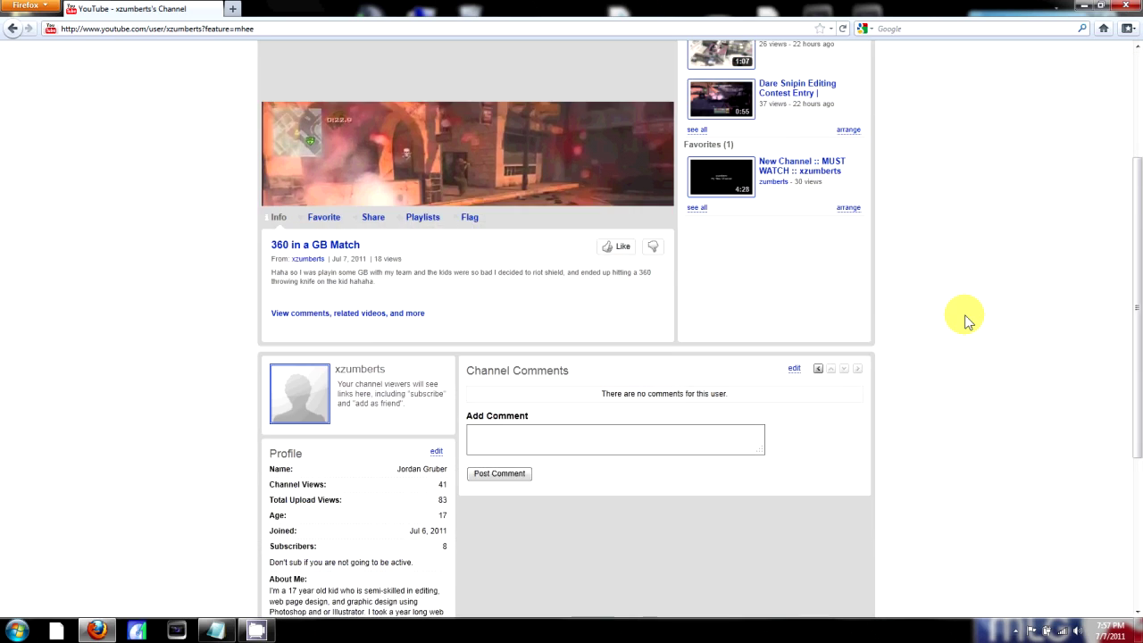
scroll(968, 318, "down", 5)
scroll(968, 319, "up", 6)
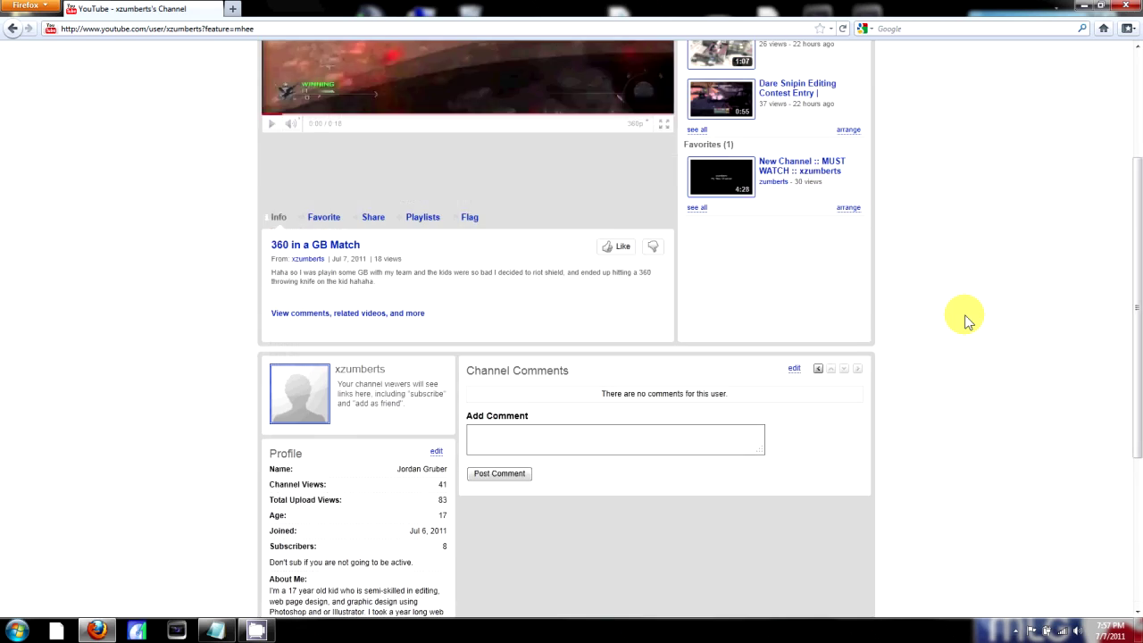
scroll(965, 316, "up", 4)
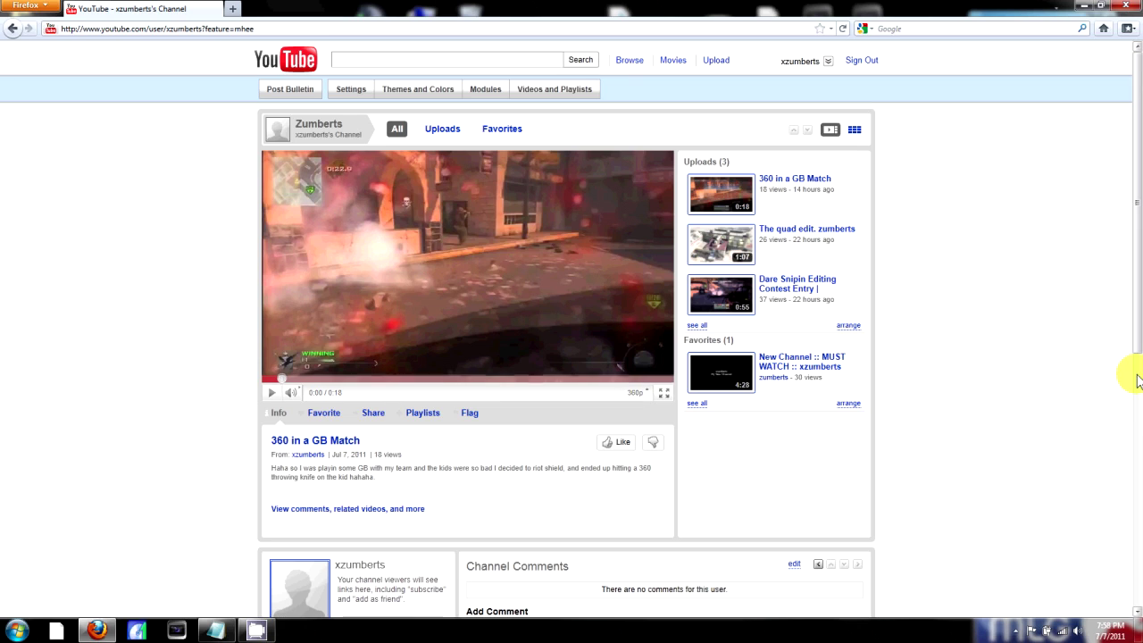
scroll(1112, 152, "down", 1)
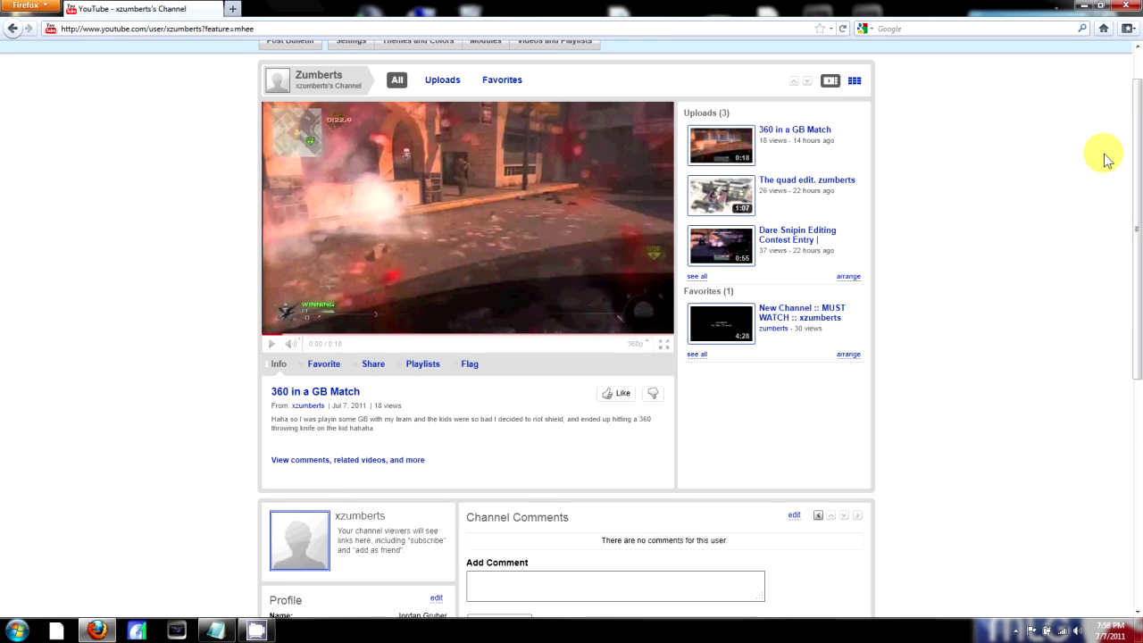
scroll(1105, 158, "down", 2)
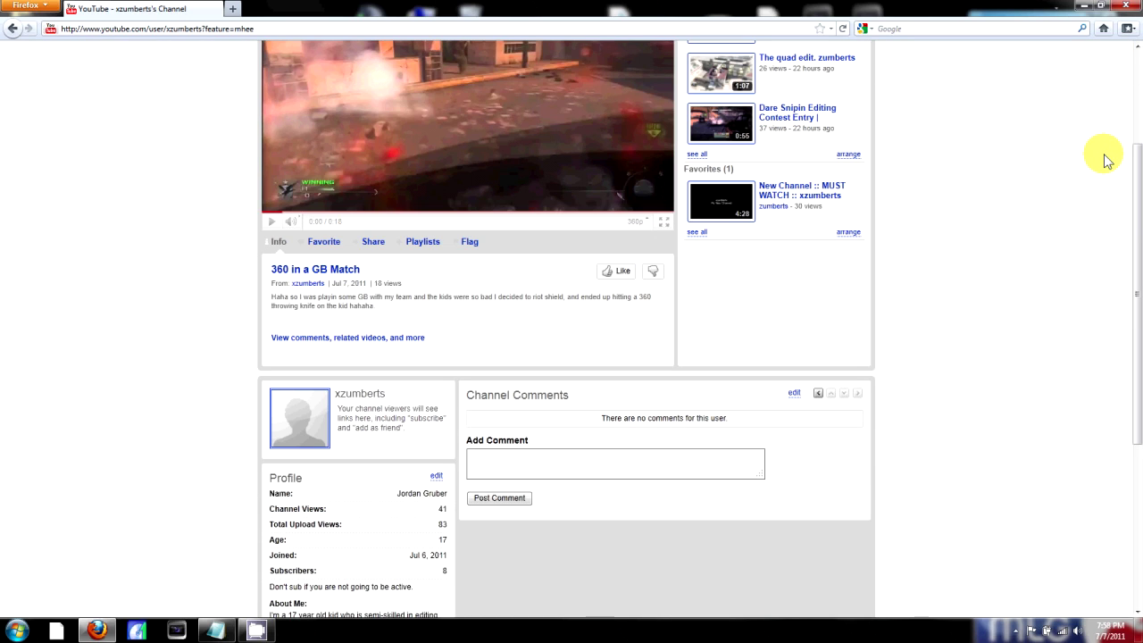
scroll(1104, 159, "up", 3)
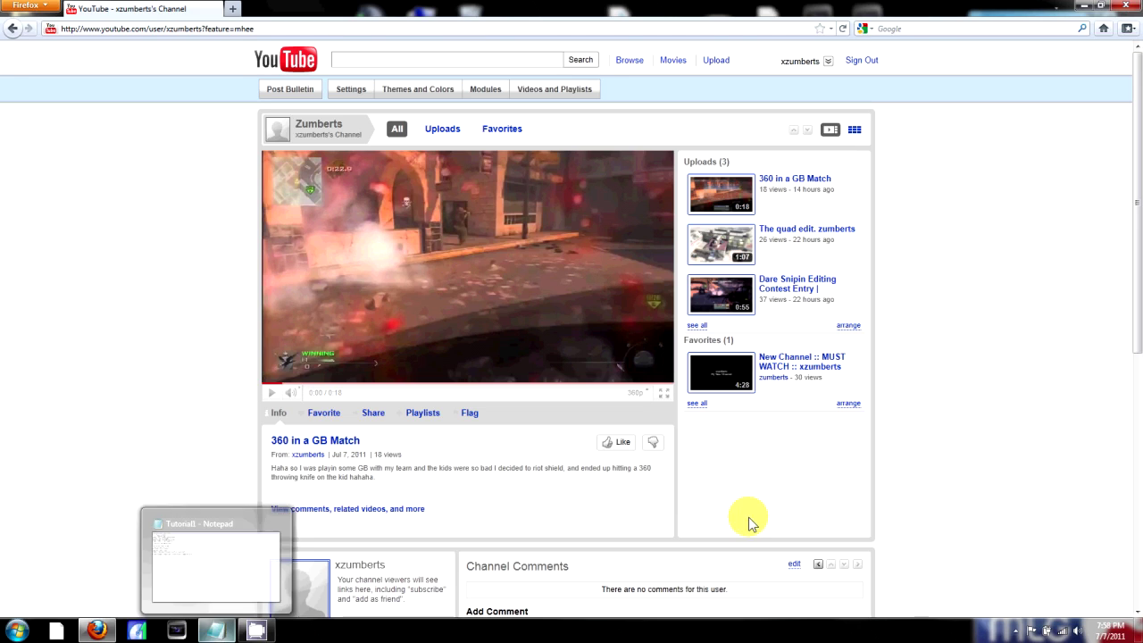
Step: Close the old Notepad window and launch a fresh blank Notepad from the Start menu search
mouse_move(468, 266)
right_click(216, 631)
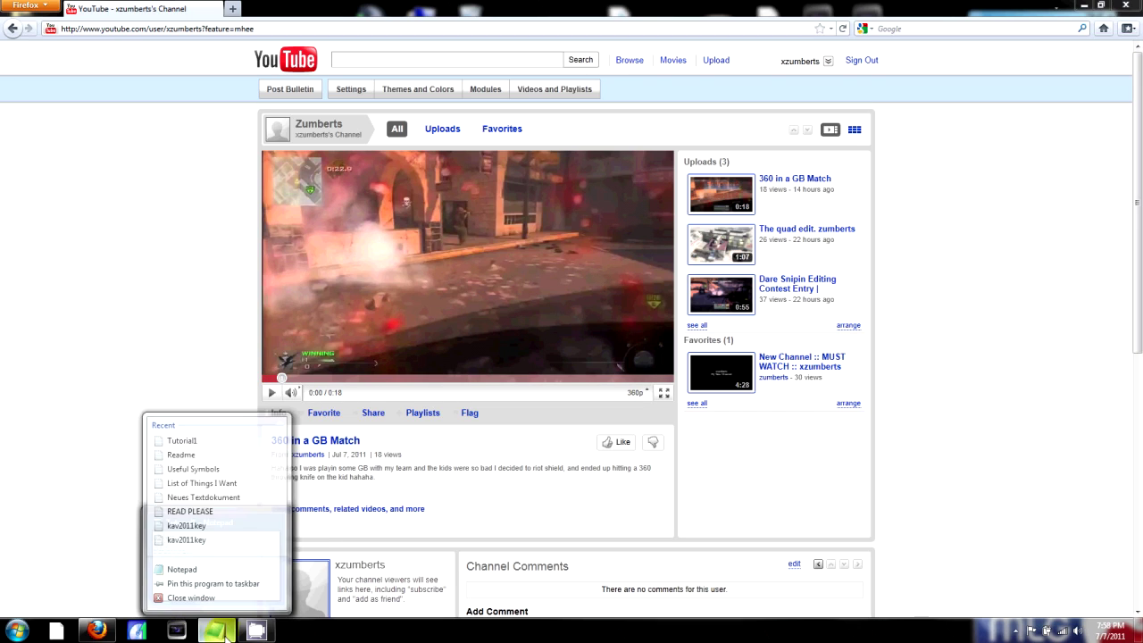
left_click(222, 600)
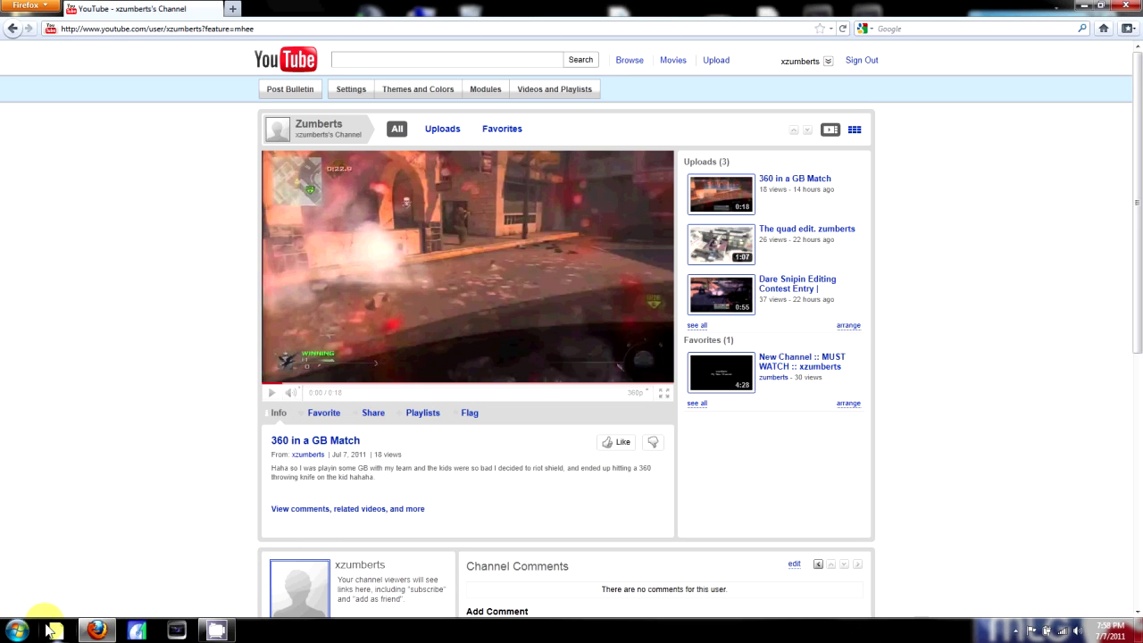
left_click(17, 631)
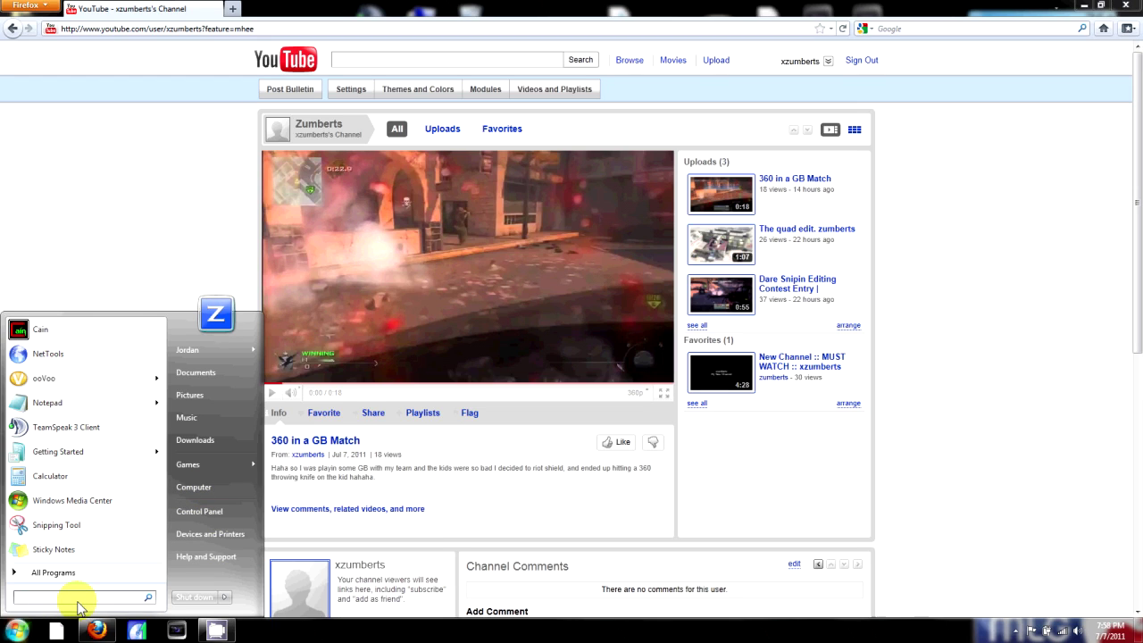
type("notepad")
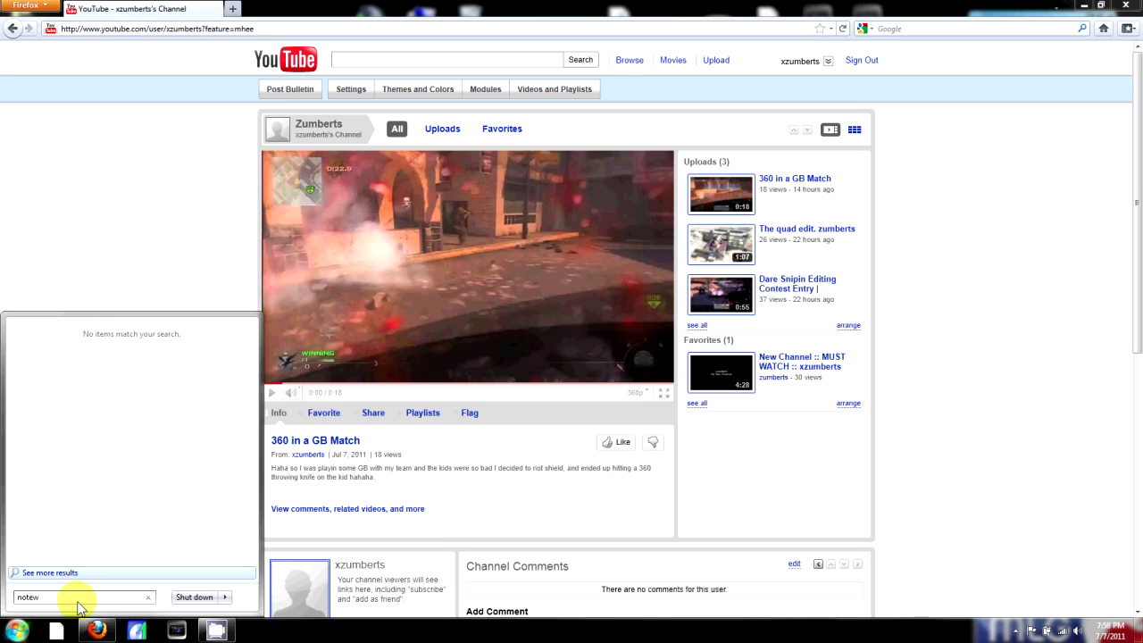
key("Return")
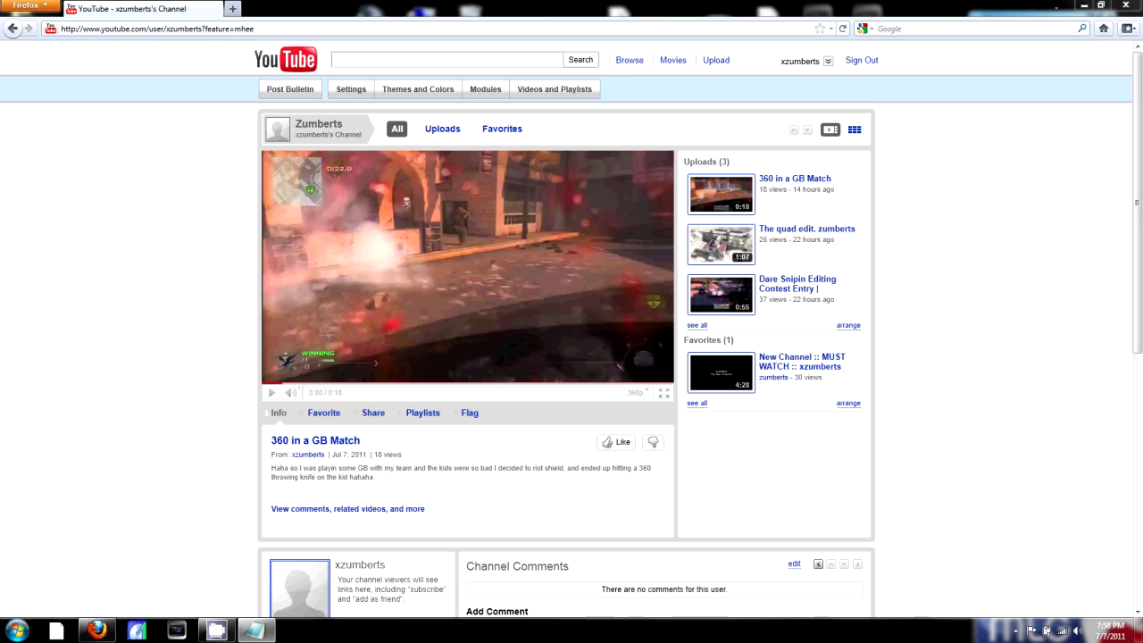
left_click(253, 631)
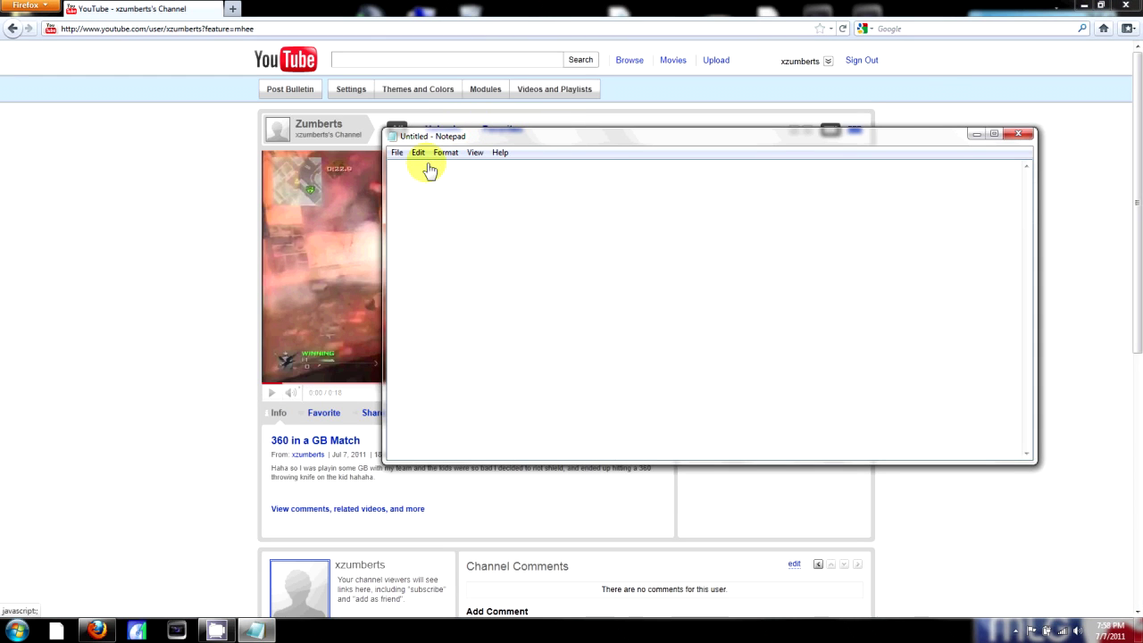
Step: In Save As, create a Desktop folder named HTML, open it, and enter HomePage.html
left_click(397, 152)
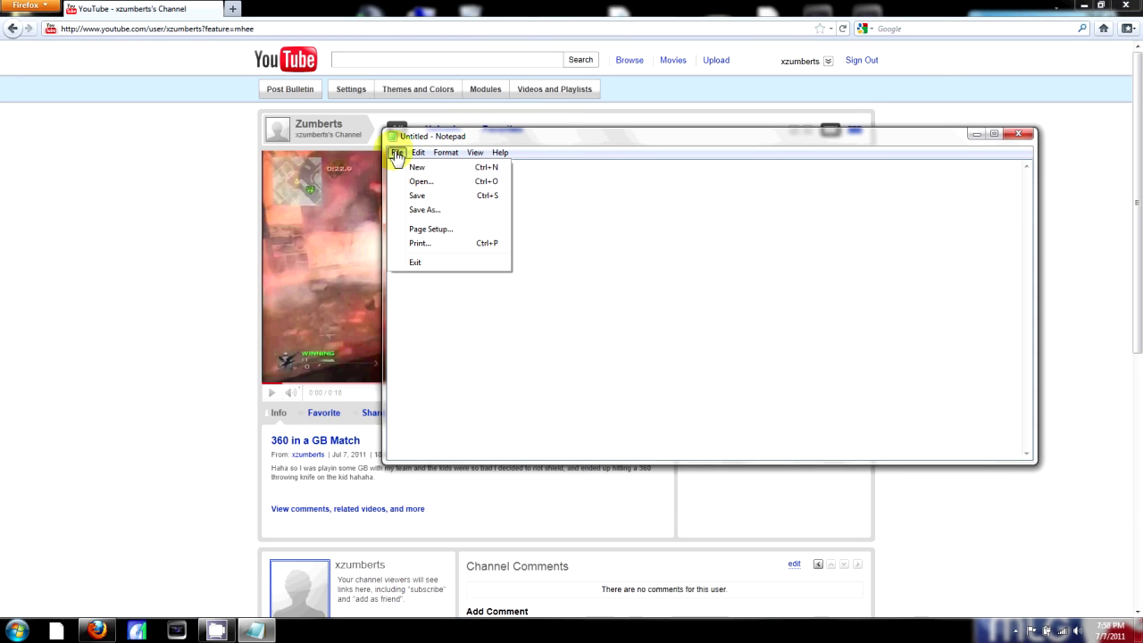
left_click(447, 212)
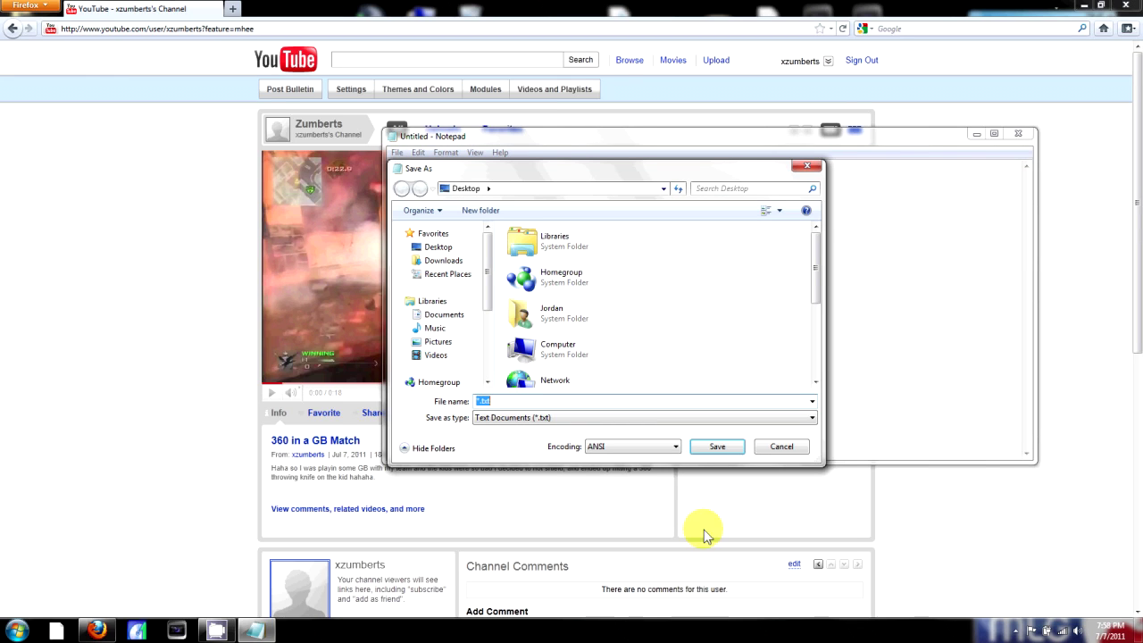
right_click(680, 324)
mouse_move(755, 475)
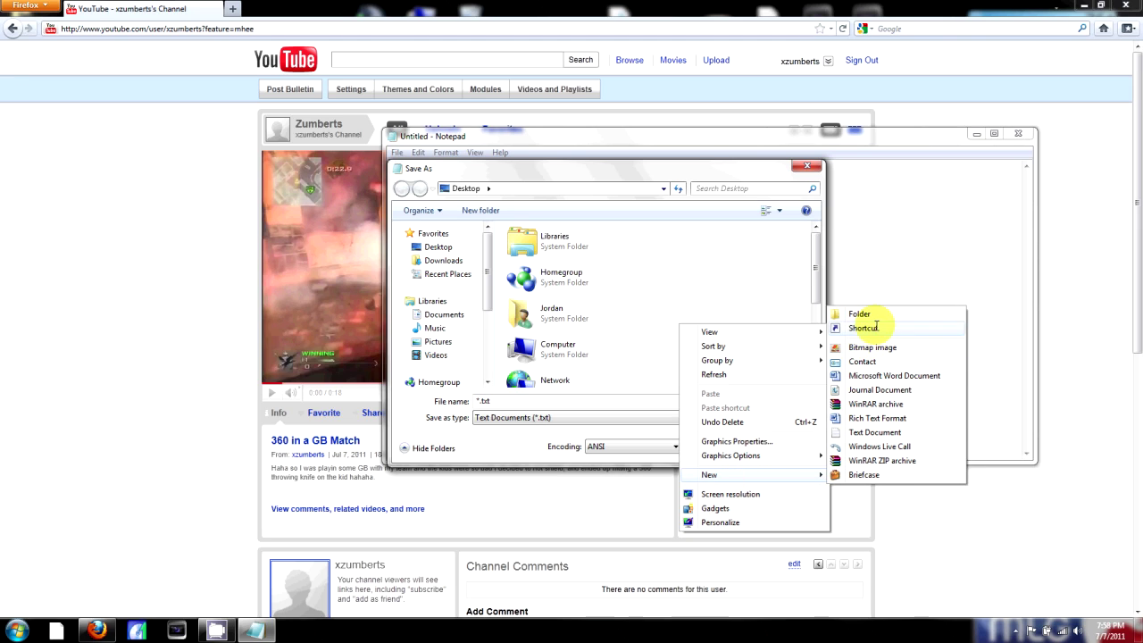
left_click(862, 315)
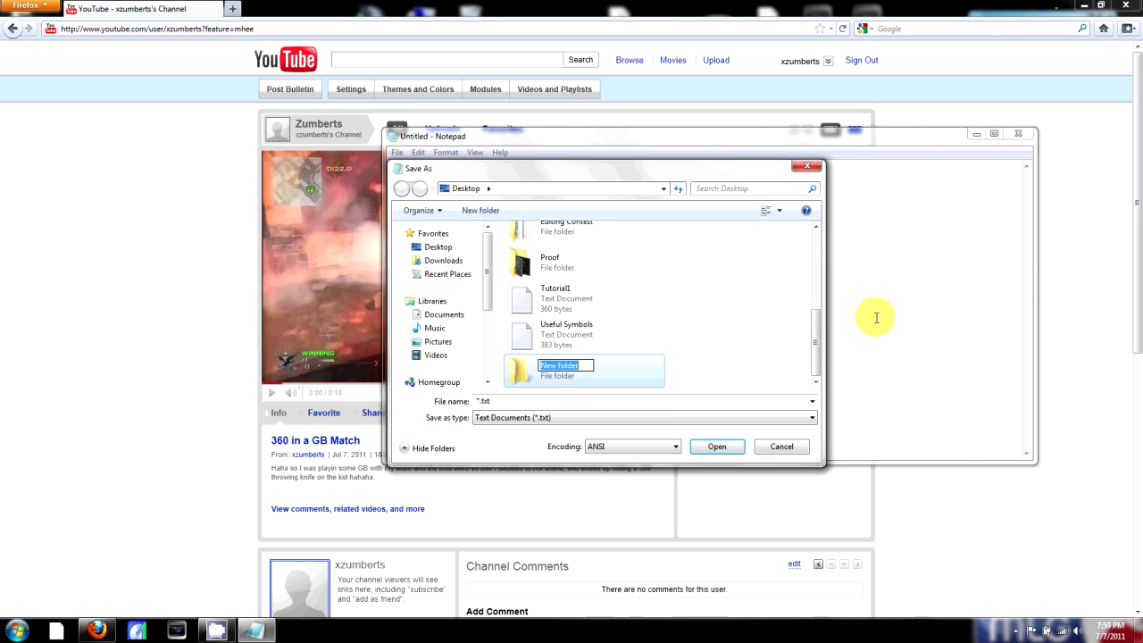
type("HTML")
key("Return")
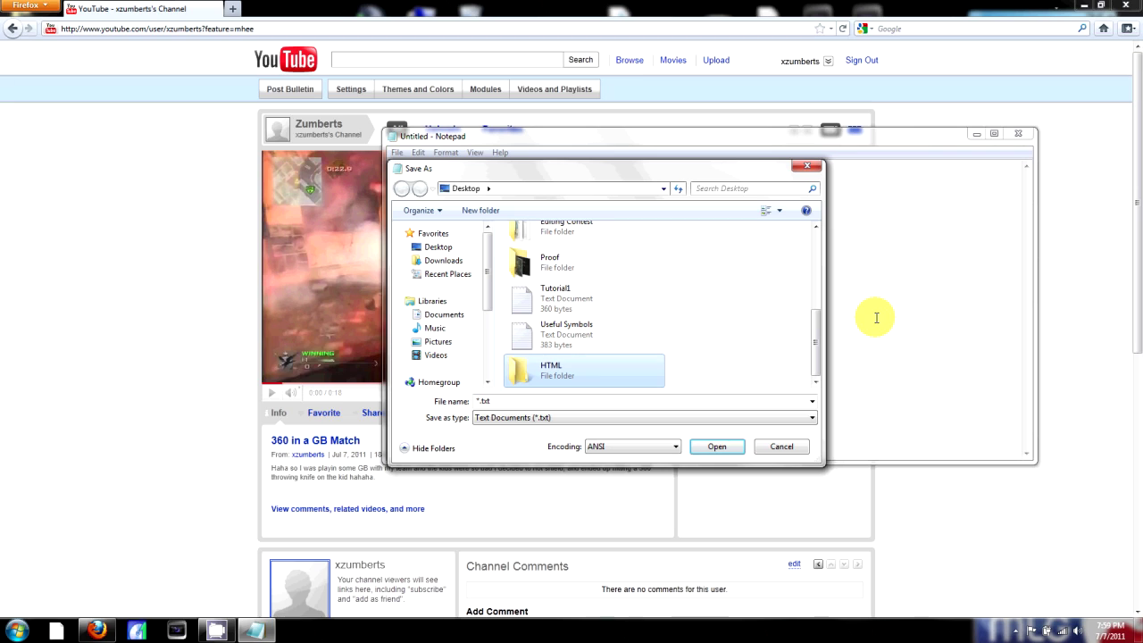
double_click(631, 374)
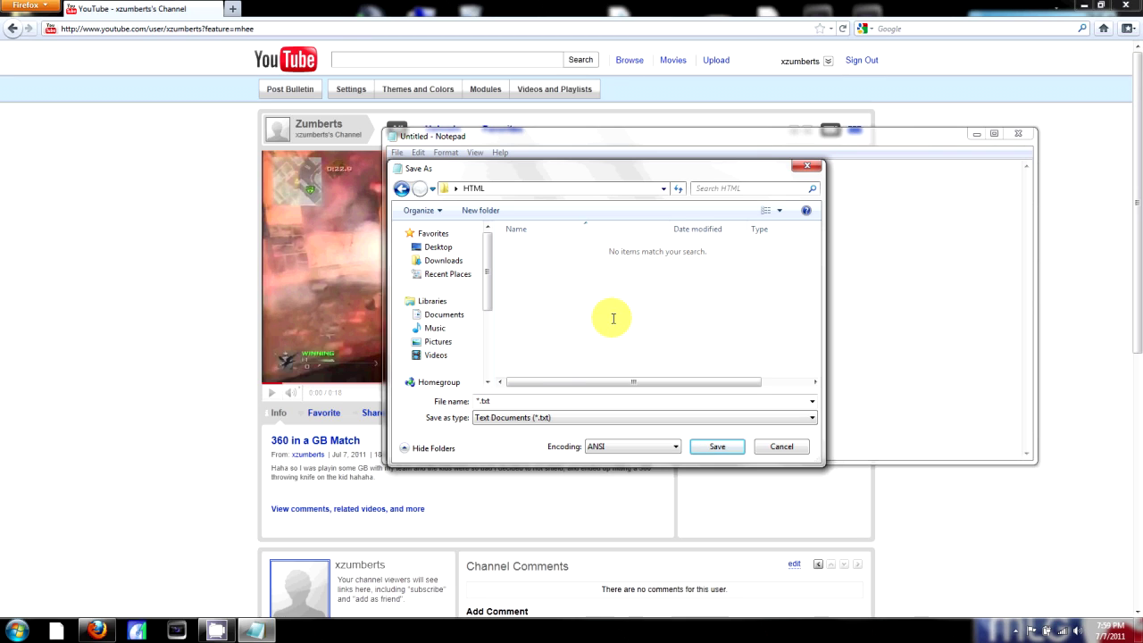
double_click(507, 401)
type("HomePage.html")
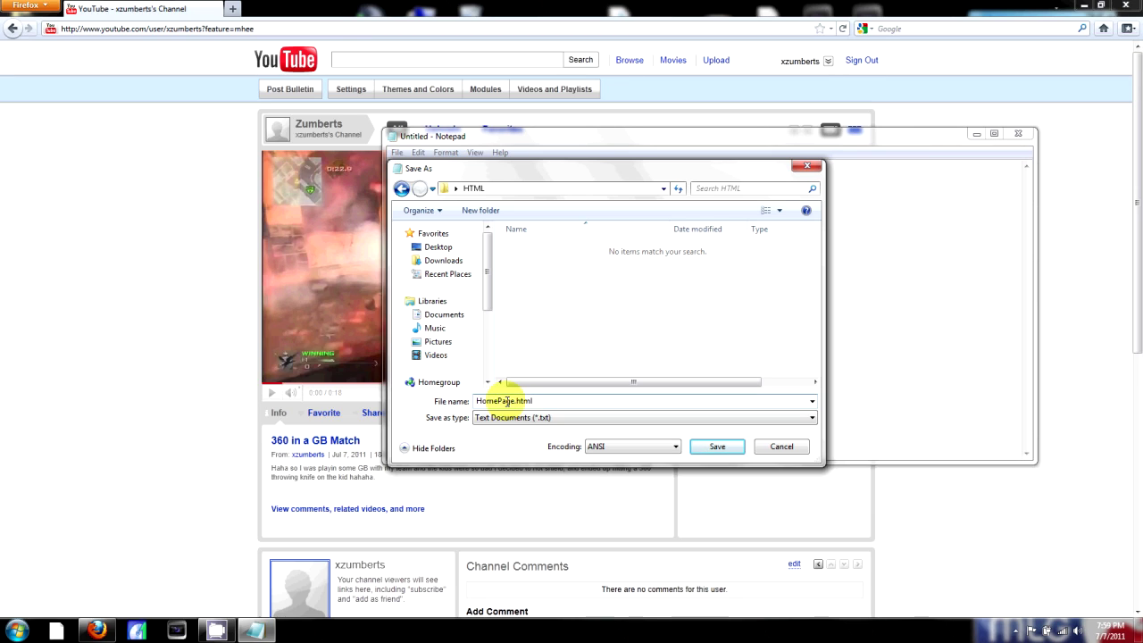
Step: Save HomePage.html, tidy the desktop windows, and open the HTML folder
left_click(717, 446)
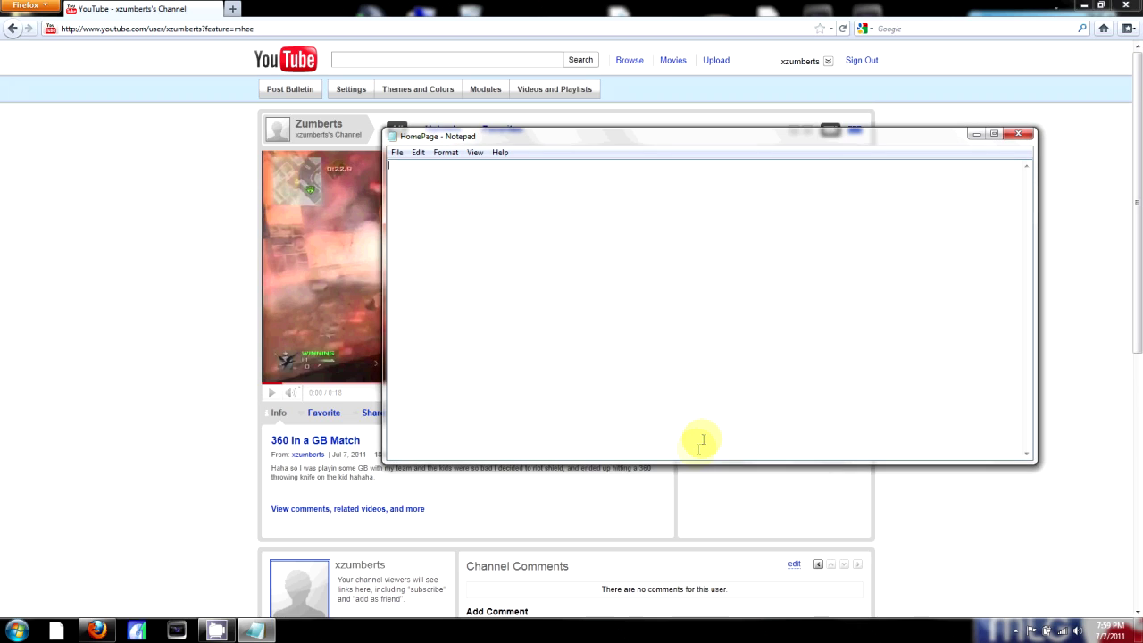
left_click(1083, 5)
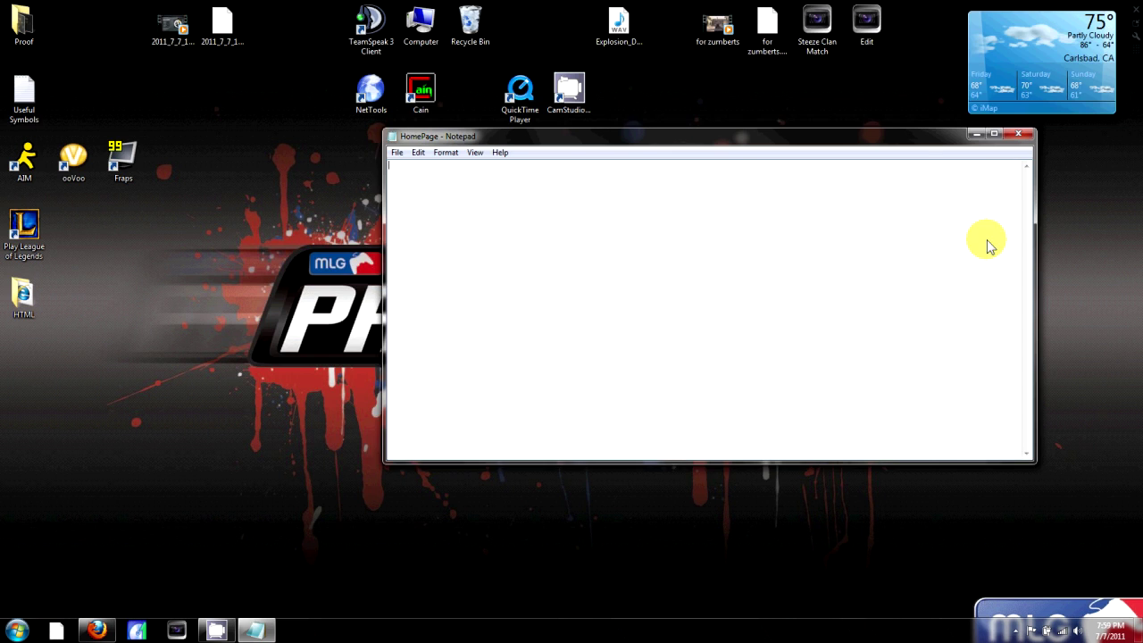
left_click_drag(950, 217, 1085, 50)
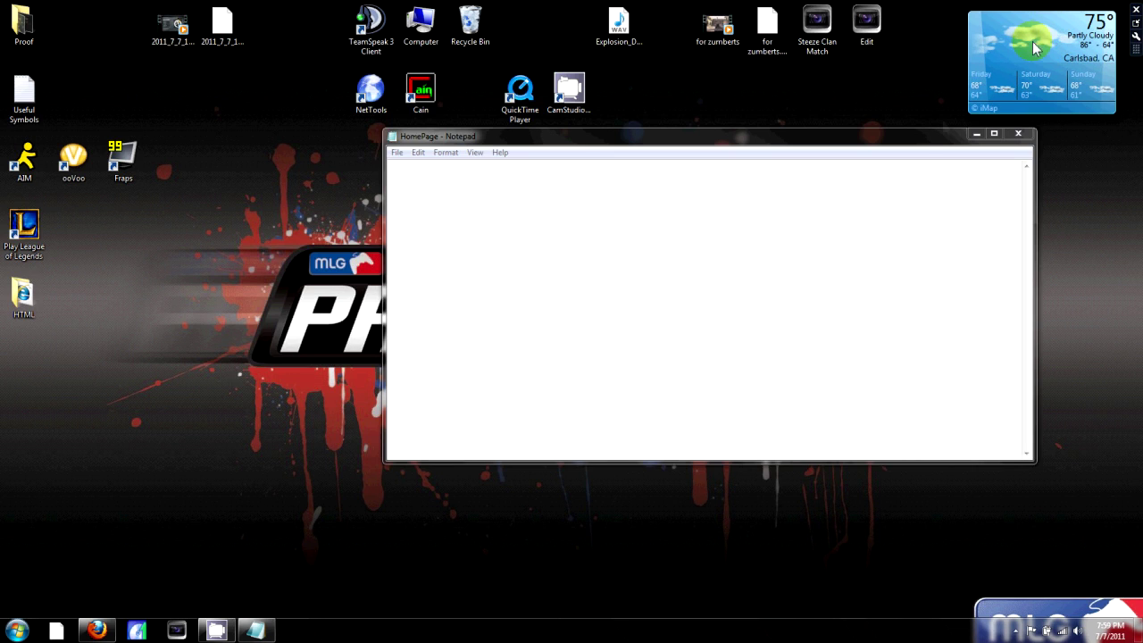
left_click_drag(924, 138, 897, 232)
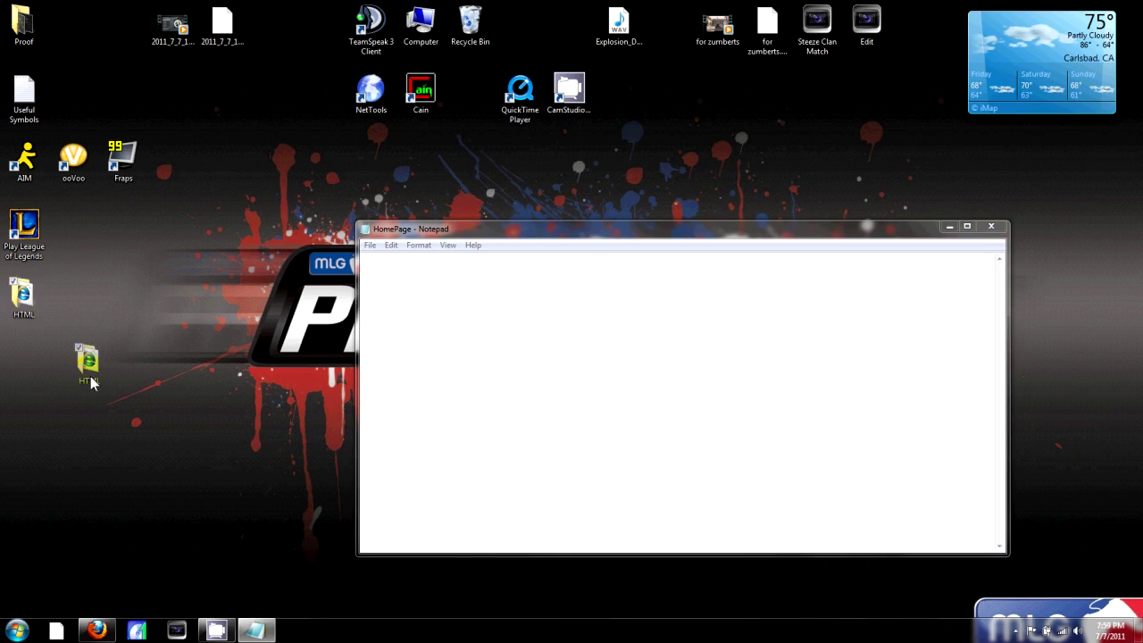
left_click_drag(19, 311, 70, 373)
double_click(78, 374)
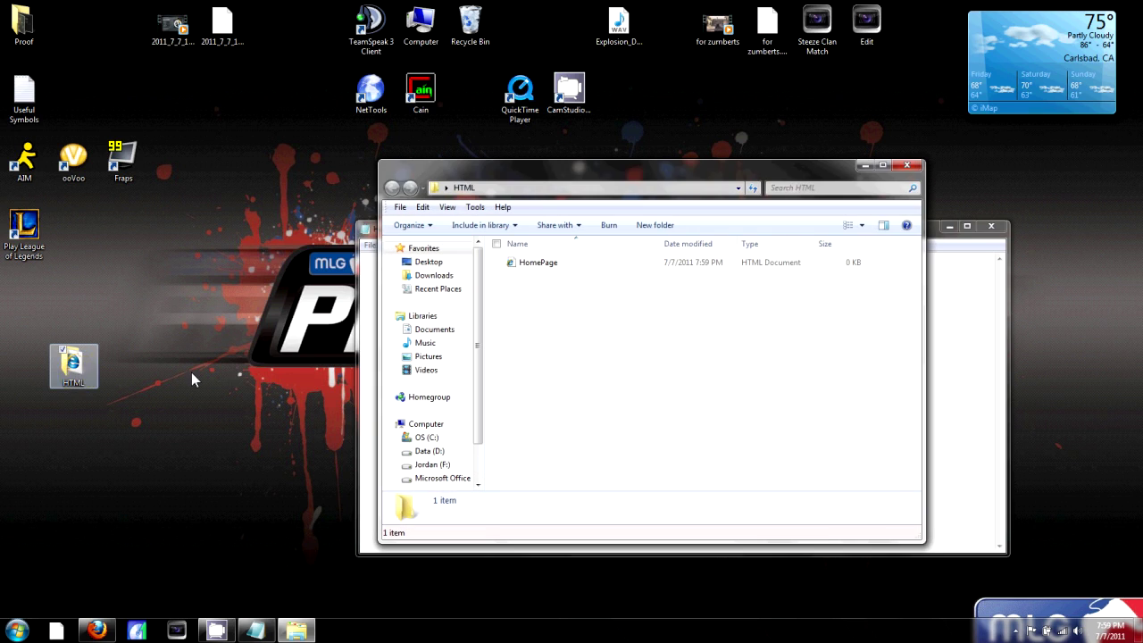
Step: Set HomePage to open with Firefox in its Properties and apply the change
left_click(531, 262)
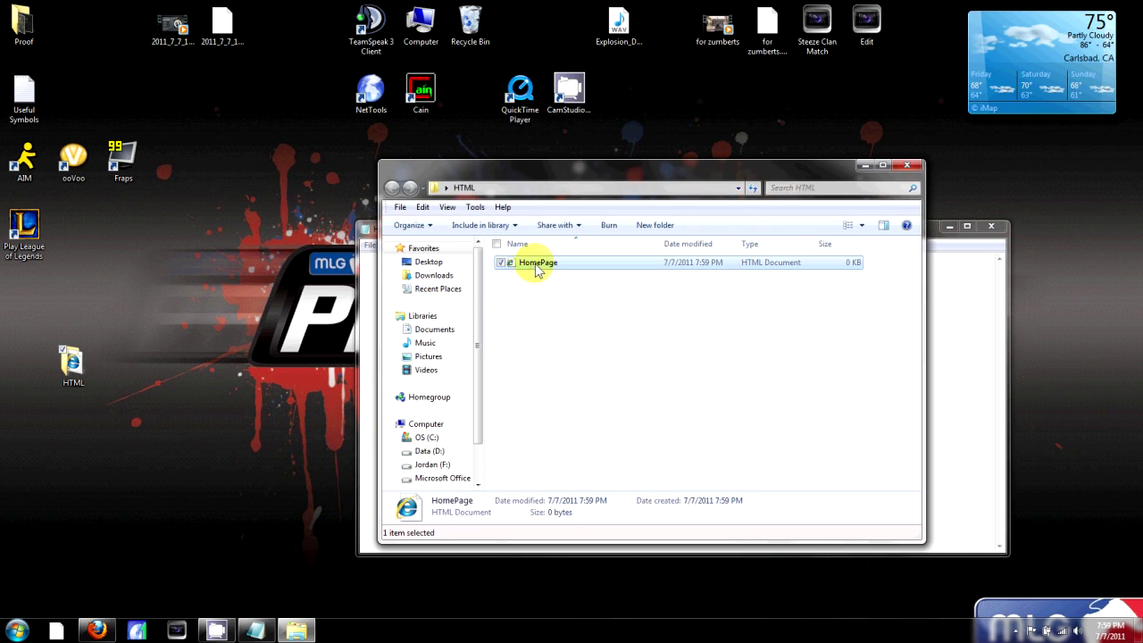
right_click(542, 291)
left_click(523, 297)
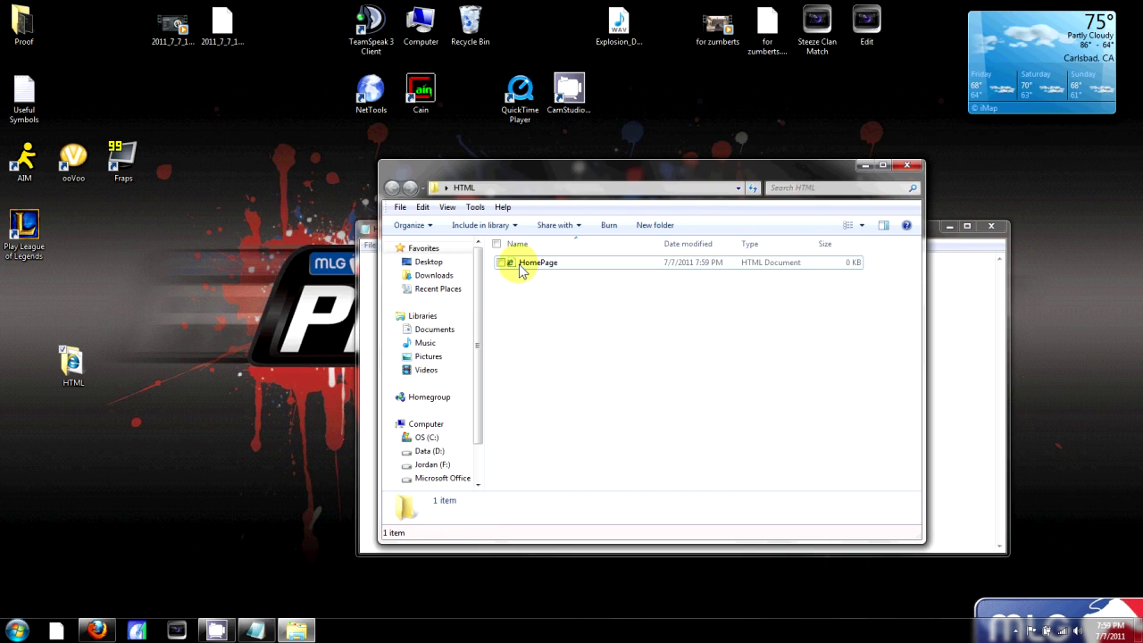
left_click(523, 269)
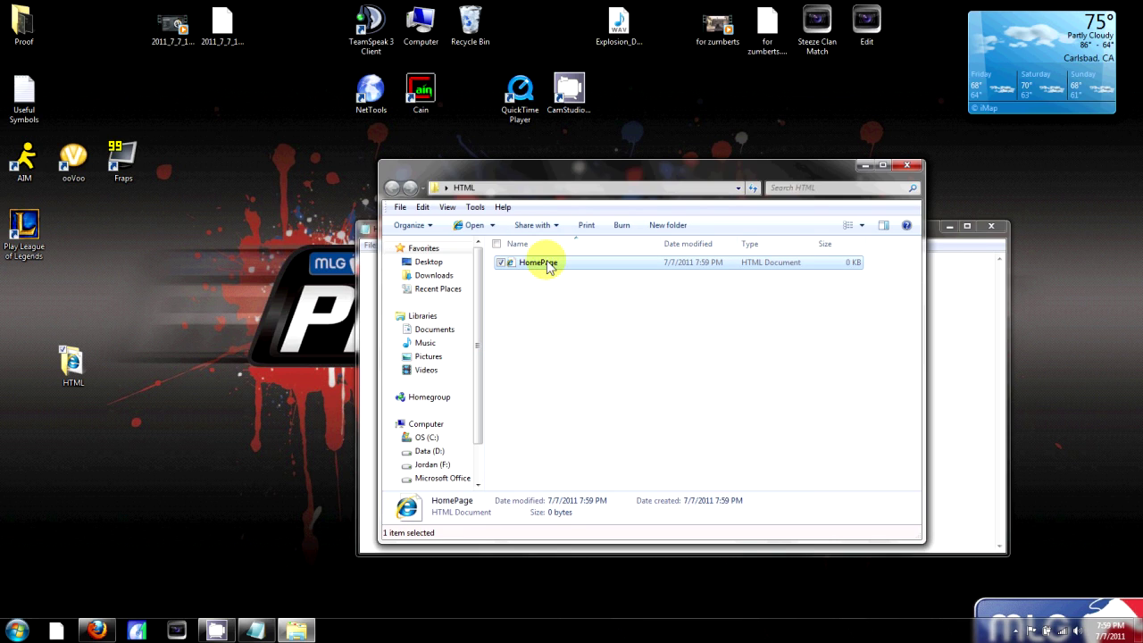
right_click(548, 264)
left_click(587, 608)
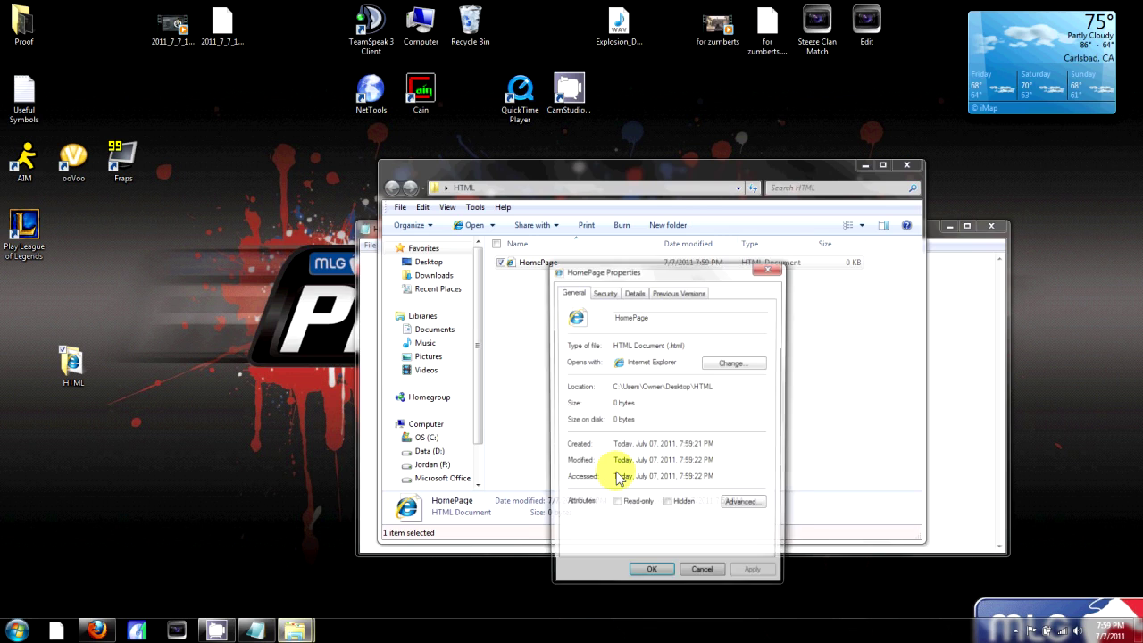
left_click(750, 363)
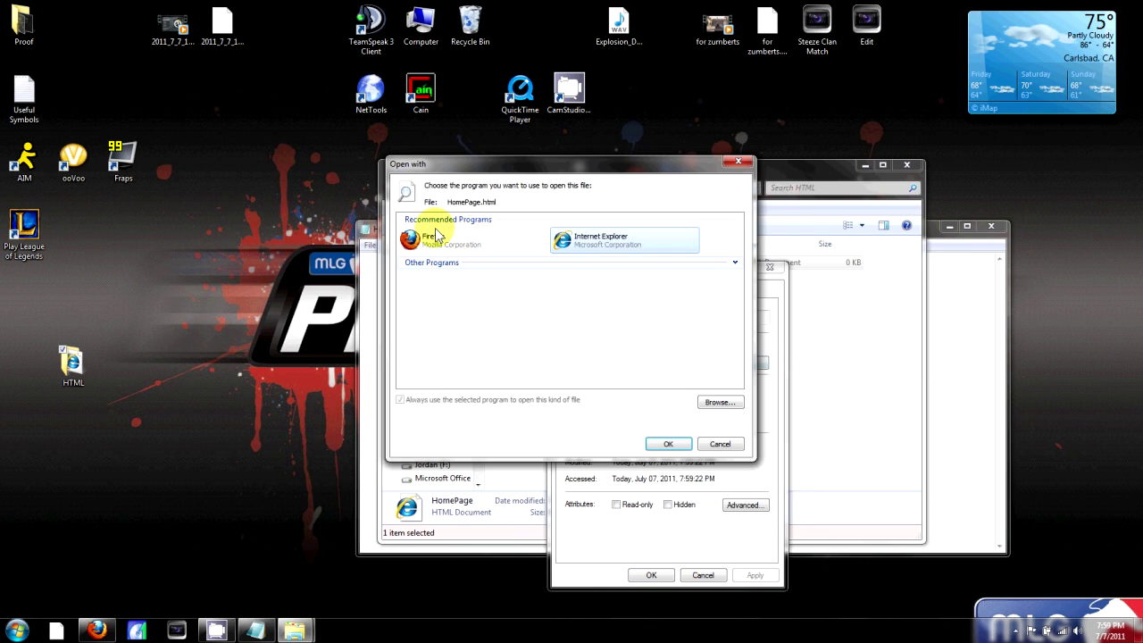
left_click(435, 238)
left_click(668, 444)
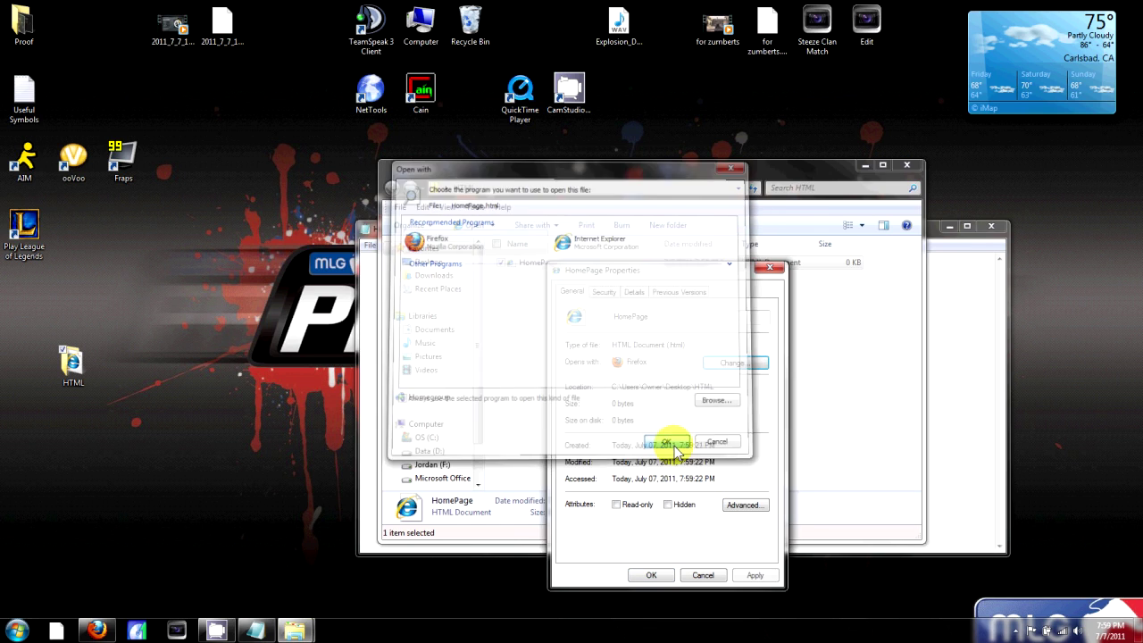
left_click(741, 576)
left_click(657, 575)
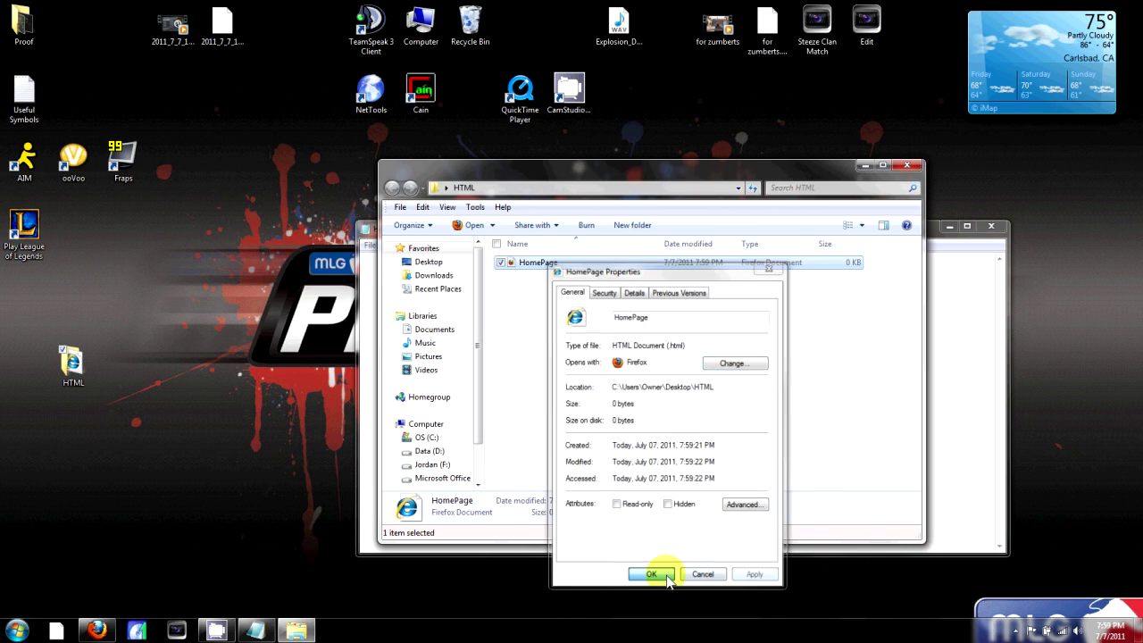
Step: Open HomePage.html in Firefox, where it shows blank, then minimize Firefox
left_click(615, 357)
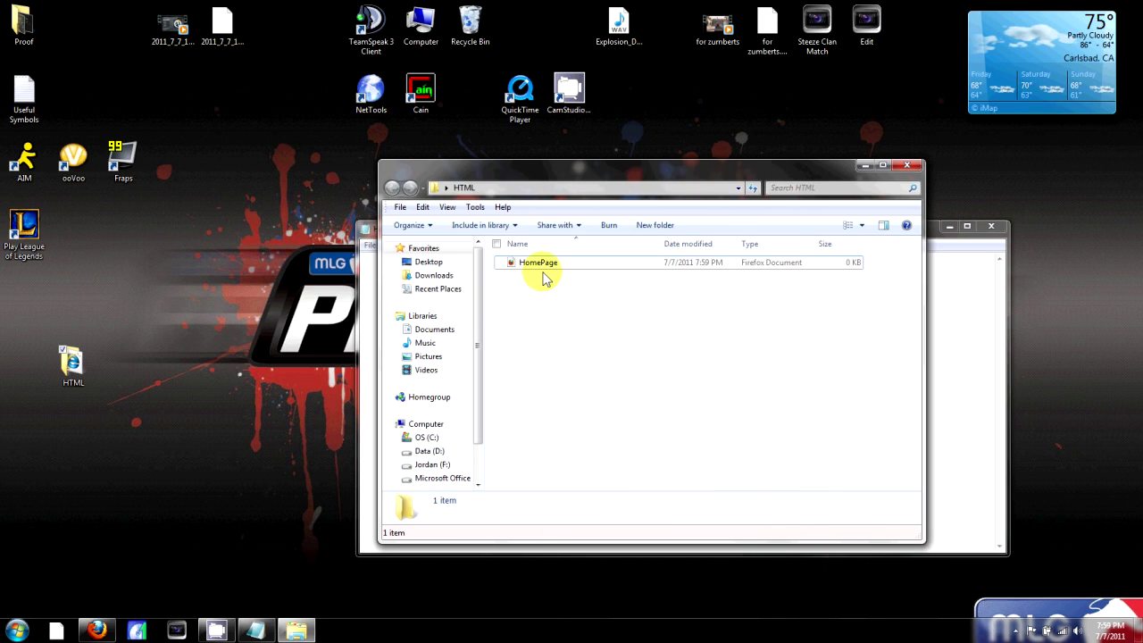
double_click(543, 268)
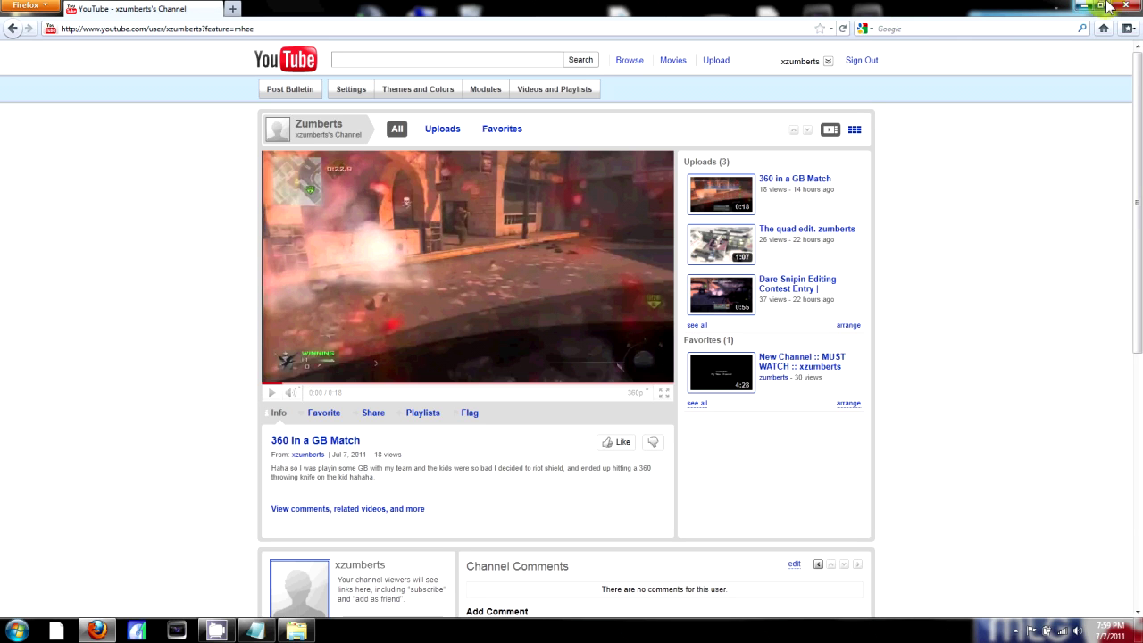
left_click(1105, 6)
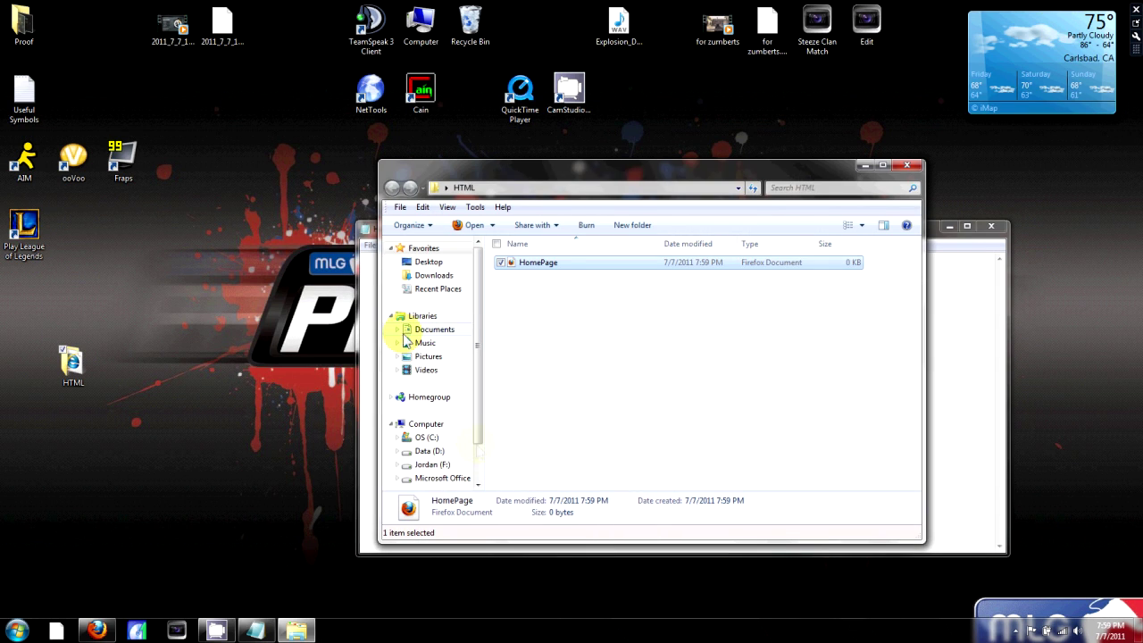
Step: Begin HomePage with an <html> tag in Notepad, then bring the YouTube page forward
left_click(864, 167)
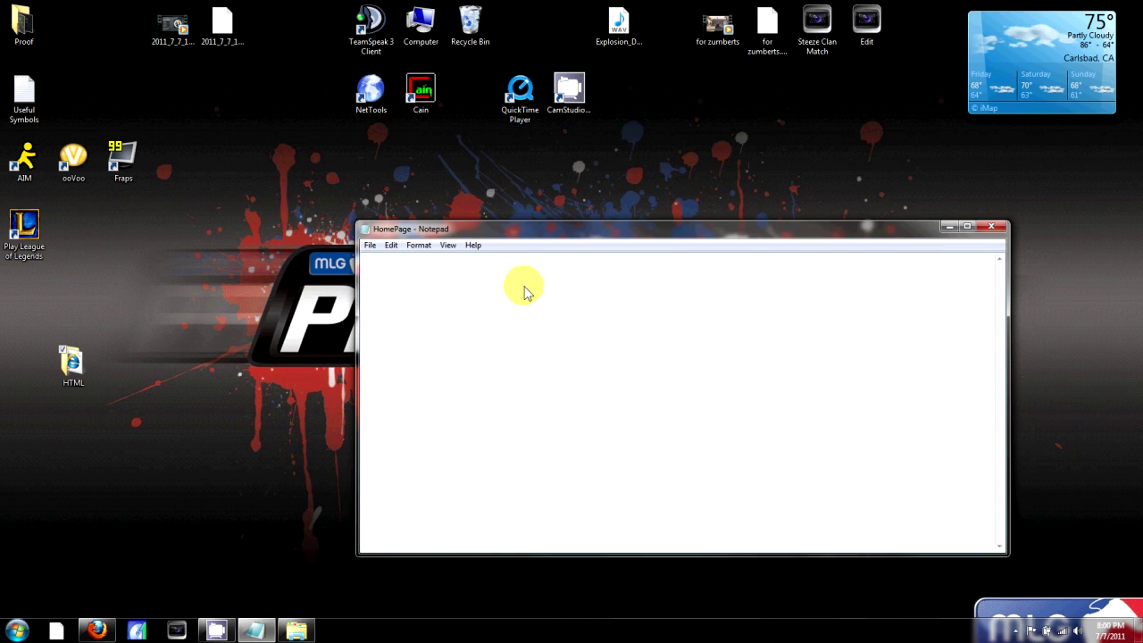
left_click_drag(560, 229, 490, 293)
type("<>")
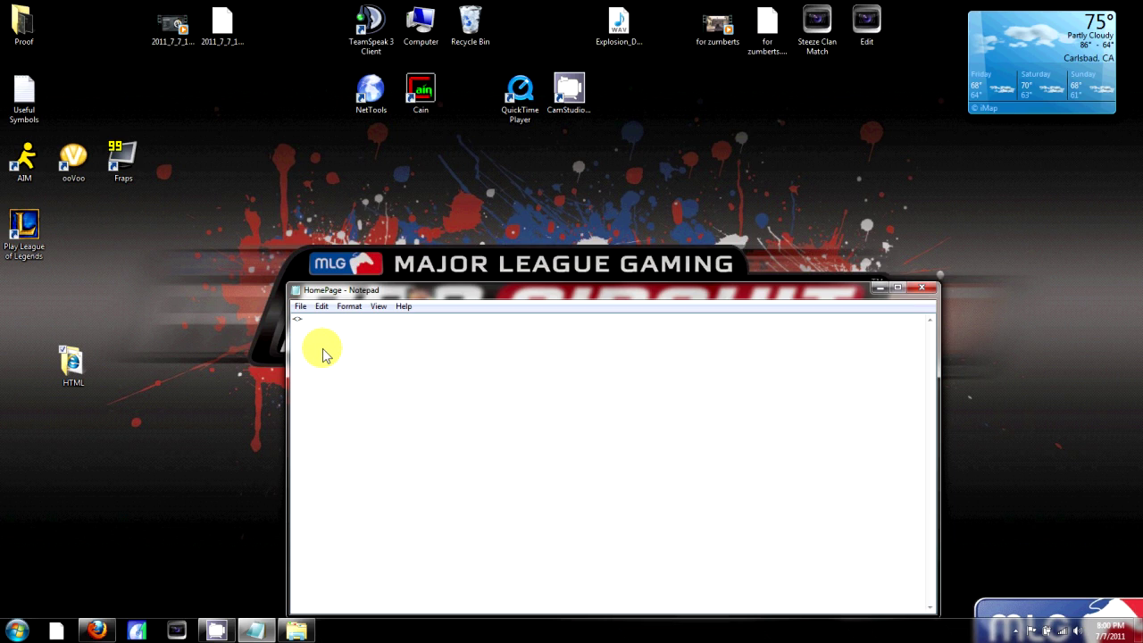
left_click(297, 319)
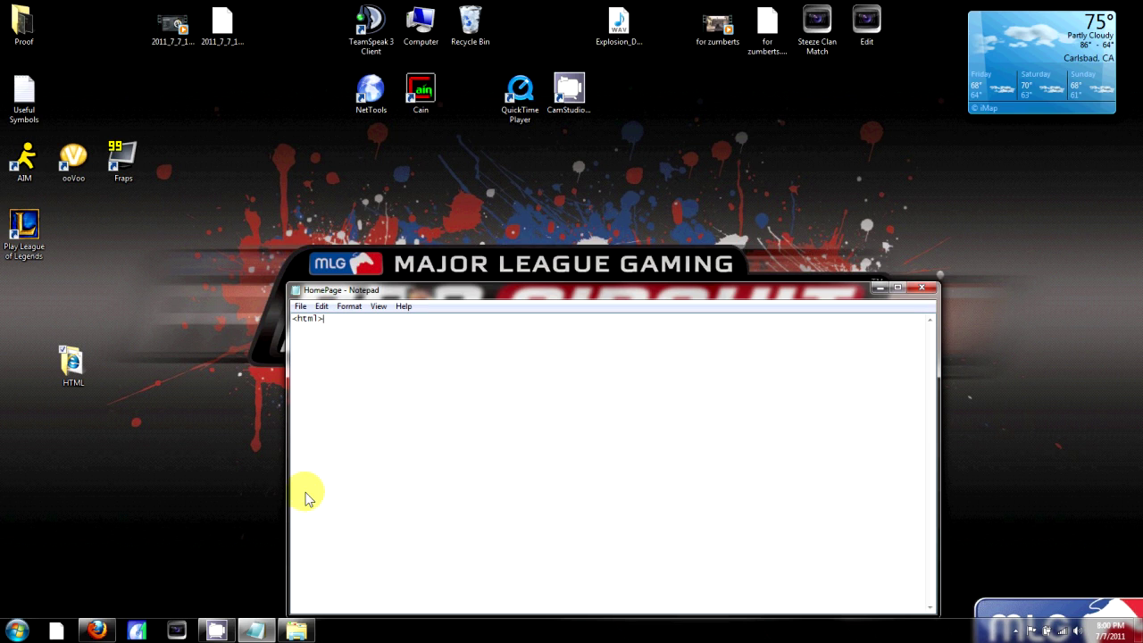
mouse_move(96, 631)
type("html")
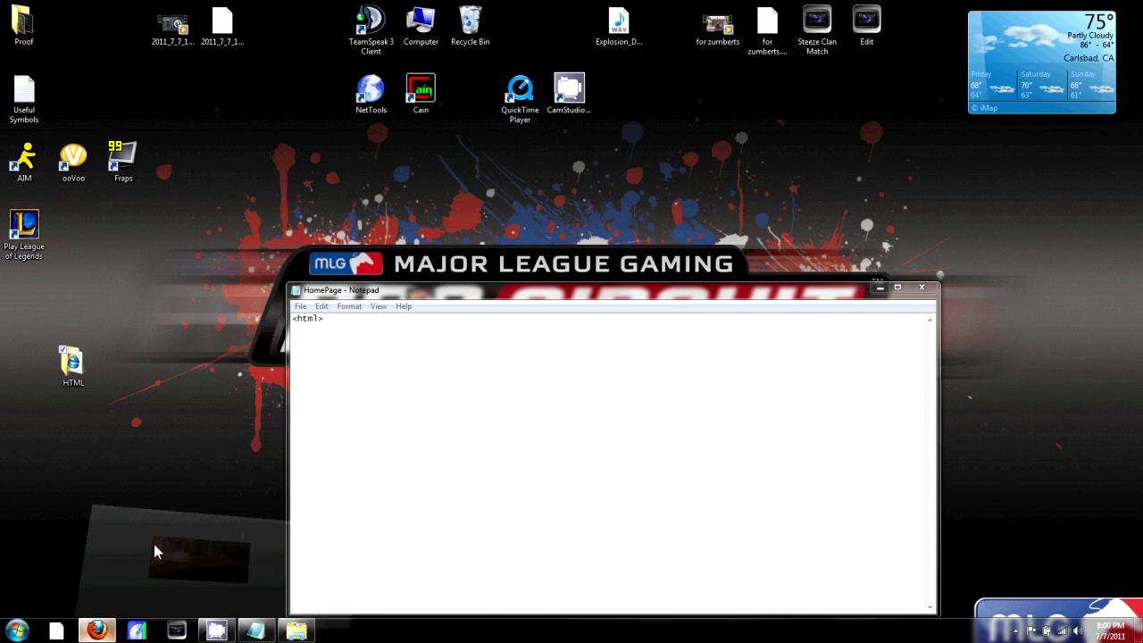
left_click(153, 543)
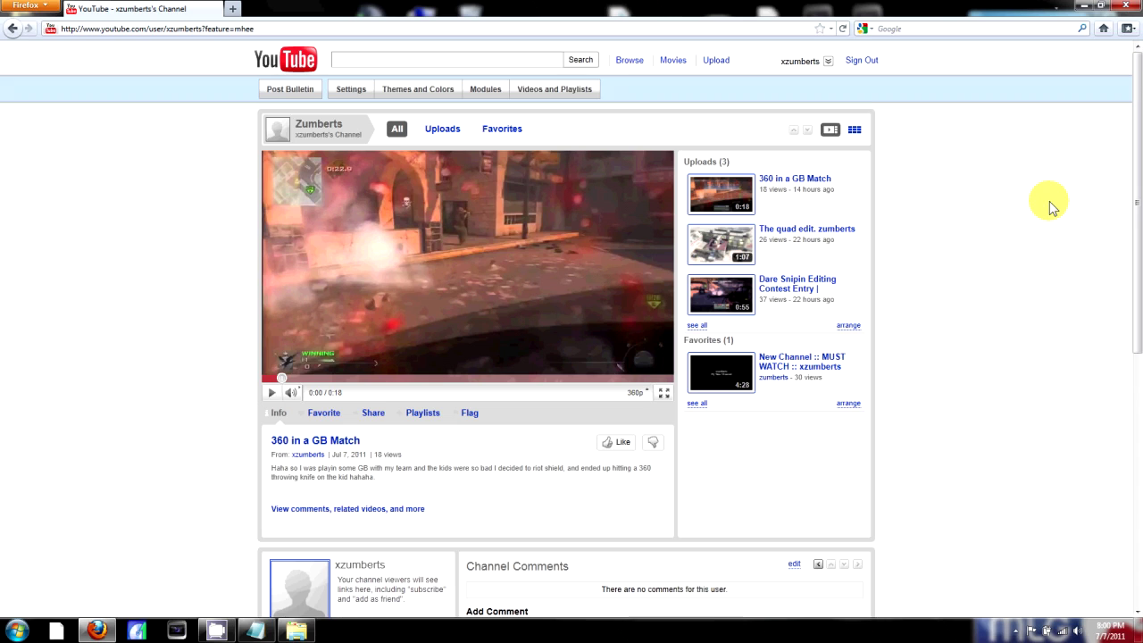
Step: View the YouTube page's source and select parts of its <html> tag line
right_click(1019, 205)
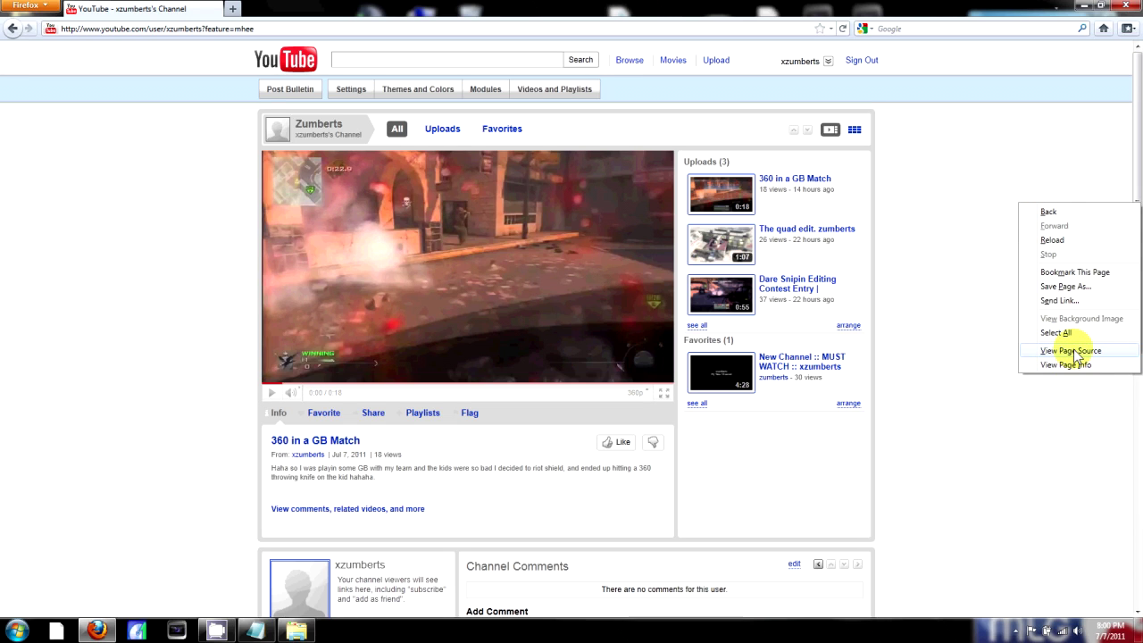
left_click(1079, 350)
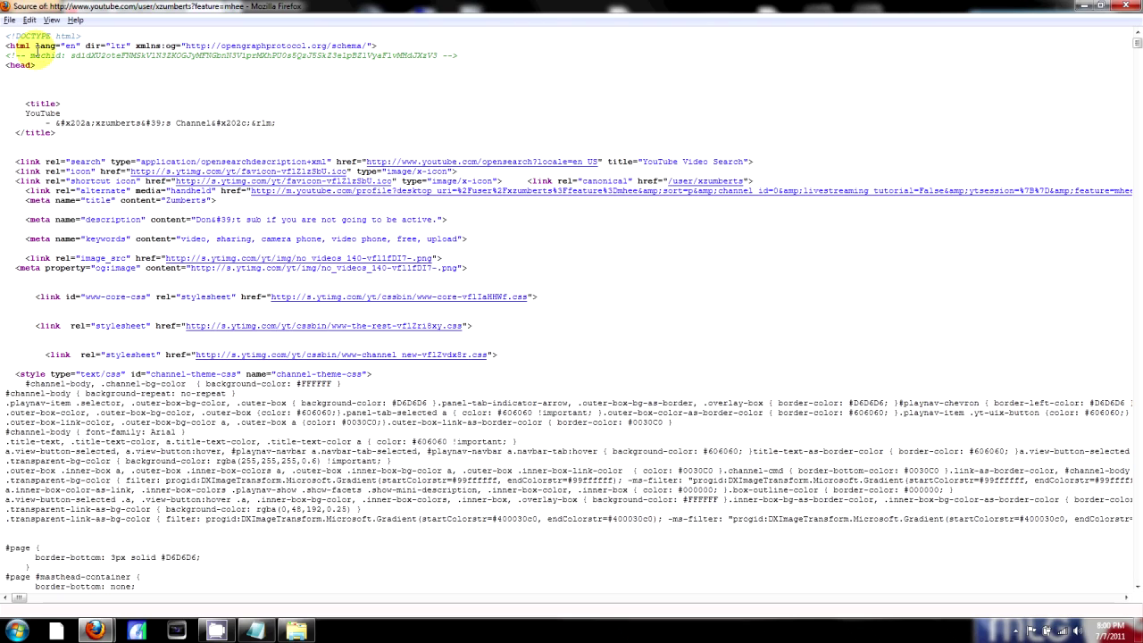
left_click_drag(6, 45, 14, 46)
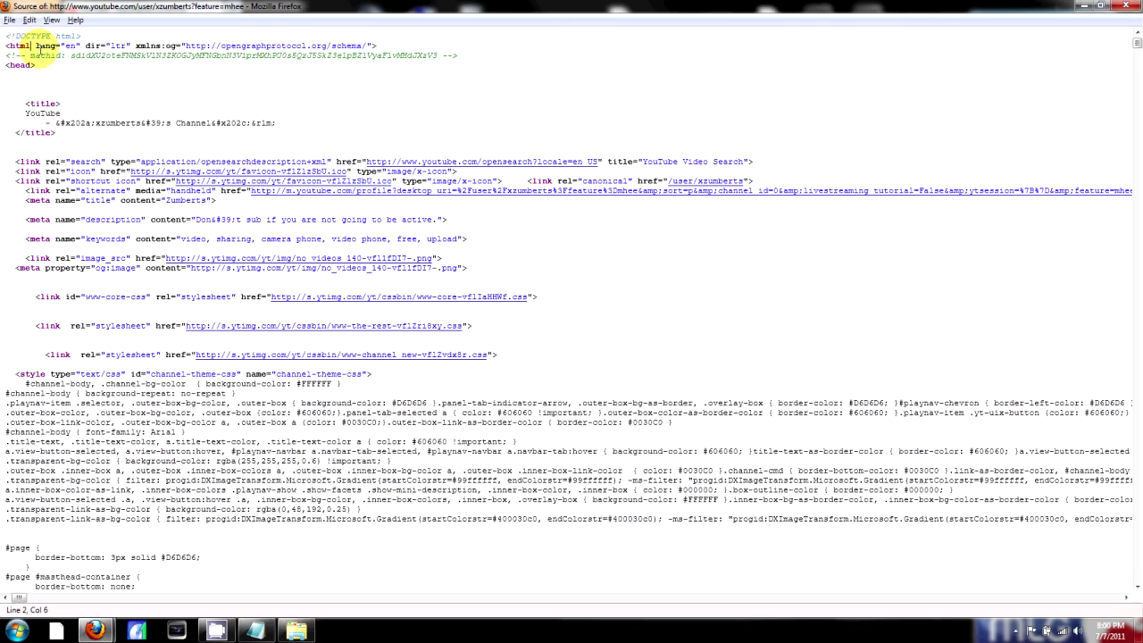
left_click_drag(36, 45, 374, 45)
key("Up")
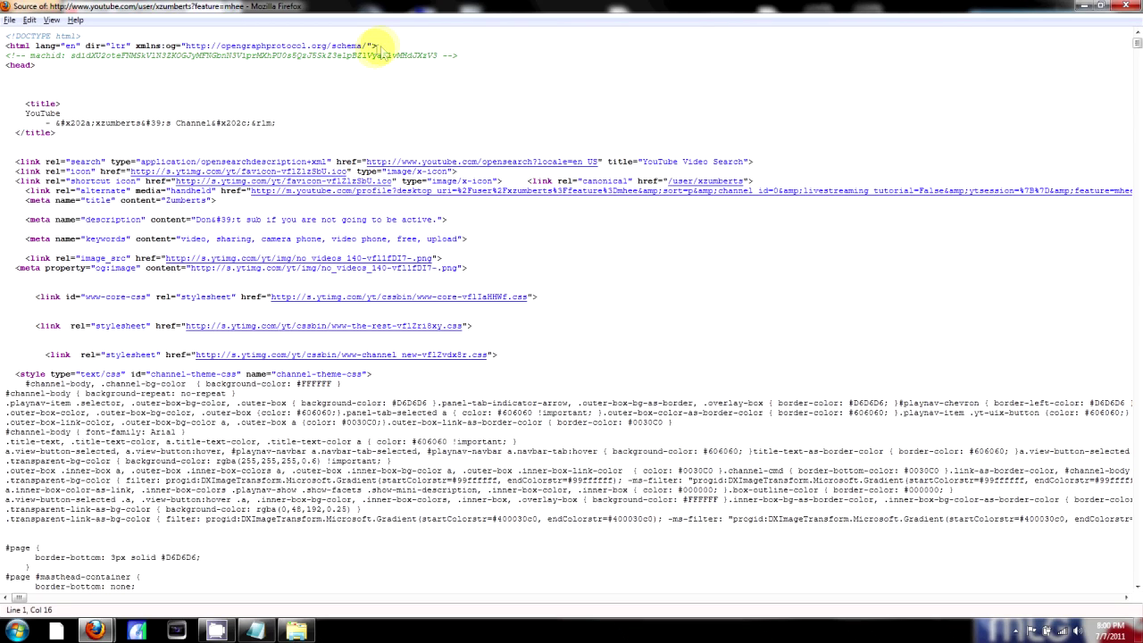
left_click_drag(377, 45, 36, 46)
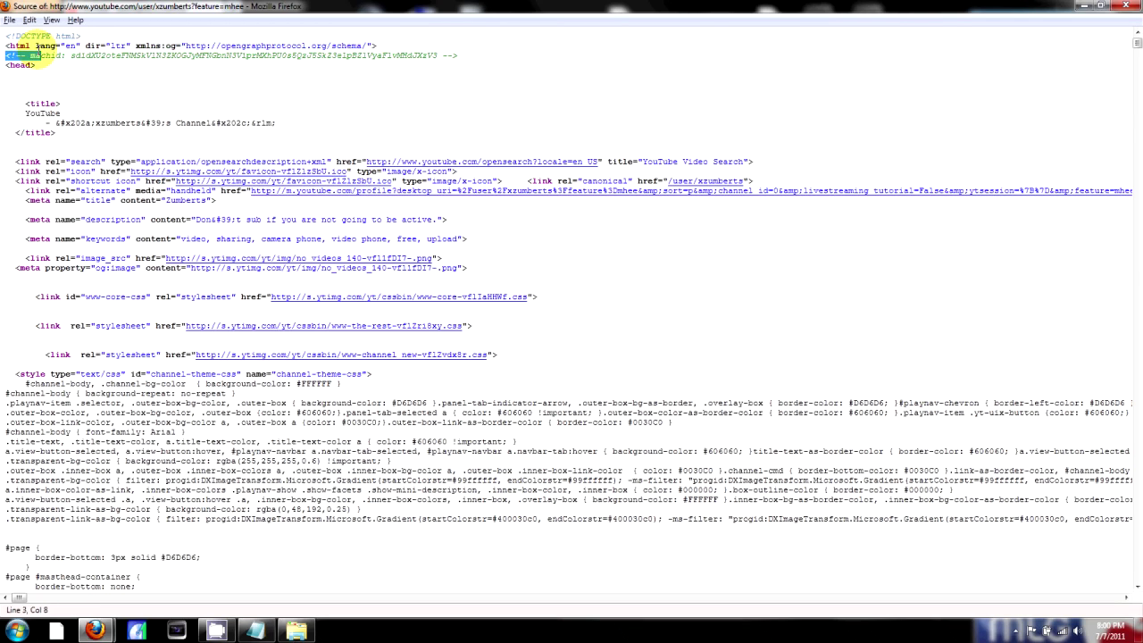
left_click(77, 45)
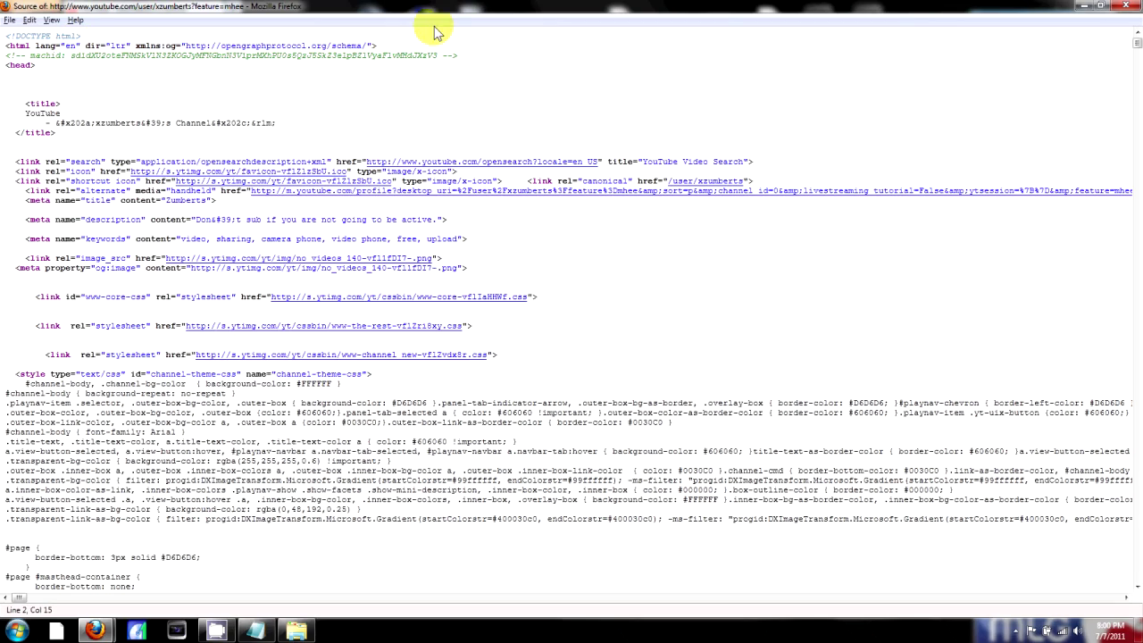
left_click_drag(368, 45, 214, 46)
left_click(192, 45)
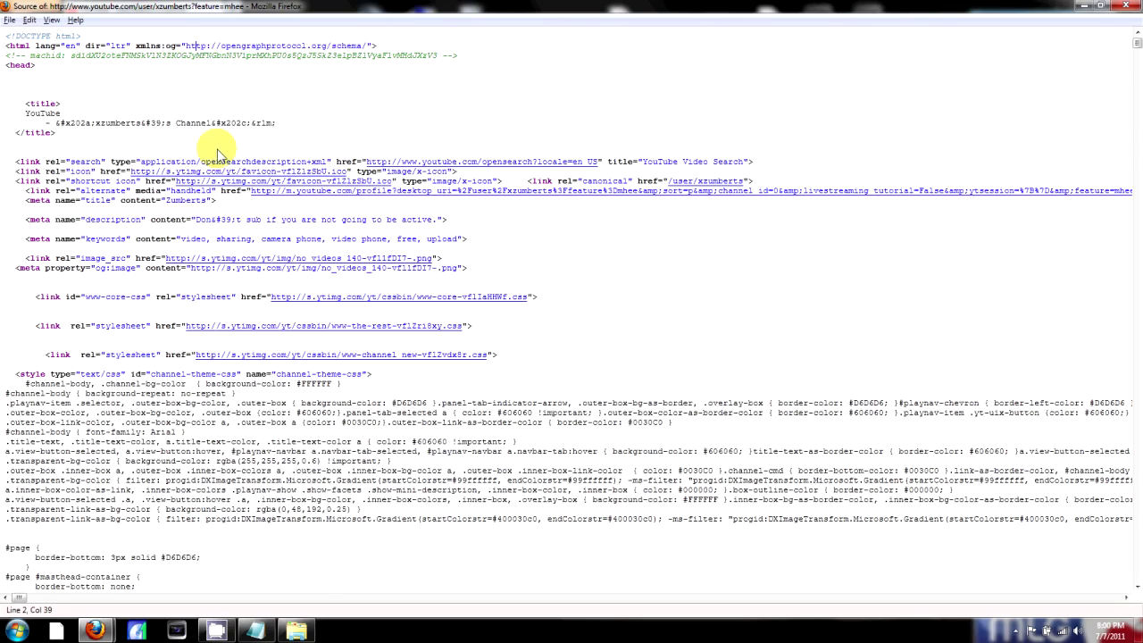
Step: Scroll through the source and back up to the doctype and html tags
scroll(349, 155, "down", 17)
scroll(348, 154, "down", 18)
scroll(396, 181, "up", 6)
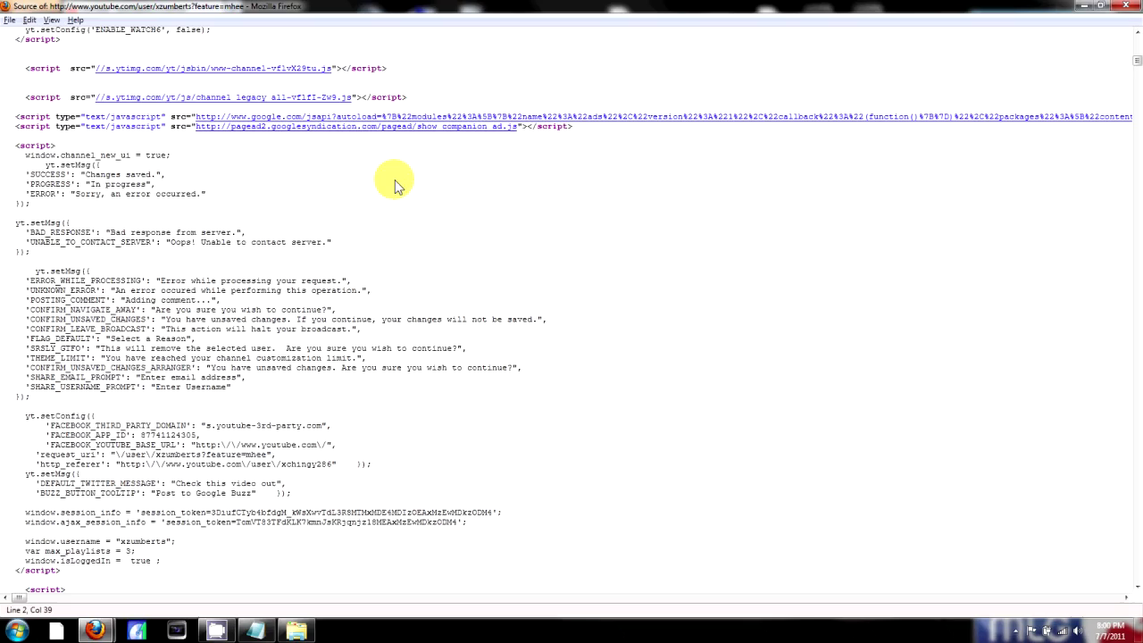
scroll(107, 224, "up", 5)
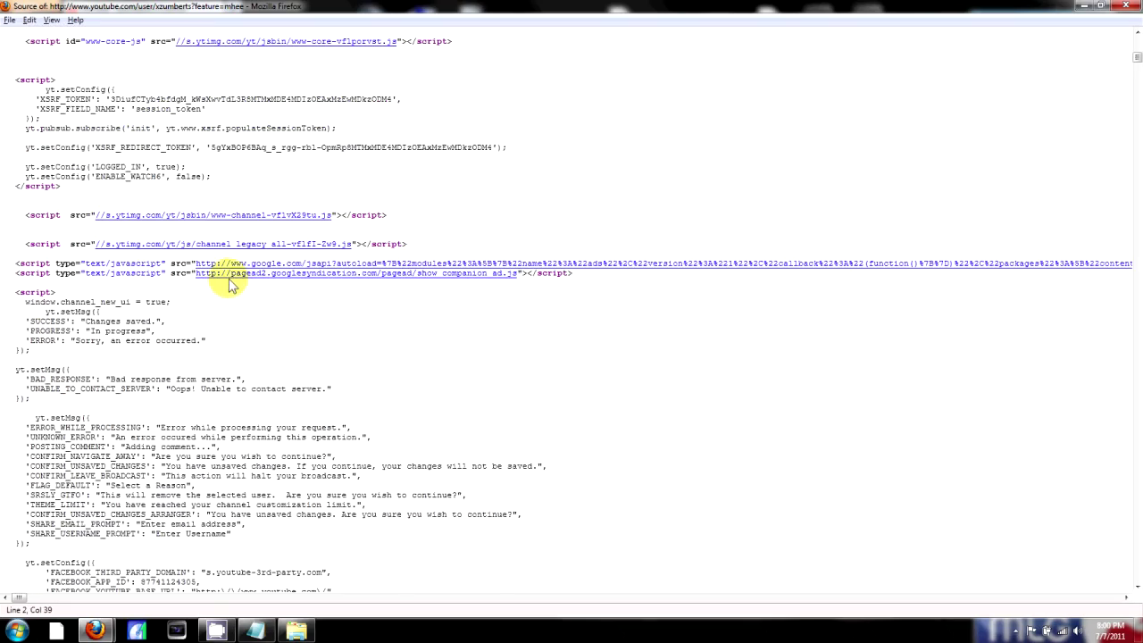
scroll(242, 288, "up", 10)
scroll(197, 233, "up", 5)
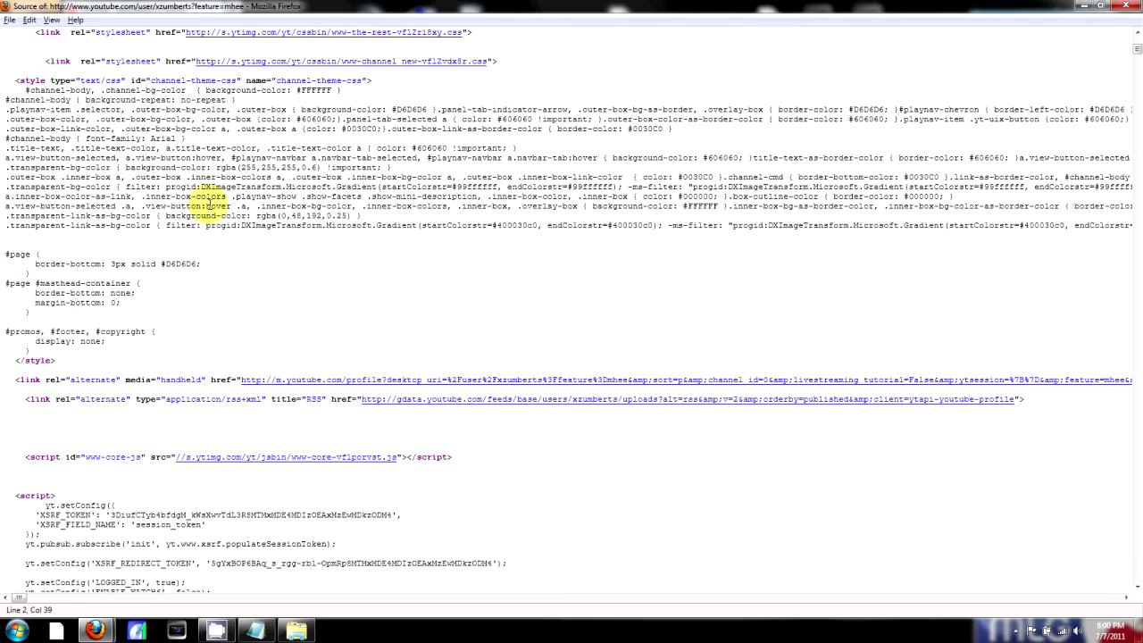
scroll(181, 140, "up", 9)
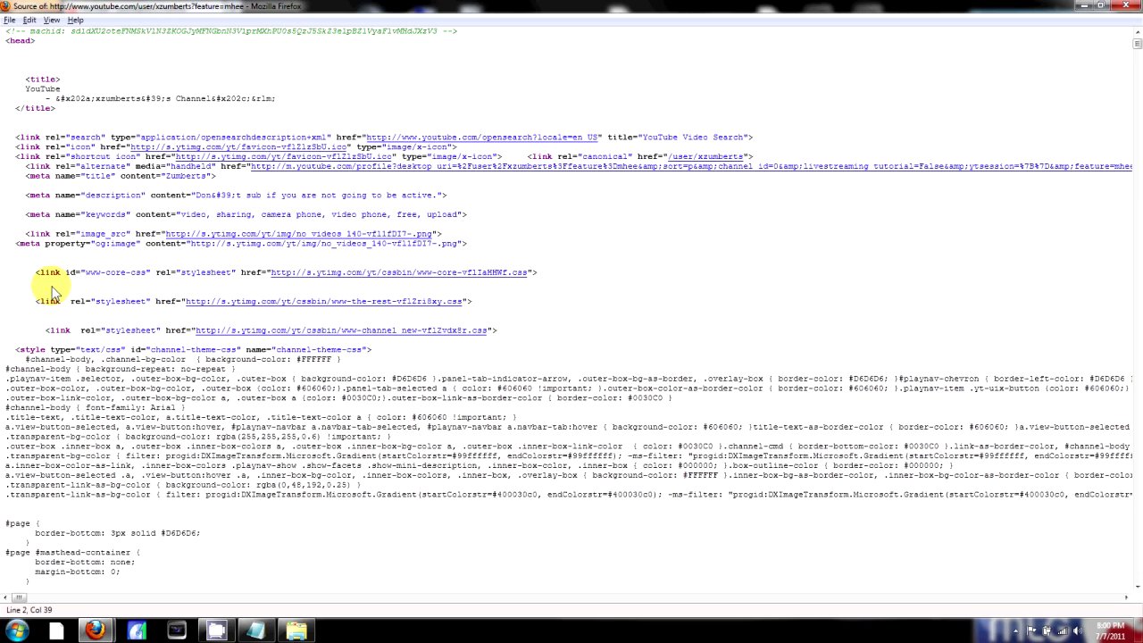
scroll(53, 223, "up", 1)
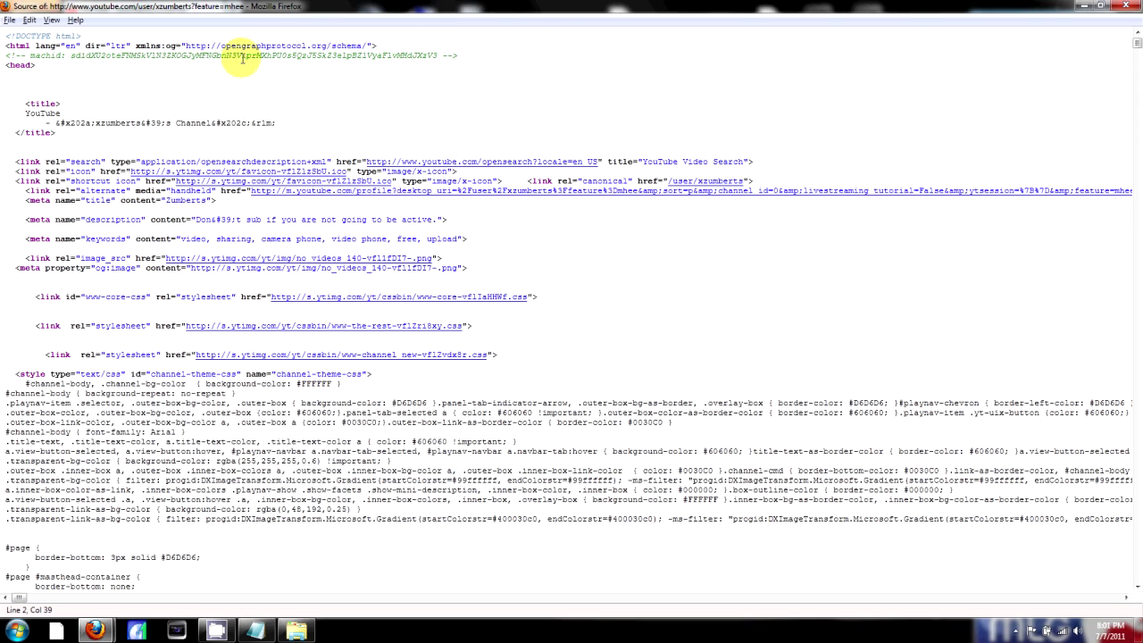
Step: Close the source view, reopen the page source, scroll through it, and close it again
left_click(1133, 8)
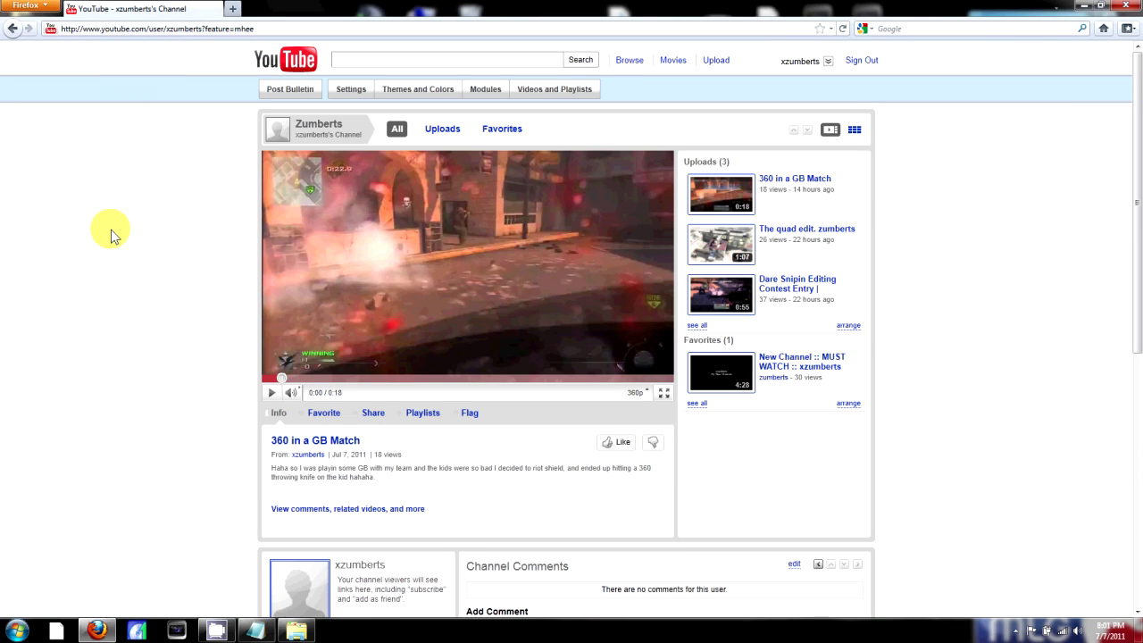
right_click(149, 353)
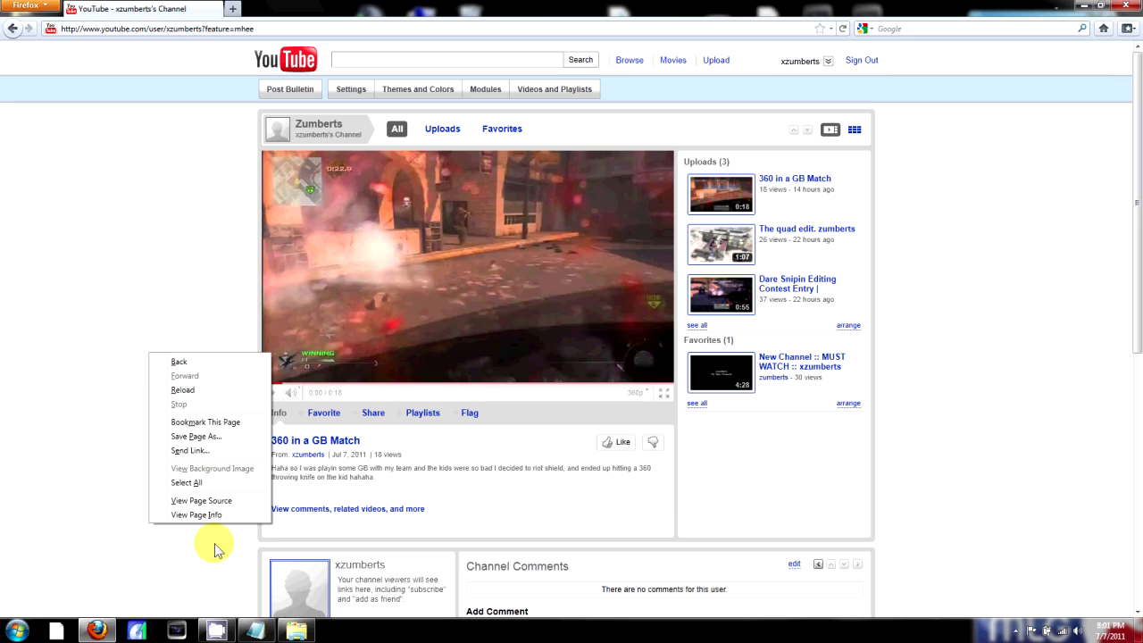
left_click(173, 149)
right_click(166, 182)
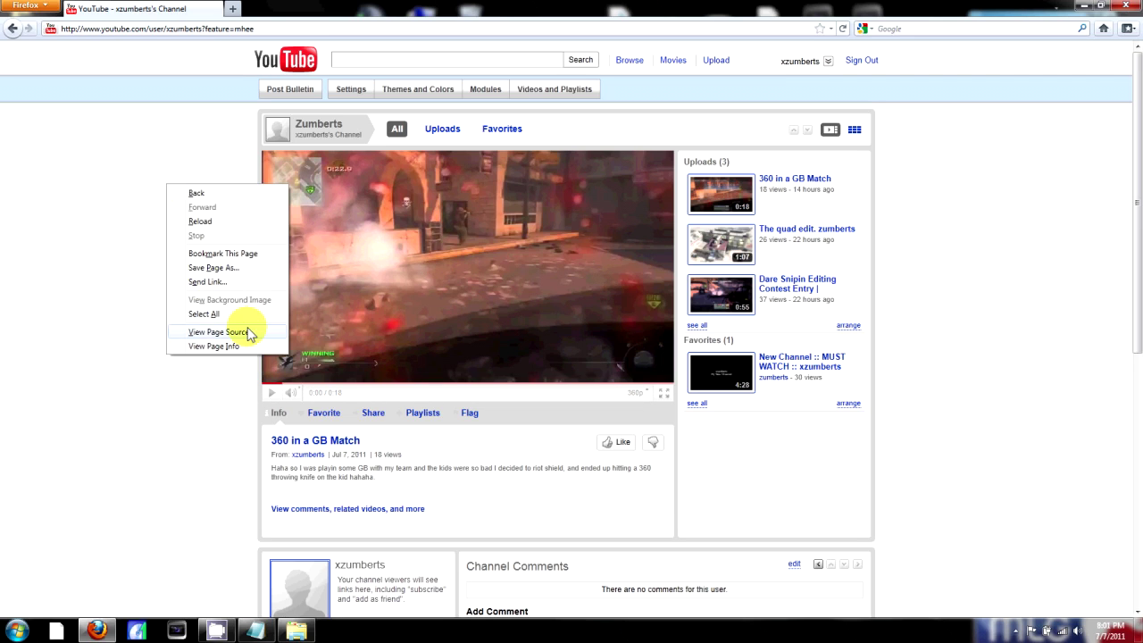
left_click(208, 333)
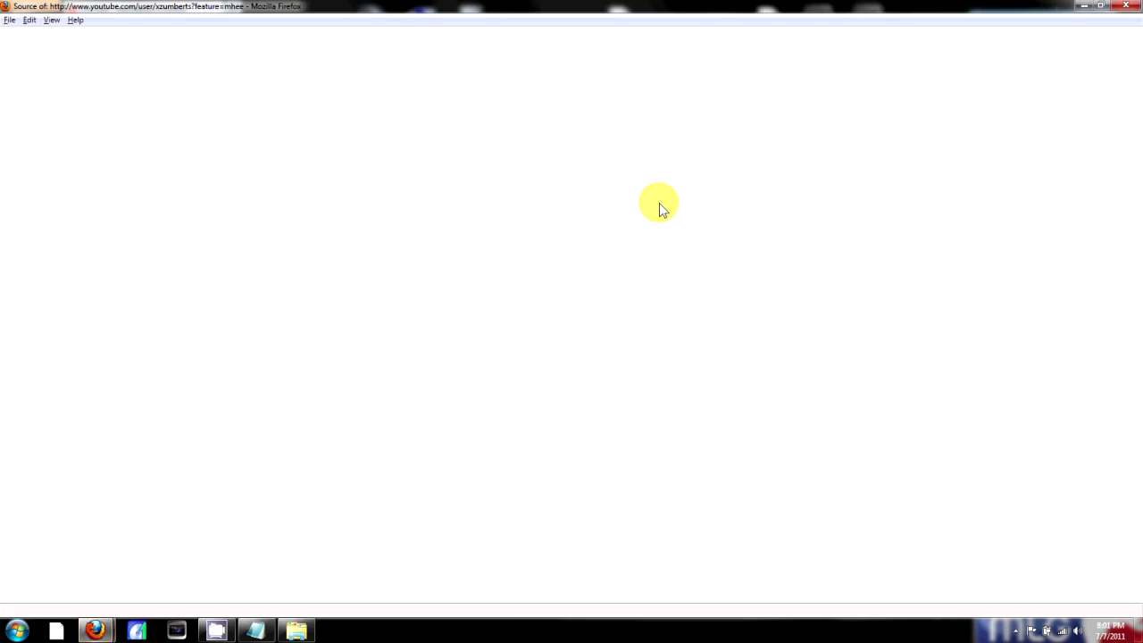
scroll(286, 191, "down", 5)
scroll(295, 211, "down", 5)
scroll(831, 242, "down", 5)
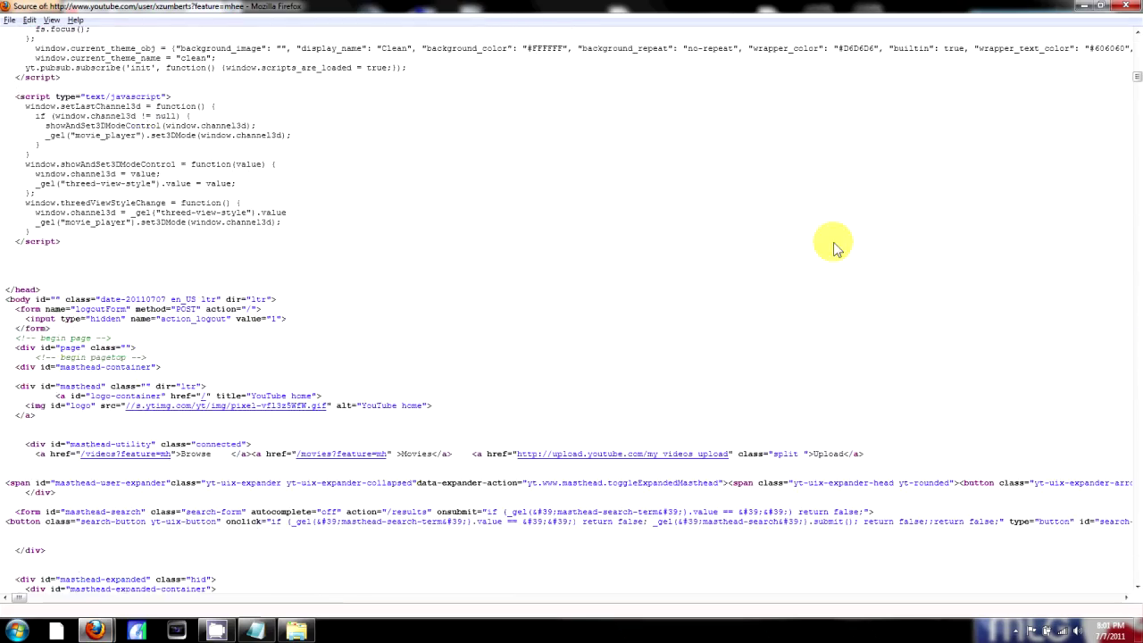
scroll(425, 463, "down", 5)
middle_click(336, 424)
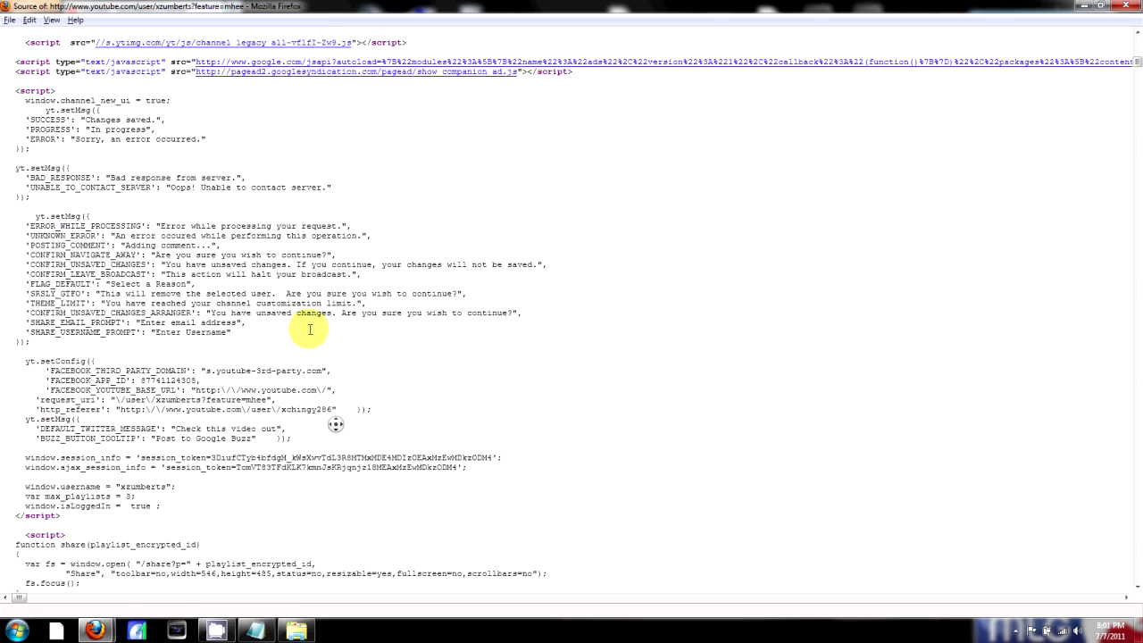
left_click_drag(1138, 45, 1138, 135)
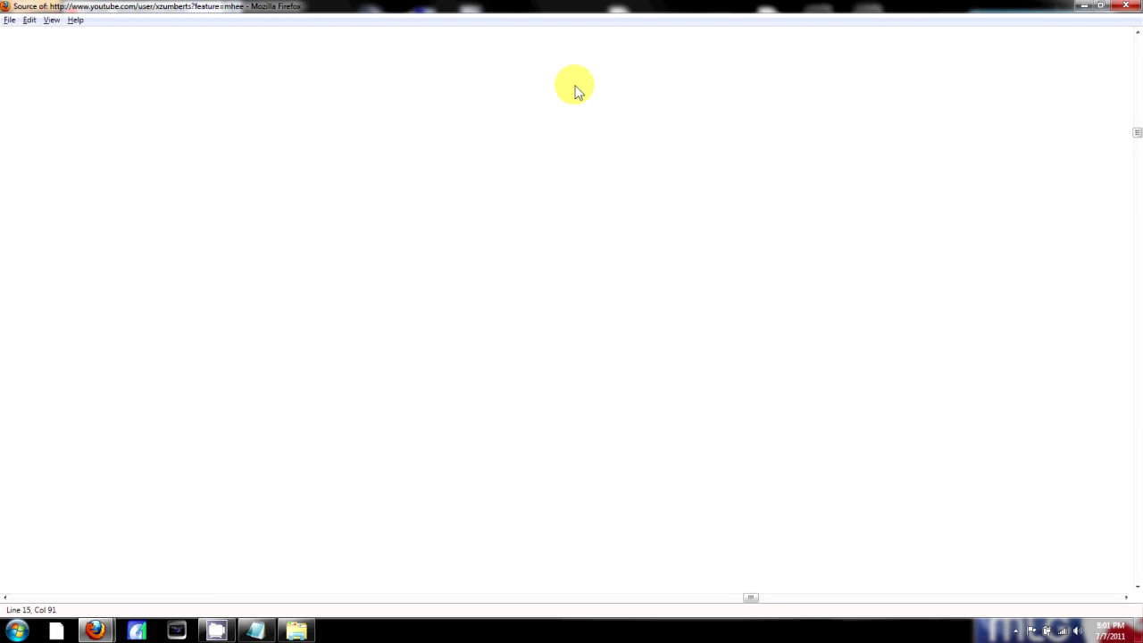
left_click(1126, 5)
Step: Open the YouTube page's Page Info, close it, and minimize Firefox
right_click(127, 170)
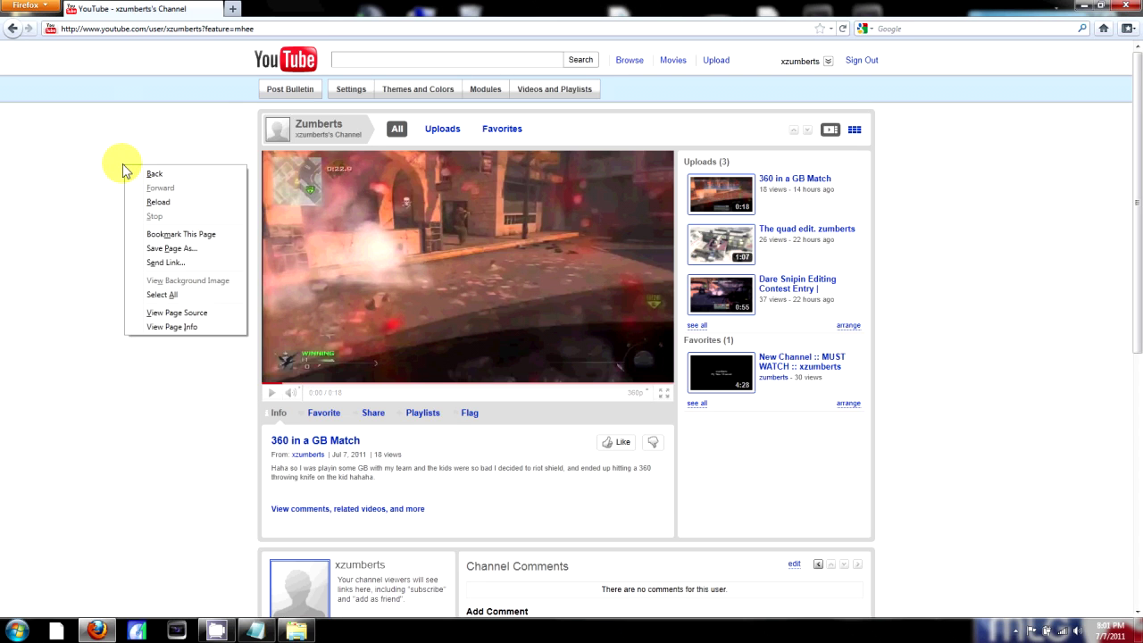
left_click(197, 326)
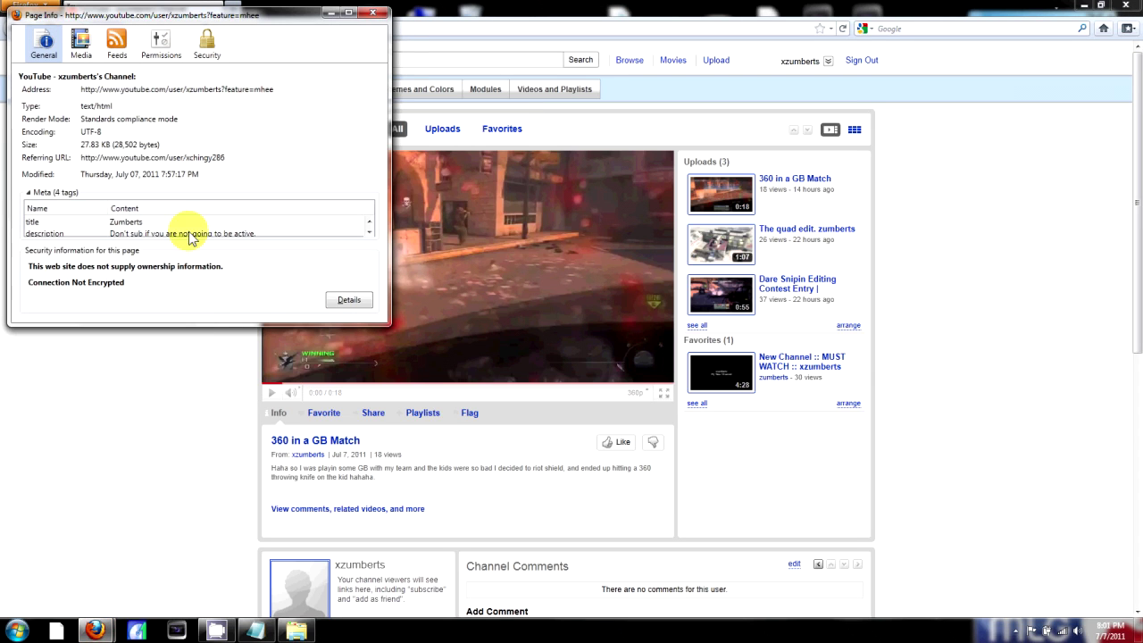
left_click(375, 14)
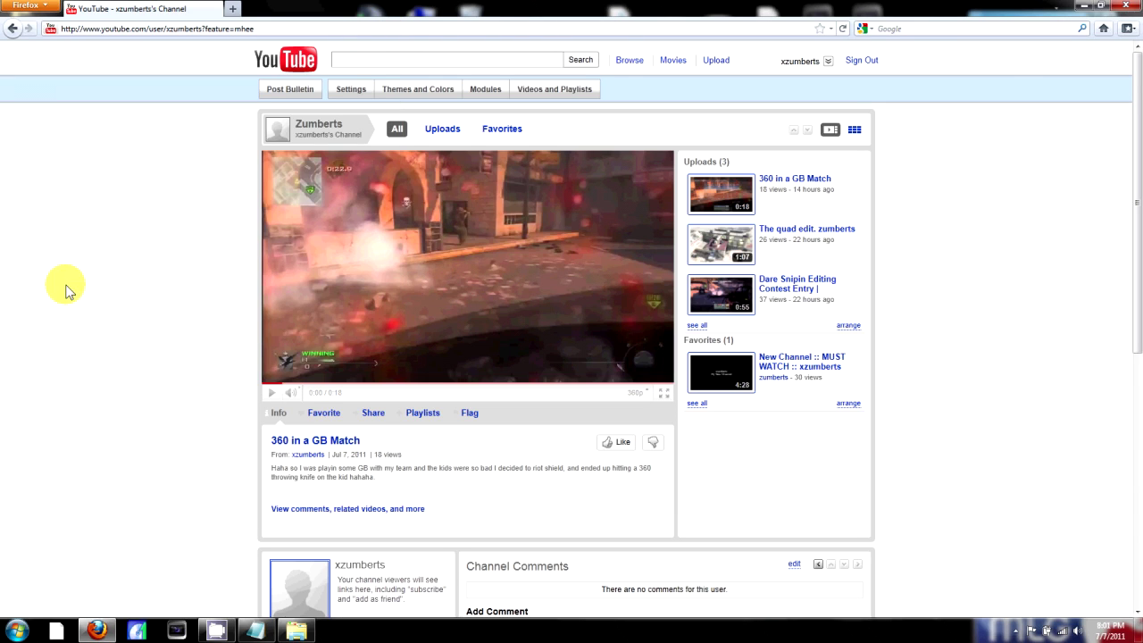
left_click(1082, 5)
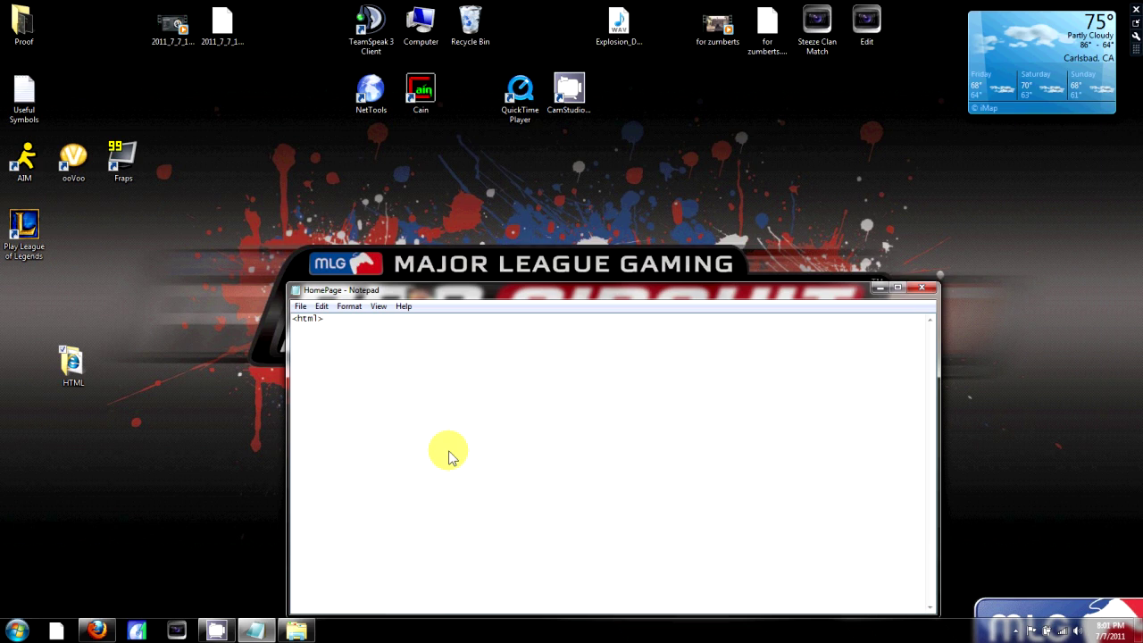
Step: Add <head> and <title> lines under <html> in HomePage, then go back to the YouTube page
left_click_drag(609, 289, 591, 218)
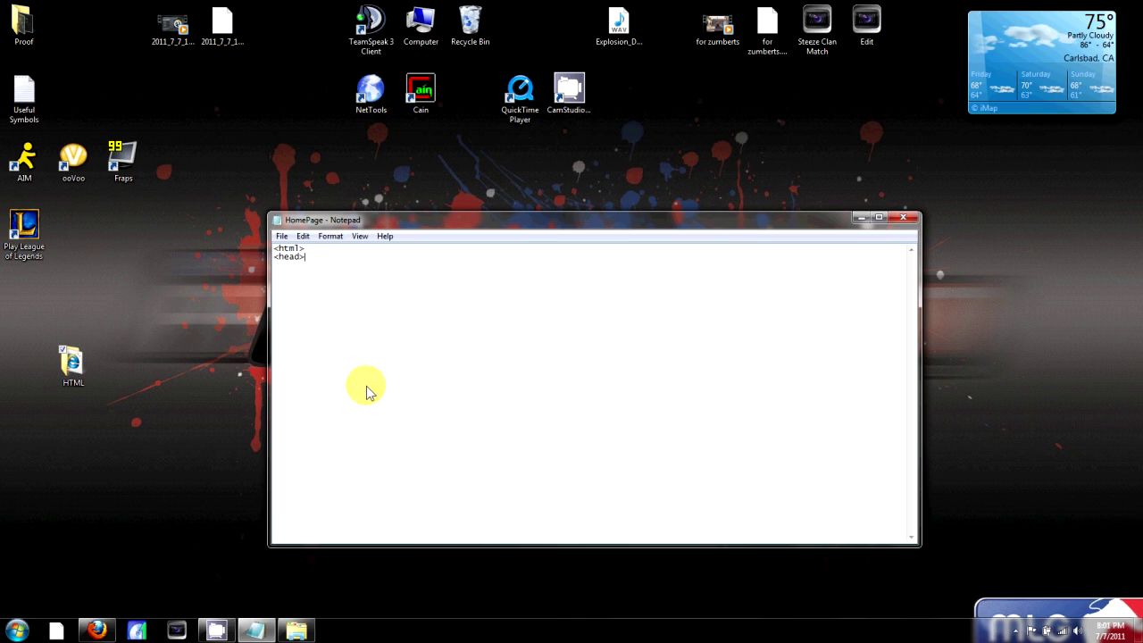
left_click(97, 631)
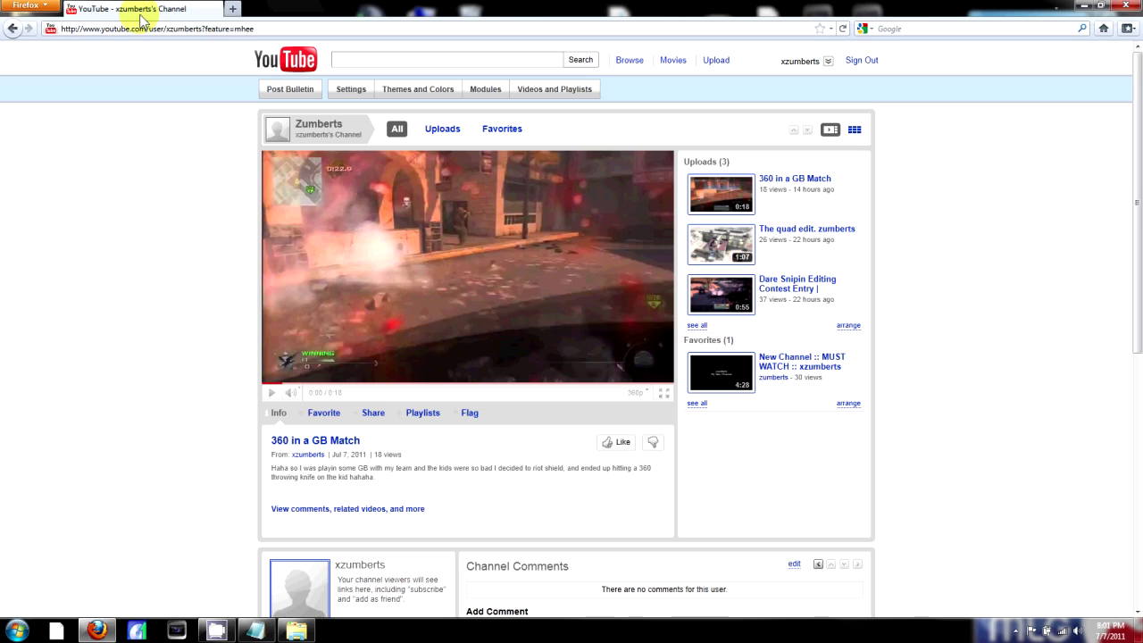
left_click(255, 630)
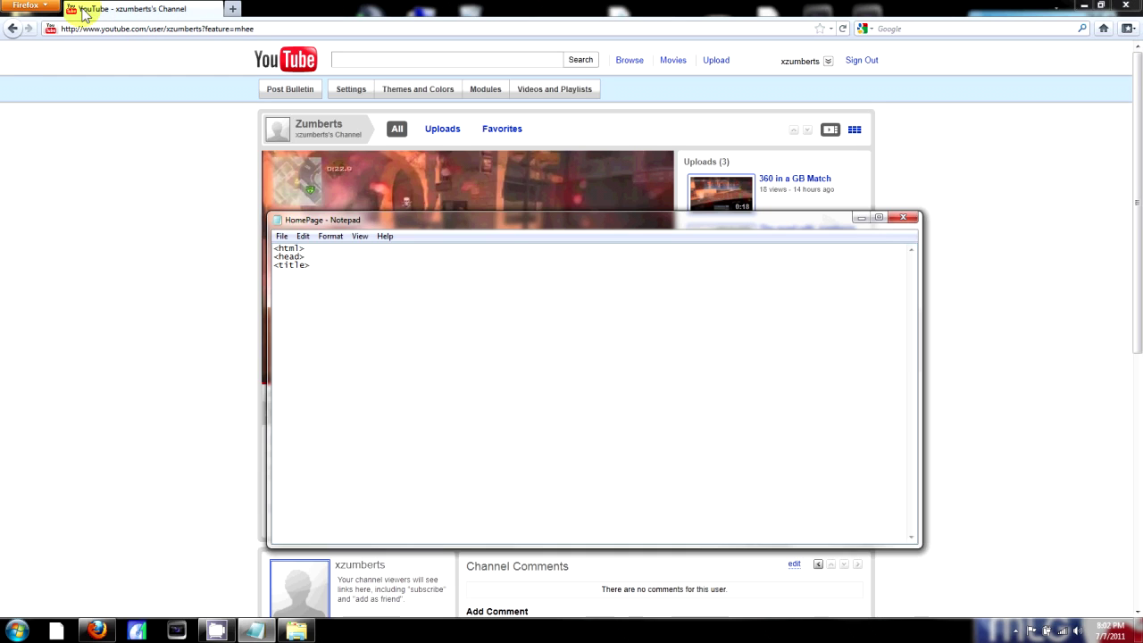
left_click(626, 160)
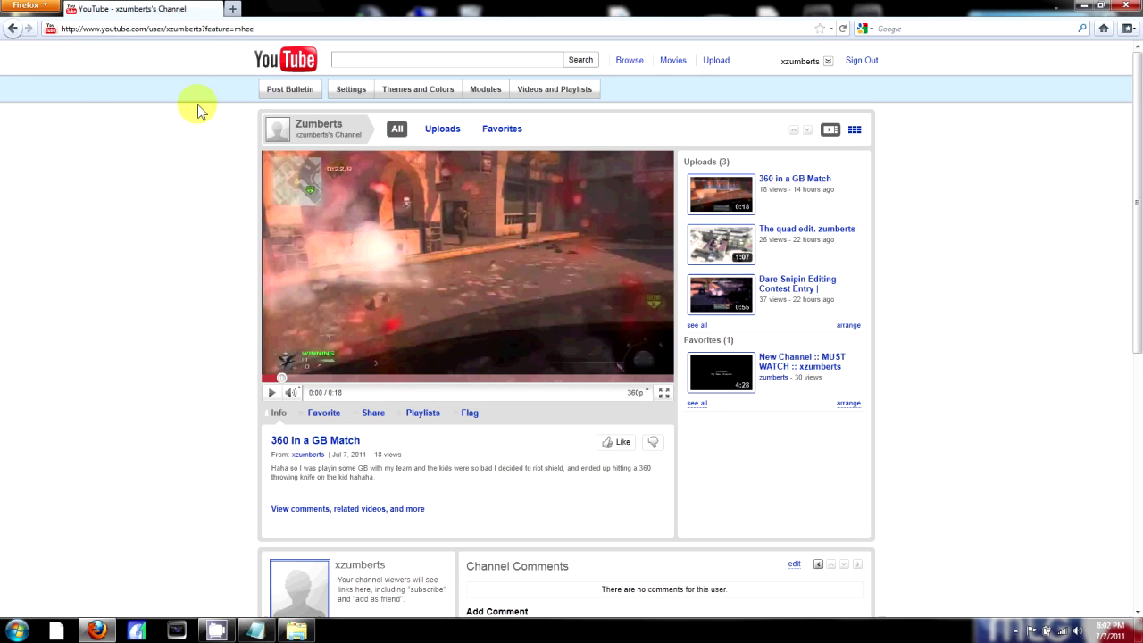
right_click(128, 147)
left_click(224, 293)
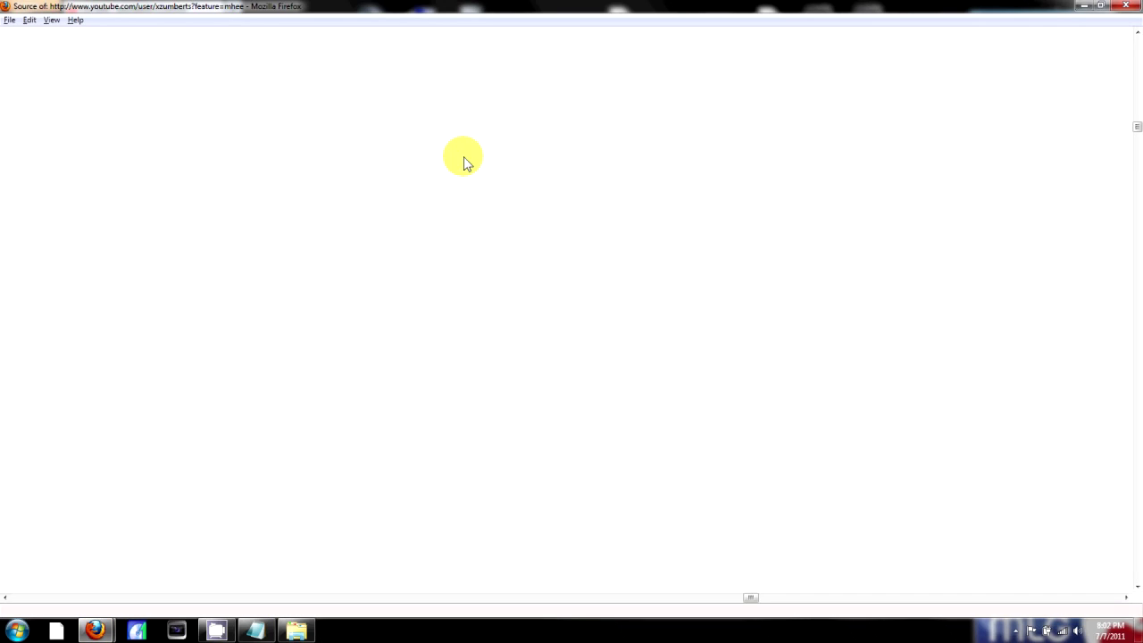
left_click_drag(1137, 127, 1137, 525)
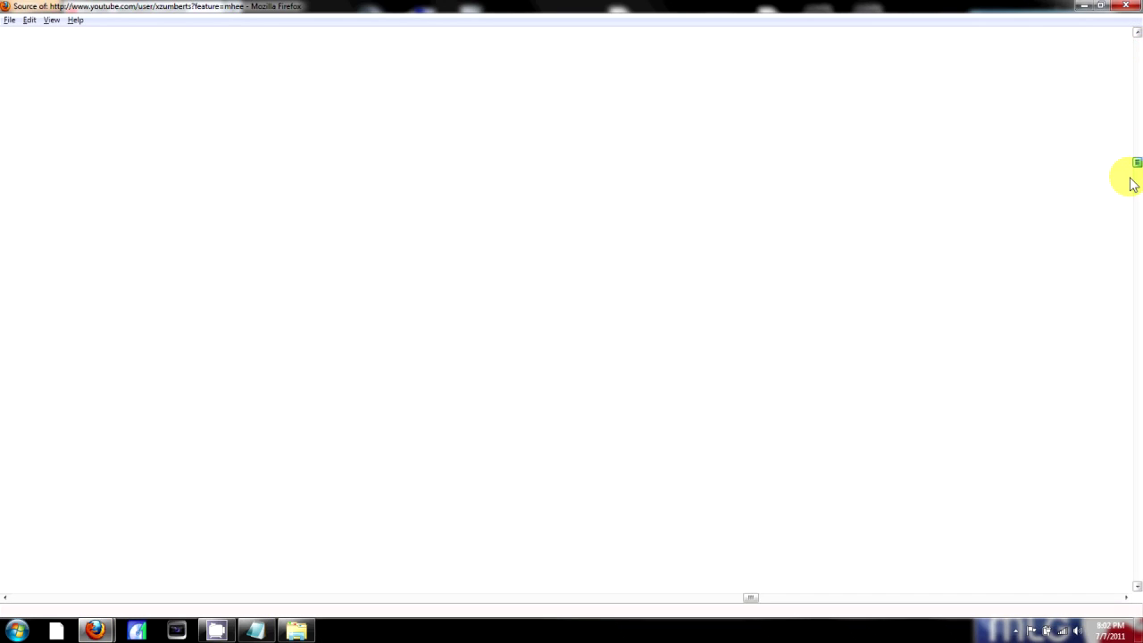
left_click_drag(1130, 476, 1129, 12)
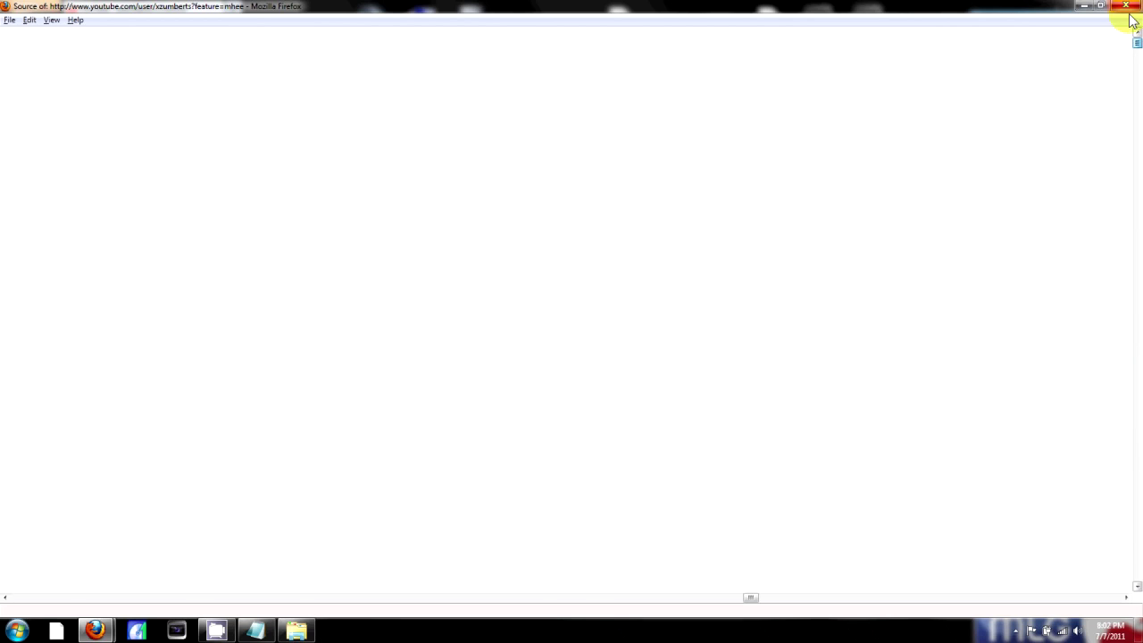
left_click_drag(751, 597, 9, 598)
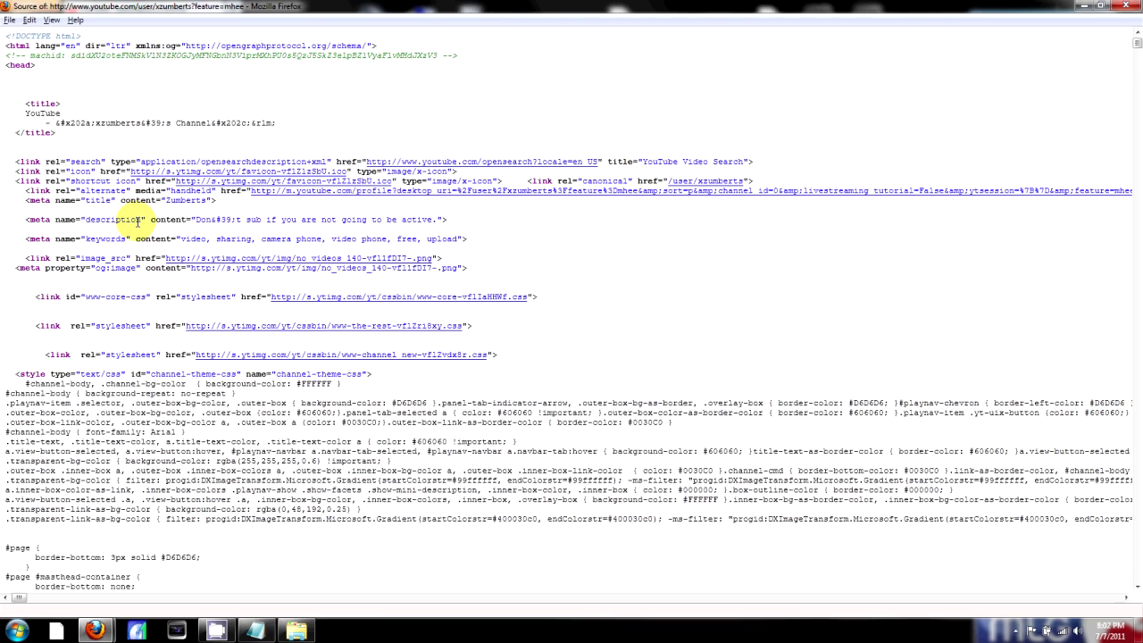
double_click(39, 104)
left_click(68, 123)
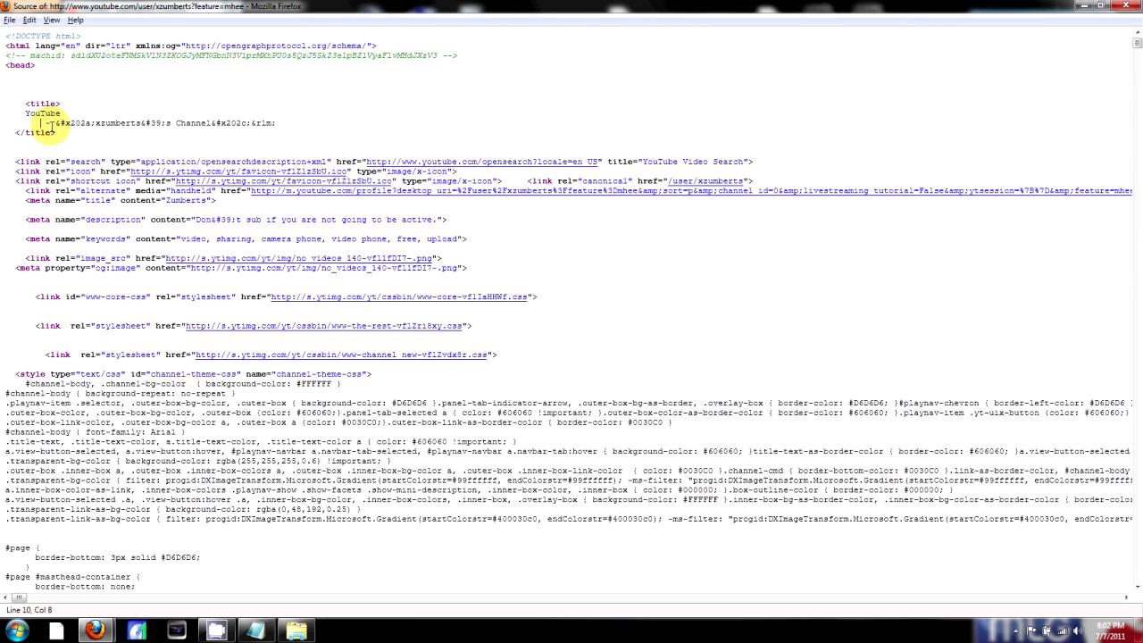
left_click(57, 122)
left_click_drag(54, 125, 116, 121)
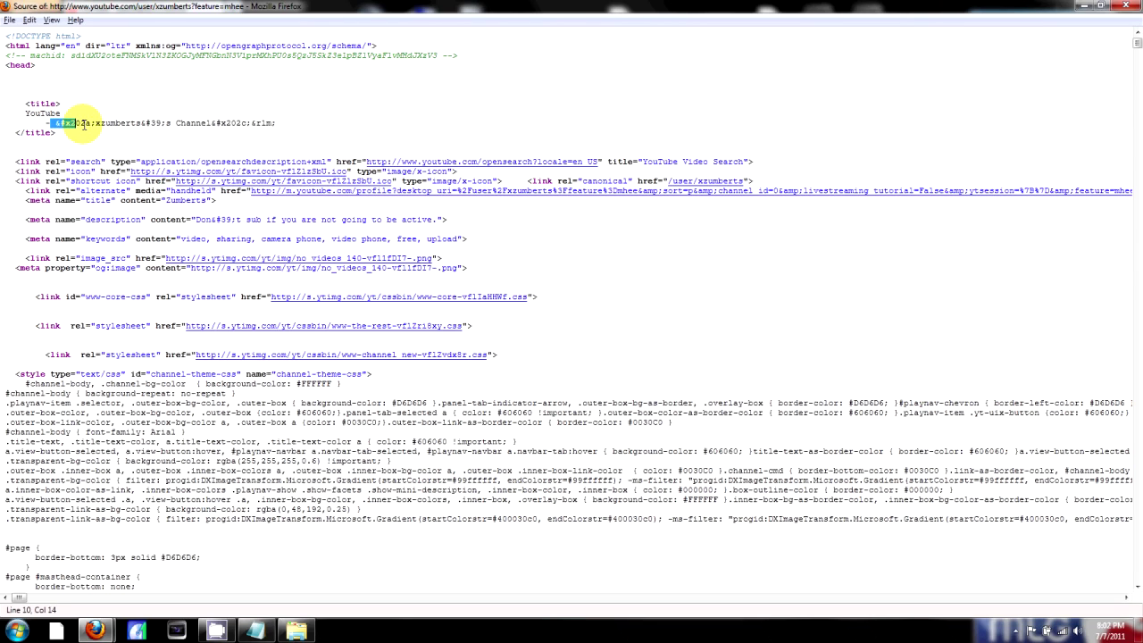
left_click(117, 123)
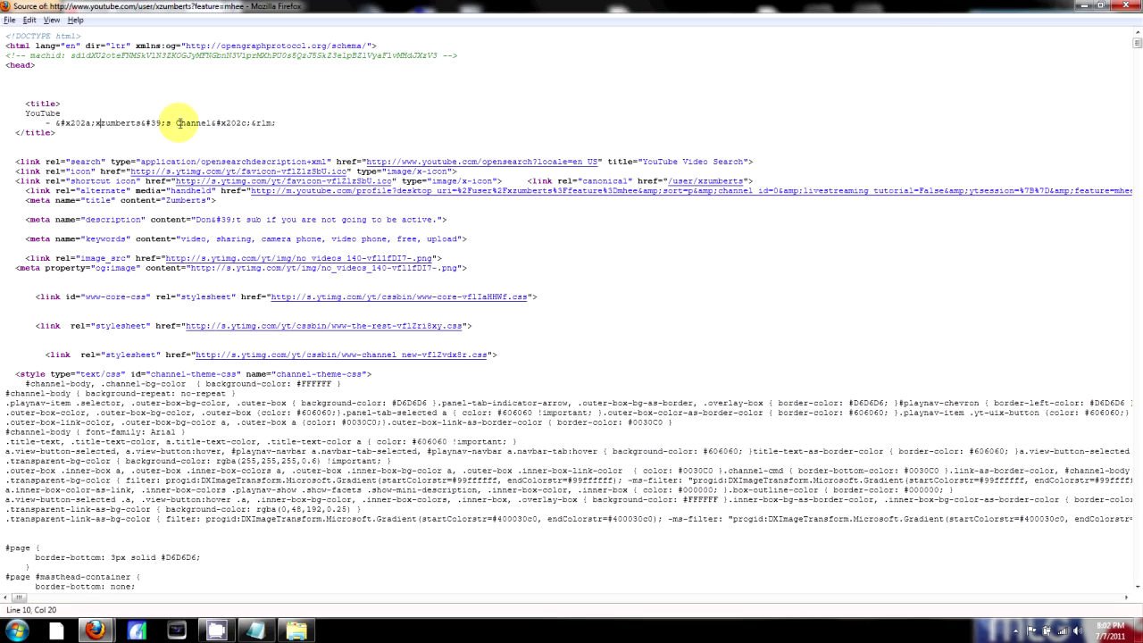
left_click_drag(178, 123, 245, 122)
left_click(286, 123)
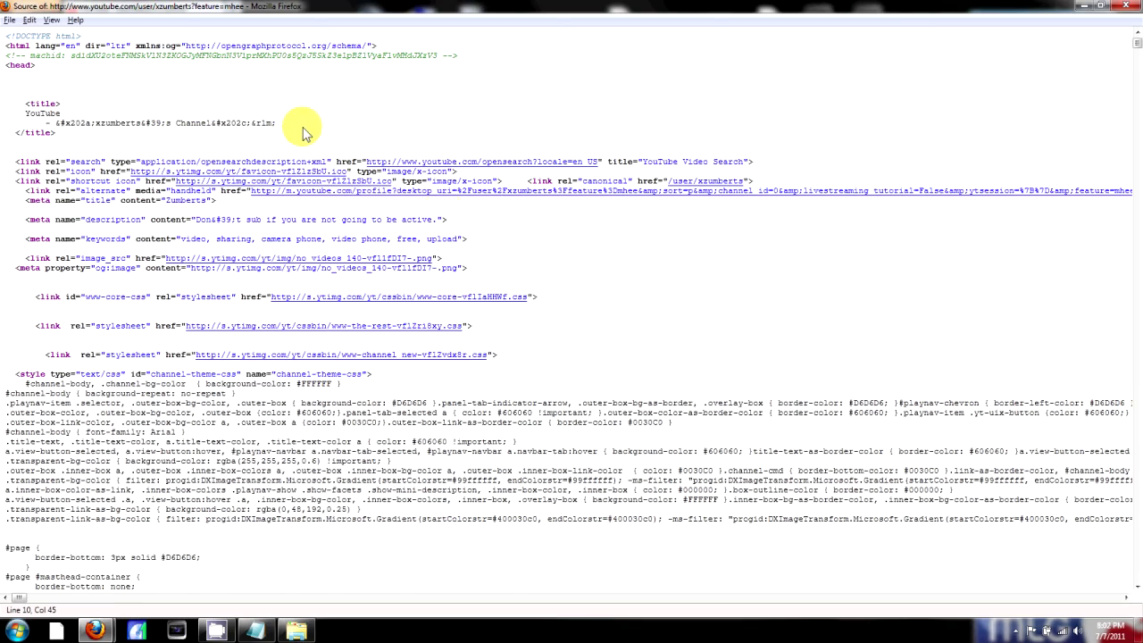
scroll(459, 200, "down", 15)
scroll(459, 200, "up", 5)
scroll(459, 200, "up", 8)
scroll(459, 200, "up", 2)
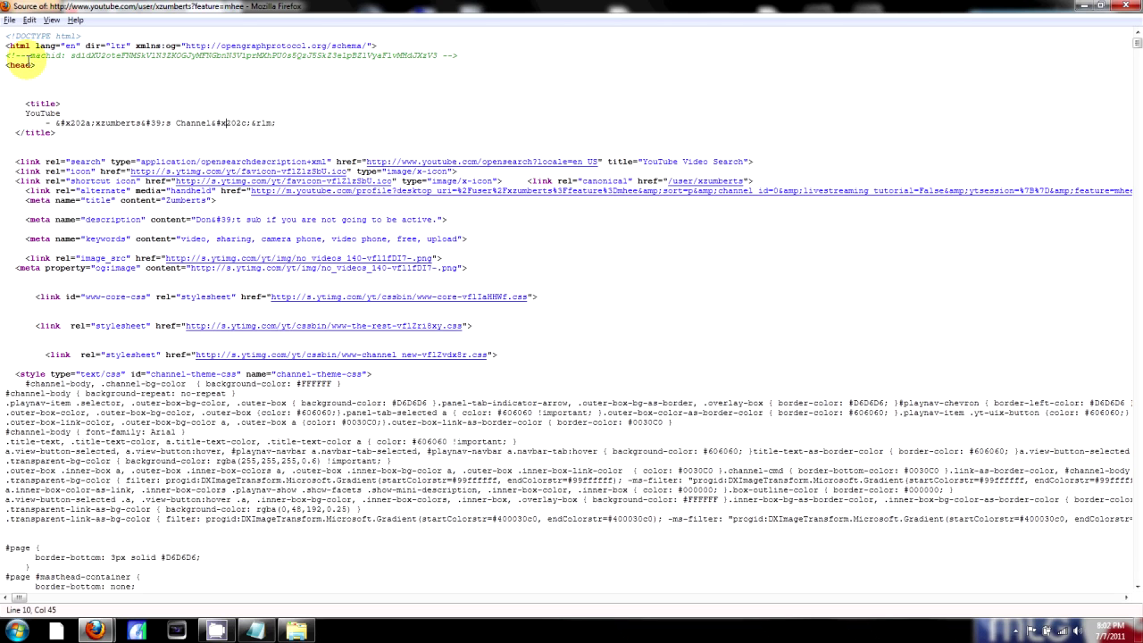
left_click(77, 85)
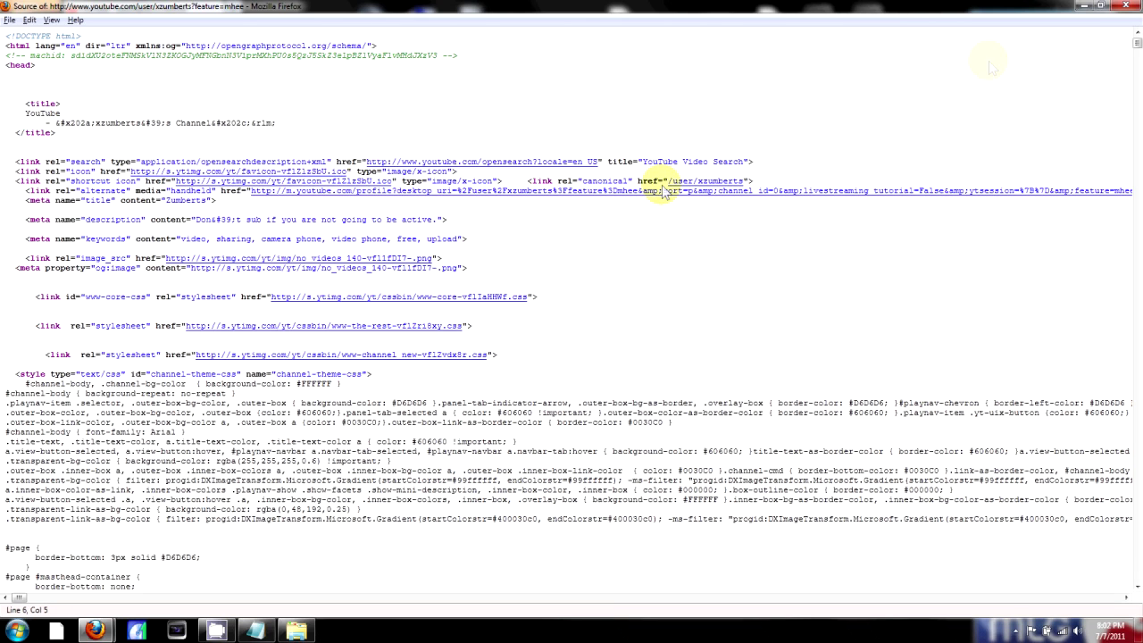
left_click(1131, 6)
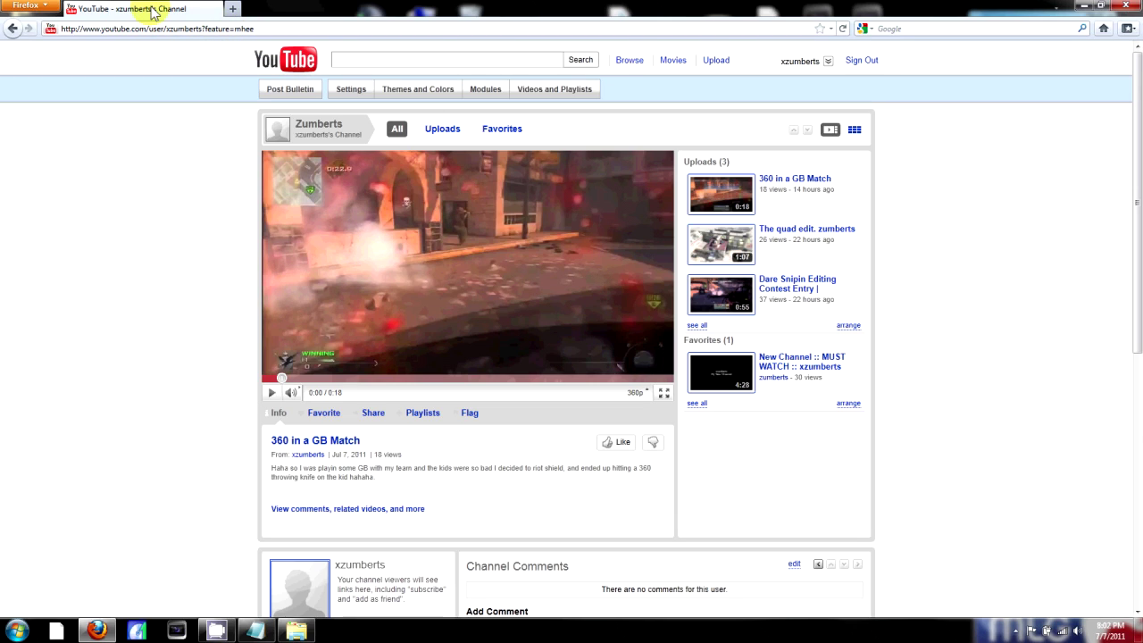
mouse_move(257, 631)
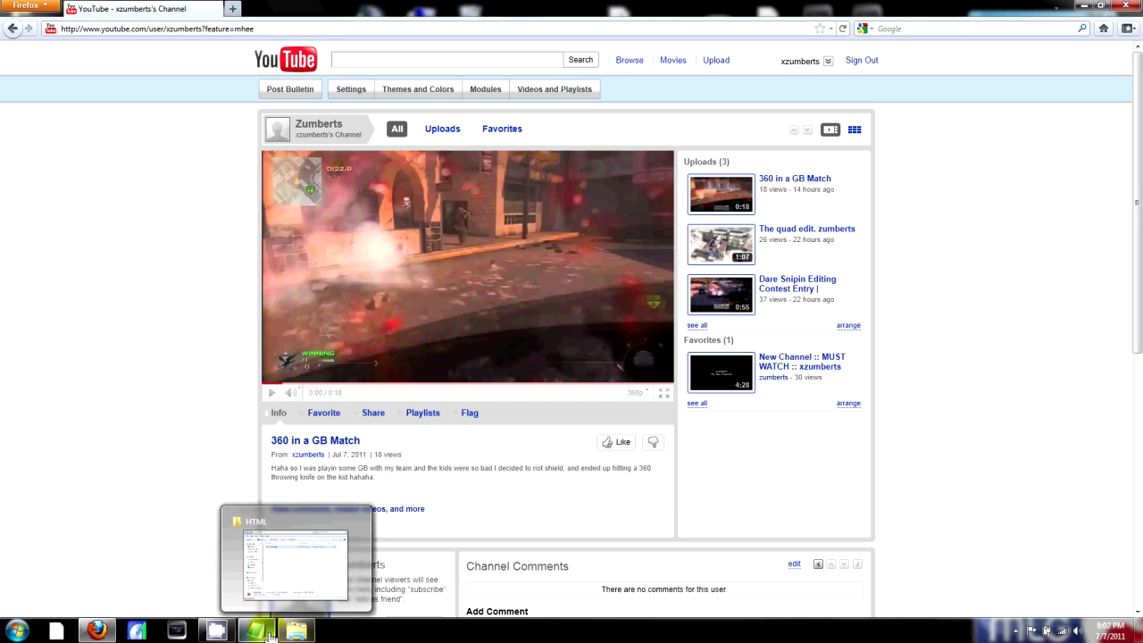
Step: Add the title Tutorial, </head> and <body> to HomePage, then return to YouTube
left_click(276, 558)
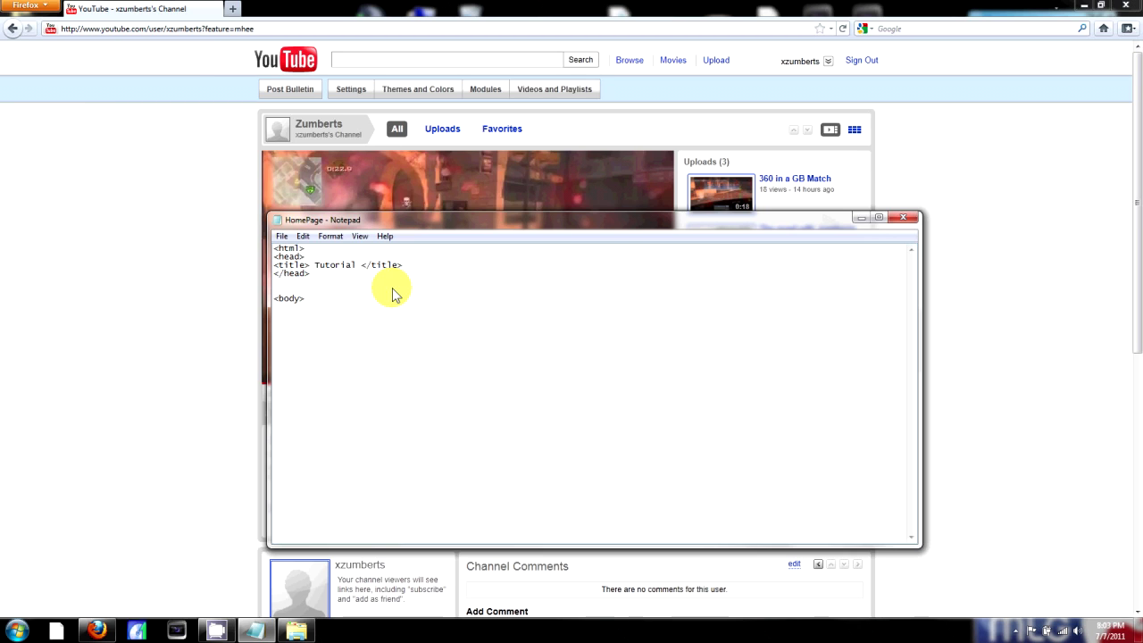
left_click(197, 72)
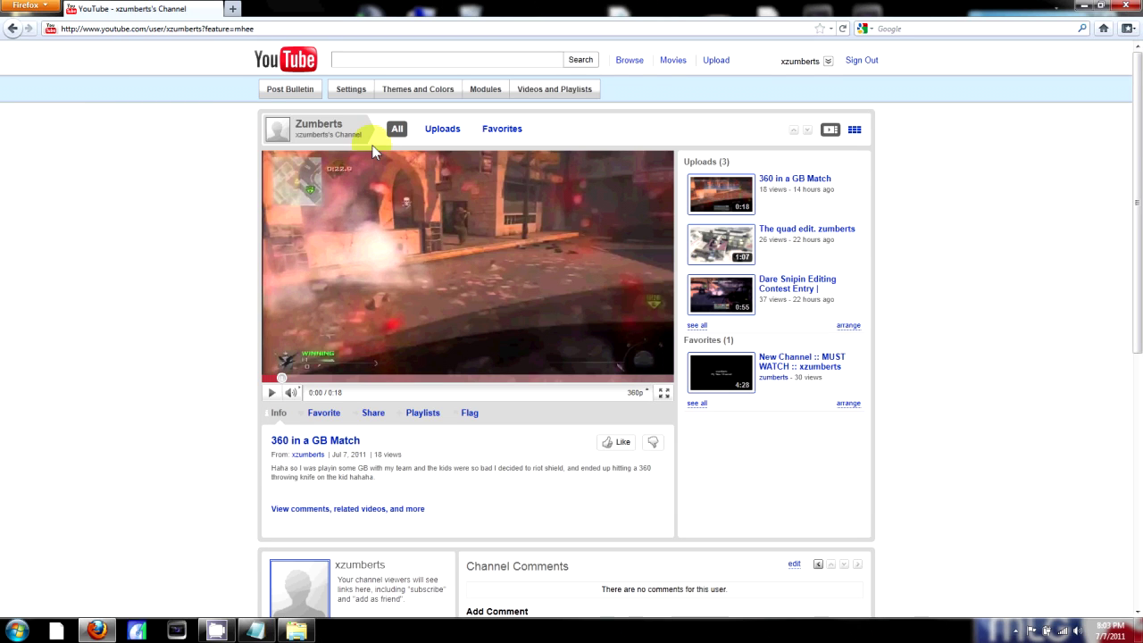
Step: Reopen the YouTube page's HTML source and scroll down through it
scroll(357, 187, "down", 8)
scroll(620, 411, "up", 8)
mouse_move(721, 372)
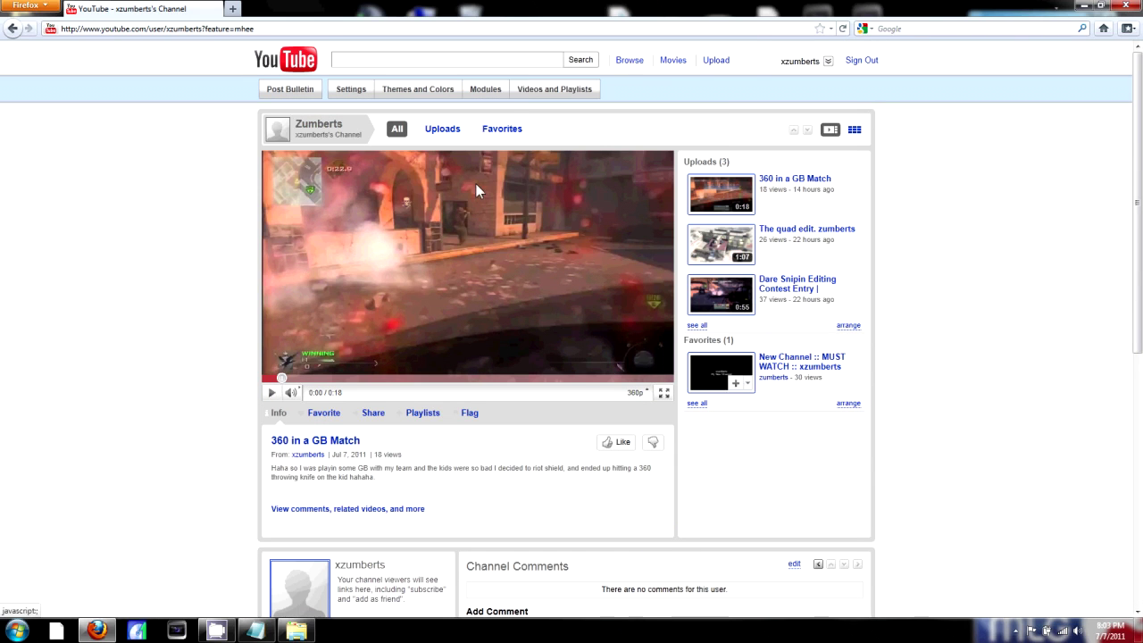
right_click(55, 192)
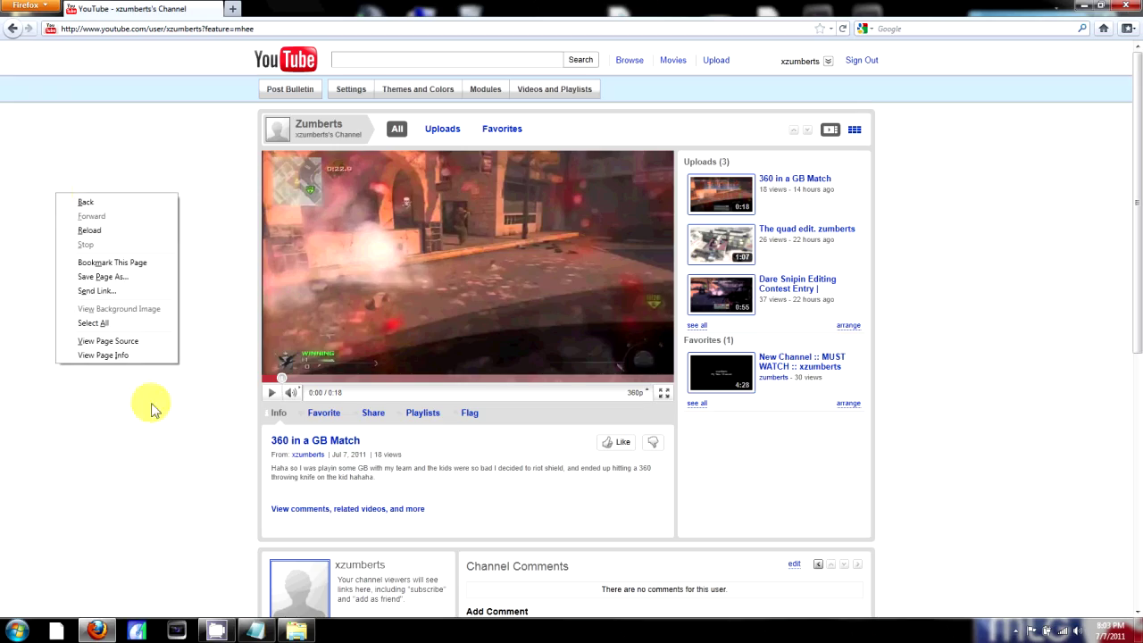
left_click(143, 340)
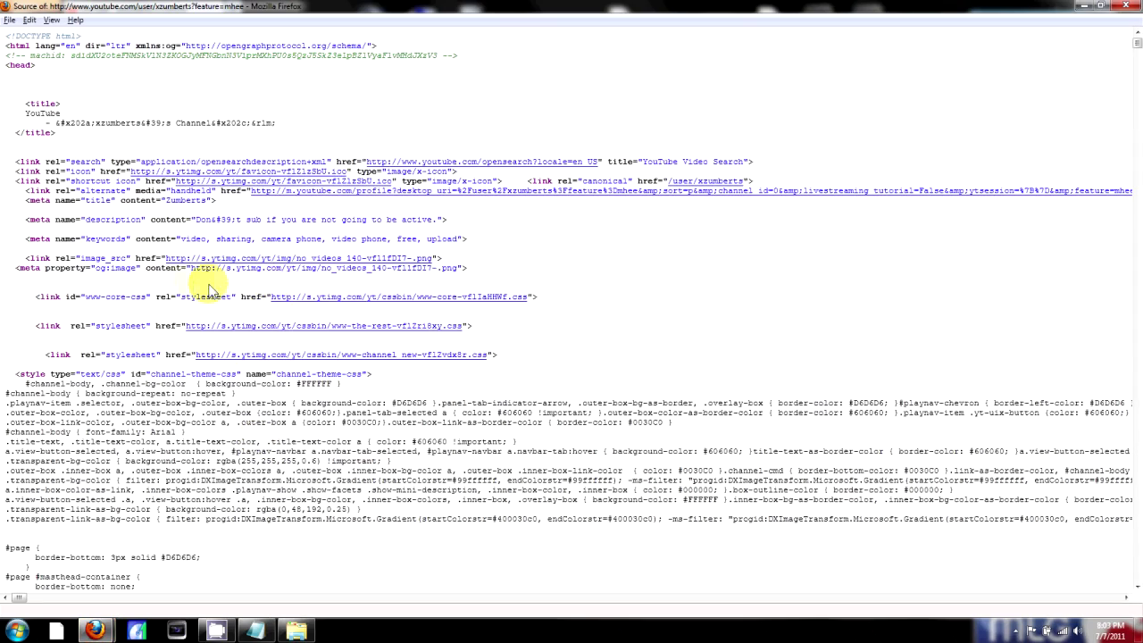
scroll(205, 289, "down", 3)
scroll(201, 287, "down", 1)
scroll(196, 286, "down", 5)
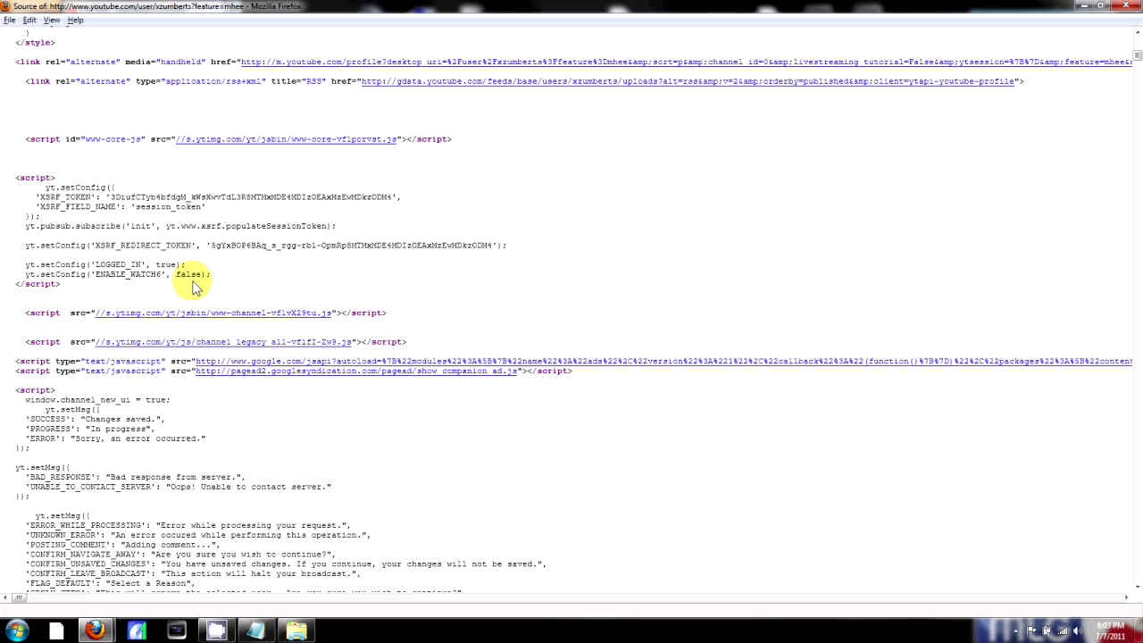
scroll(197, 286, "down", 12)
scroll(196, 286, "down", 9)
scroll(197, 285, "down", 9)
scroll(197, 286, "down", 7)
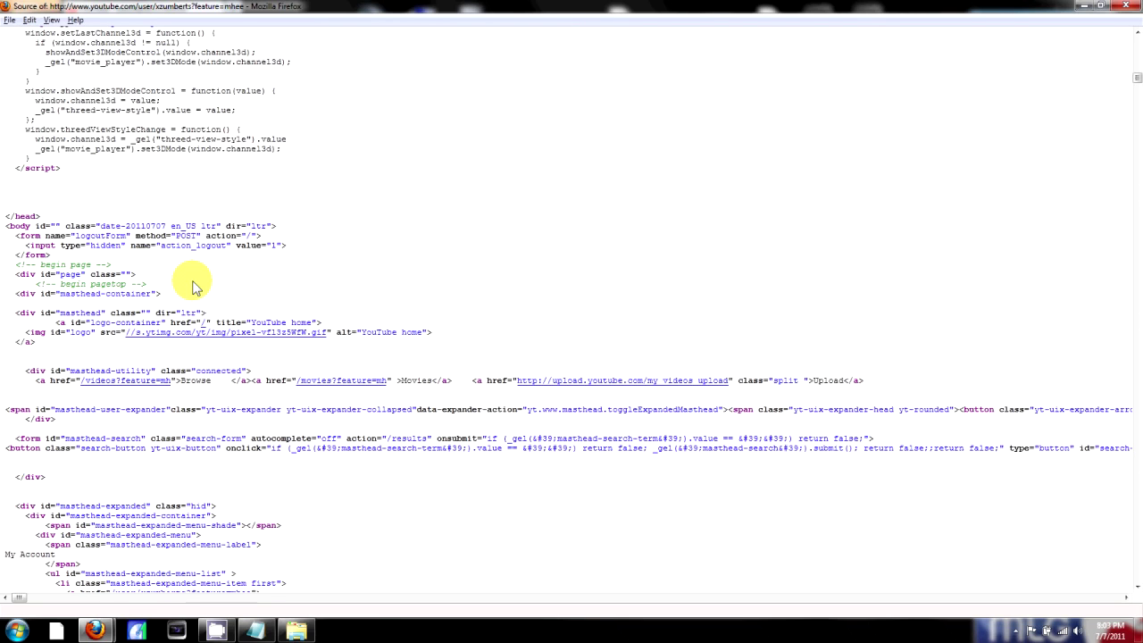
Step: Point out where the head ends and the body begins, then close the source view
left_click(29, 217)
left_click(50, 224)
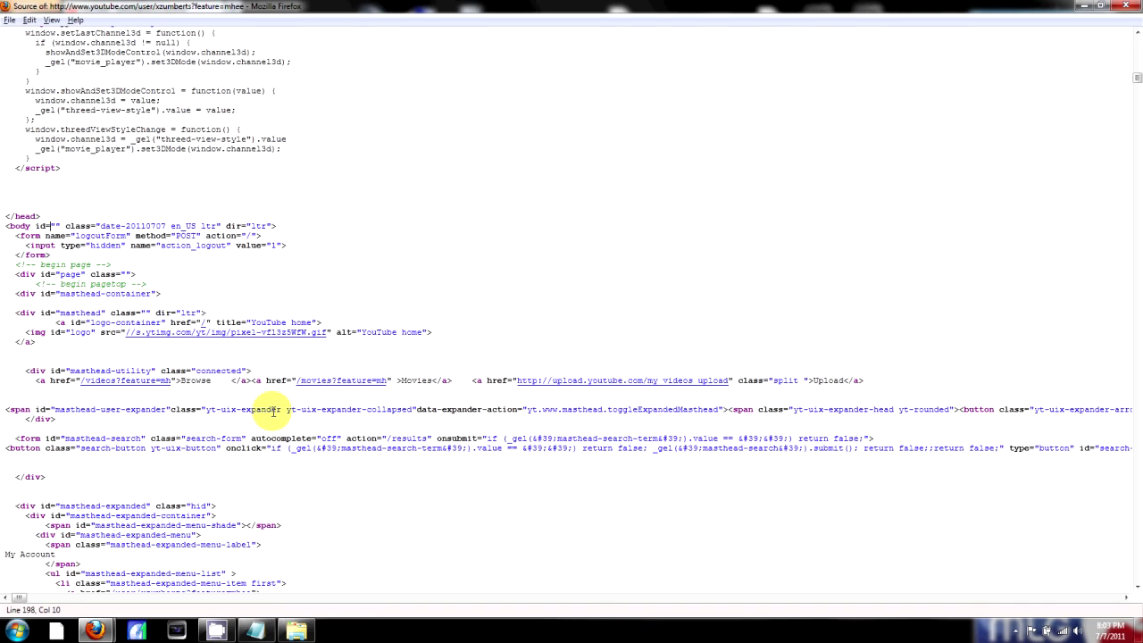
scroll(98, 250, "down", 12)
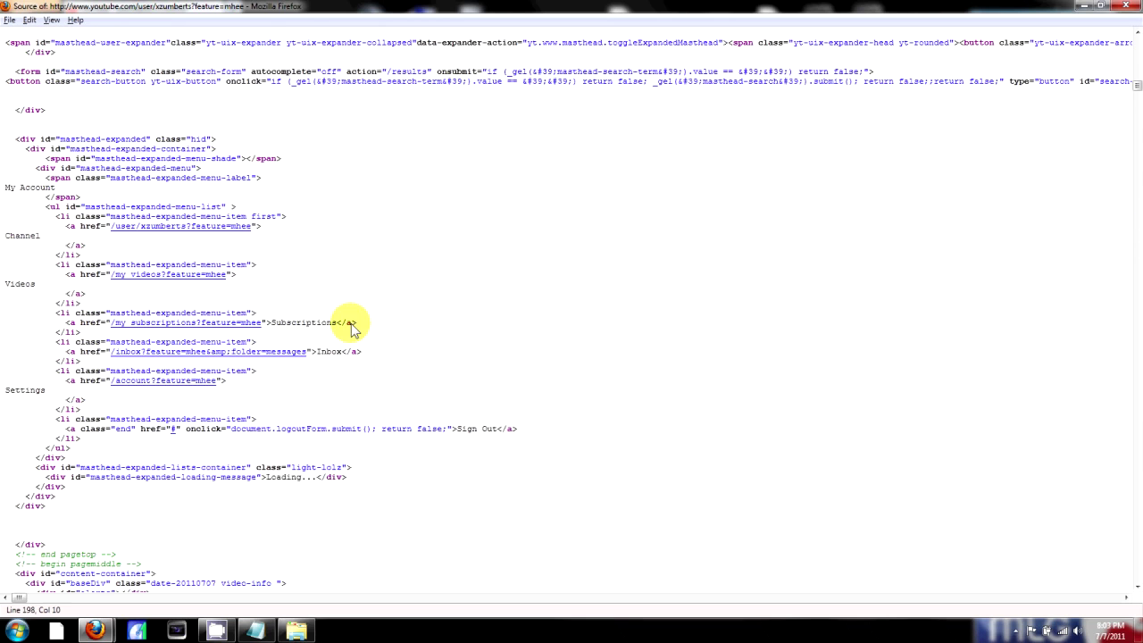
left_click_drag(1138, 100, 1138, 393)
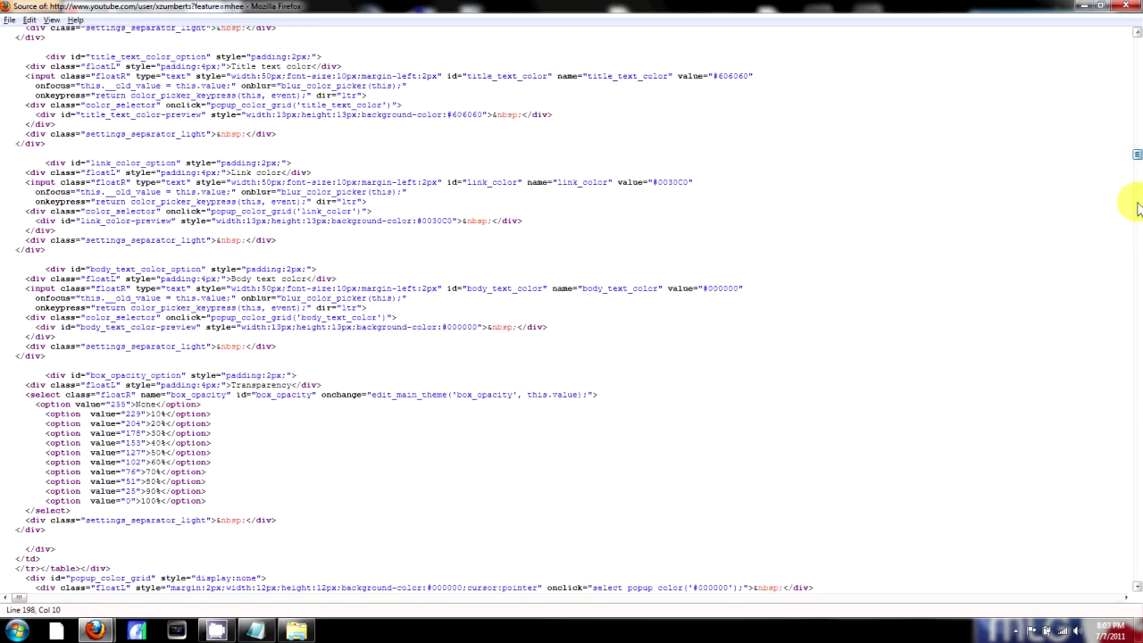
left_click(1132, 6)
mouse_move(296, 630)
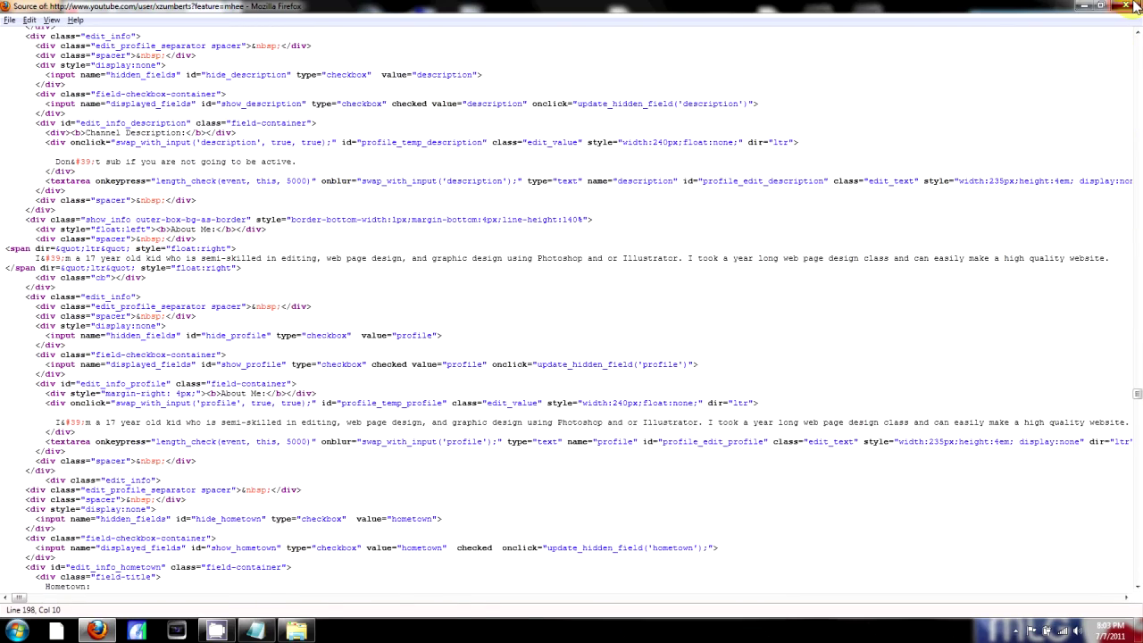
Step: Type 'What's up YouTube?' under <body> in HomePage, fixing a typo along the way
left_click(268, 632)
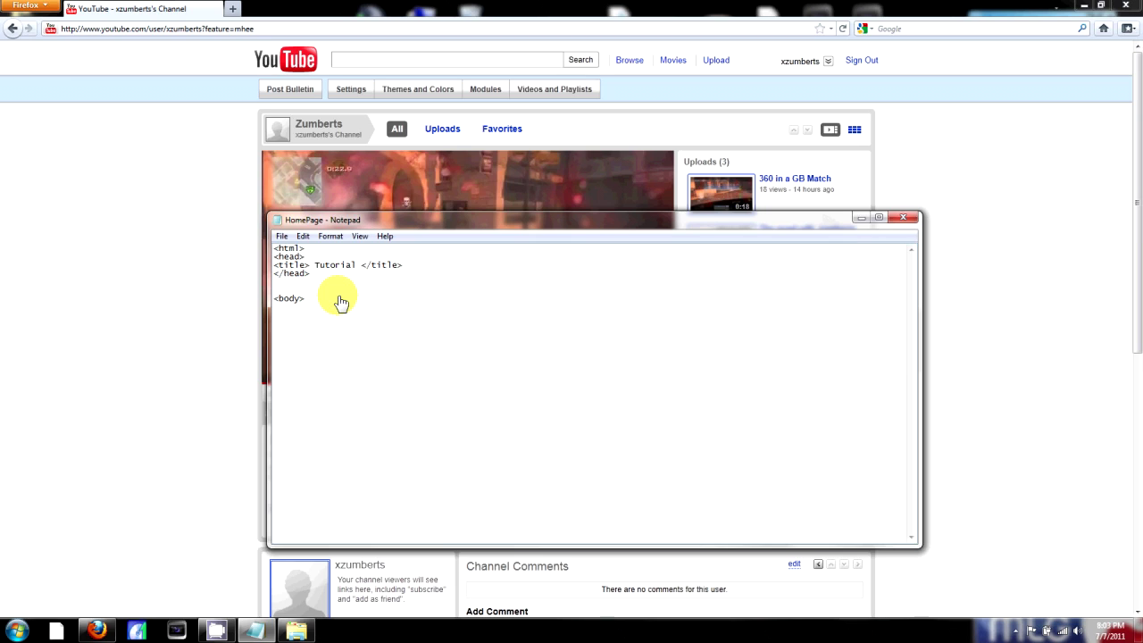
type("wh")
type("a's")
key("BackSpace")
key("BackSpace")
key("BackSpace")
type("at")
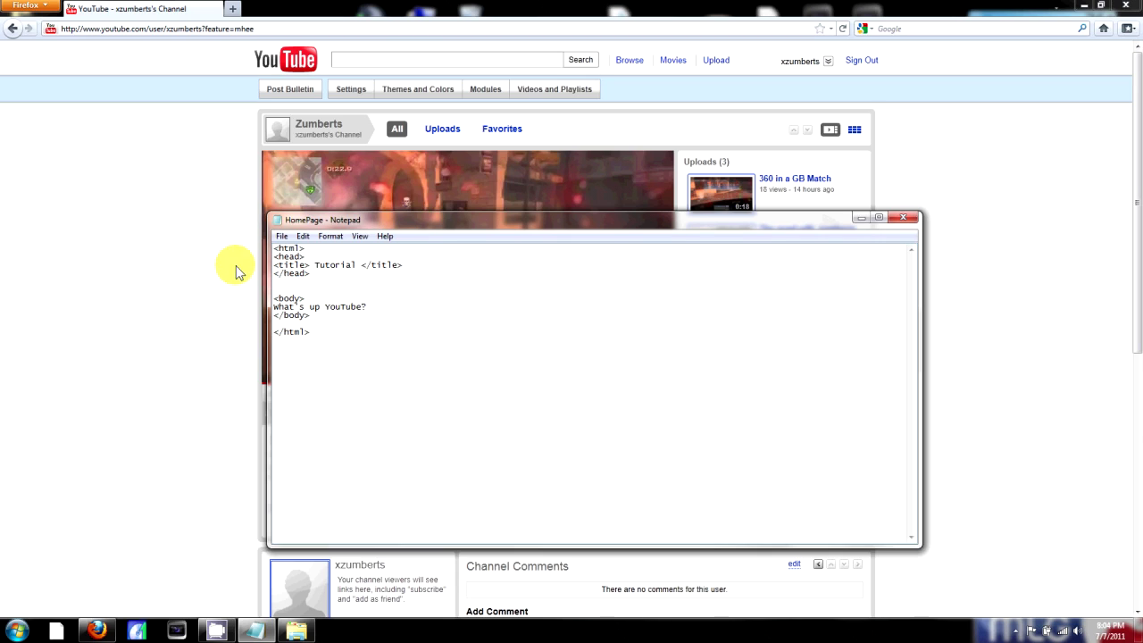
left_click(282, 237)
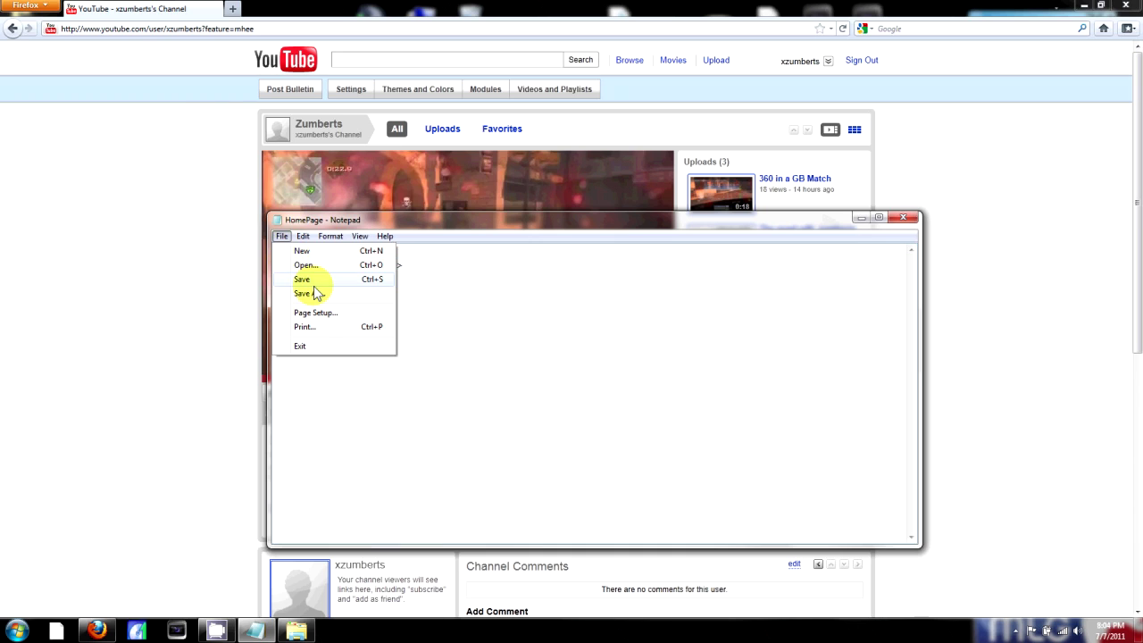
Step: Save HomePage, minimize Firefox and close the Notepad window
left_click(308, 281)
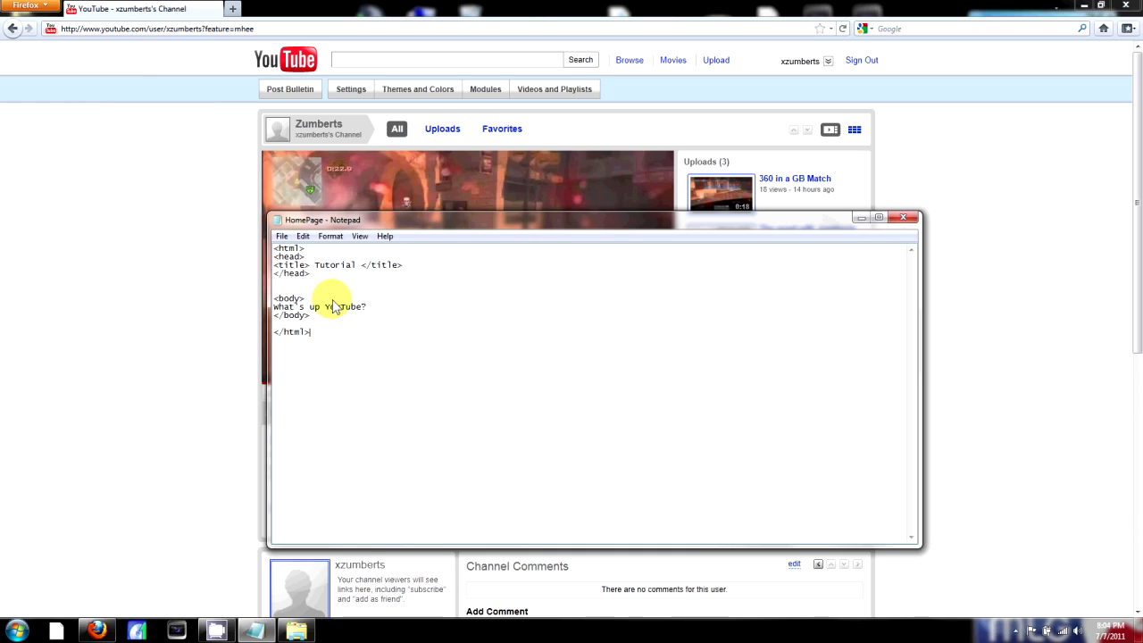
left_click(1089, 6)
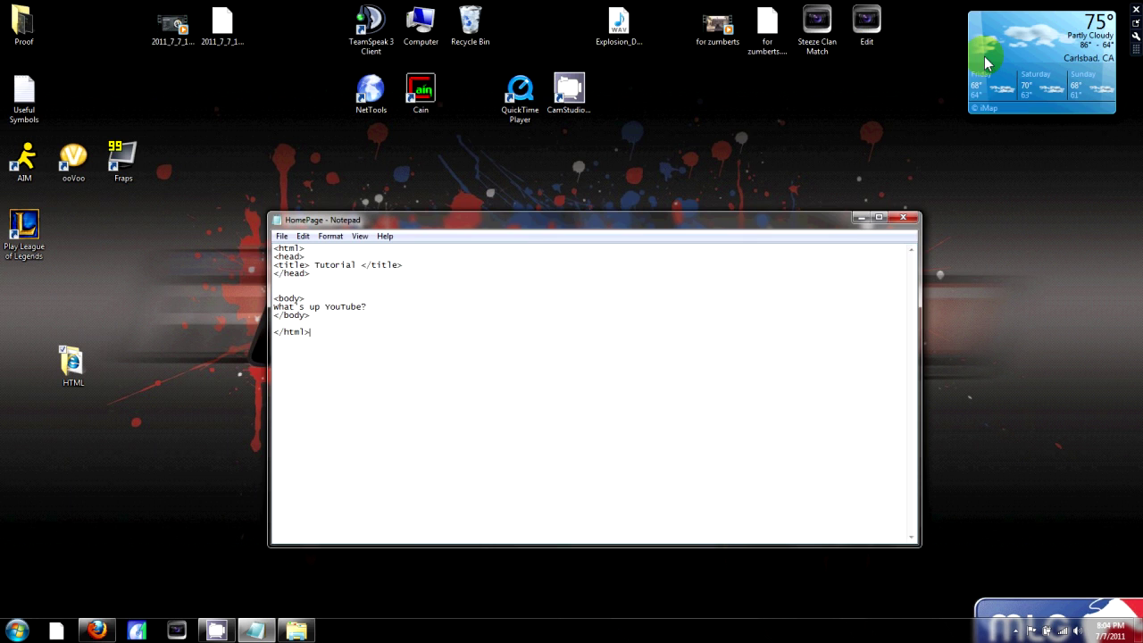
left_click(903, 217)
Step: Open HomePage from the desktop HTML folder as a web page
double_click(72, 362)
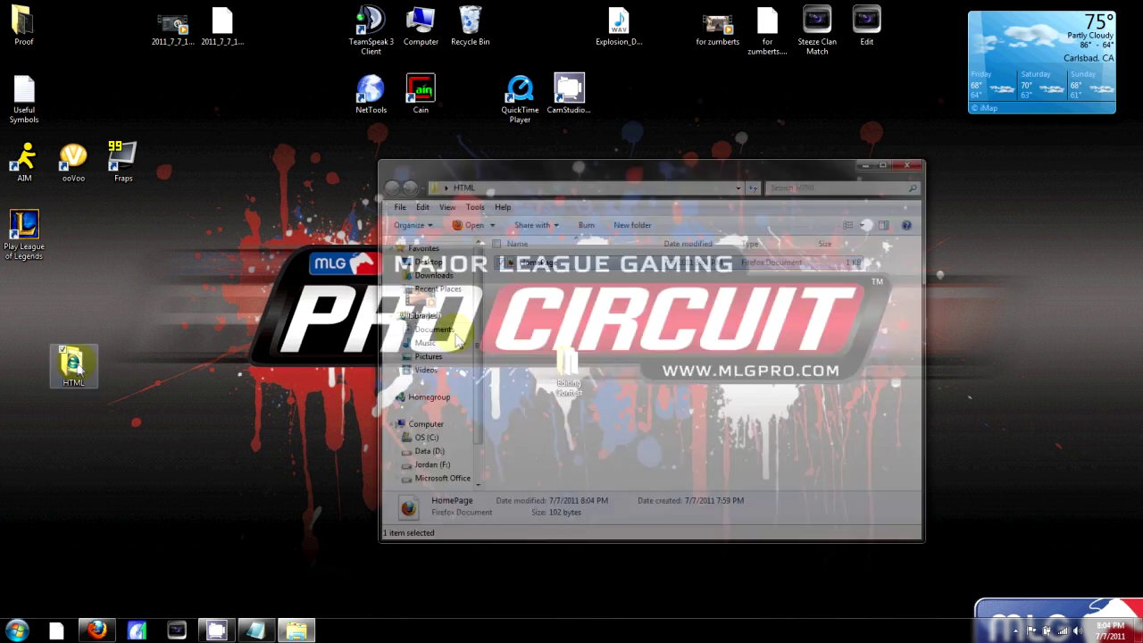
right_click(535, 263)
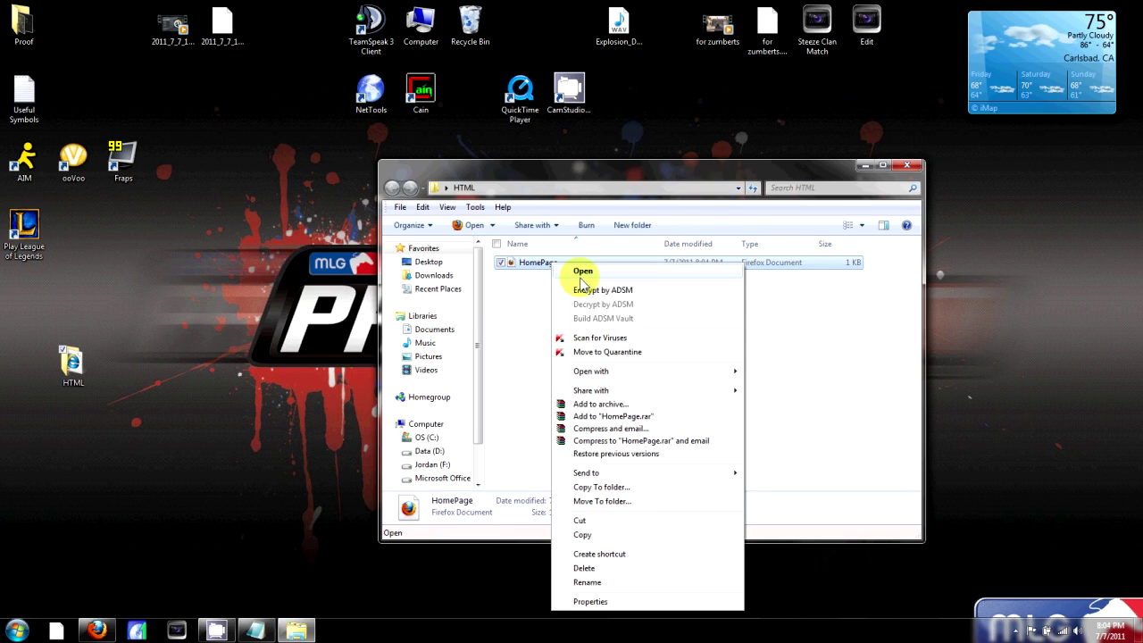
left_click(587, 272)
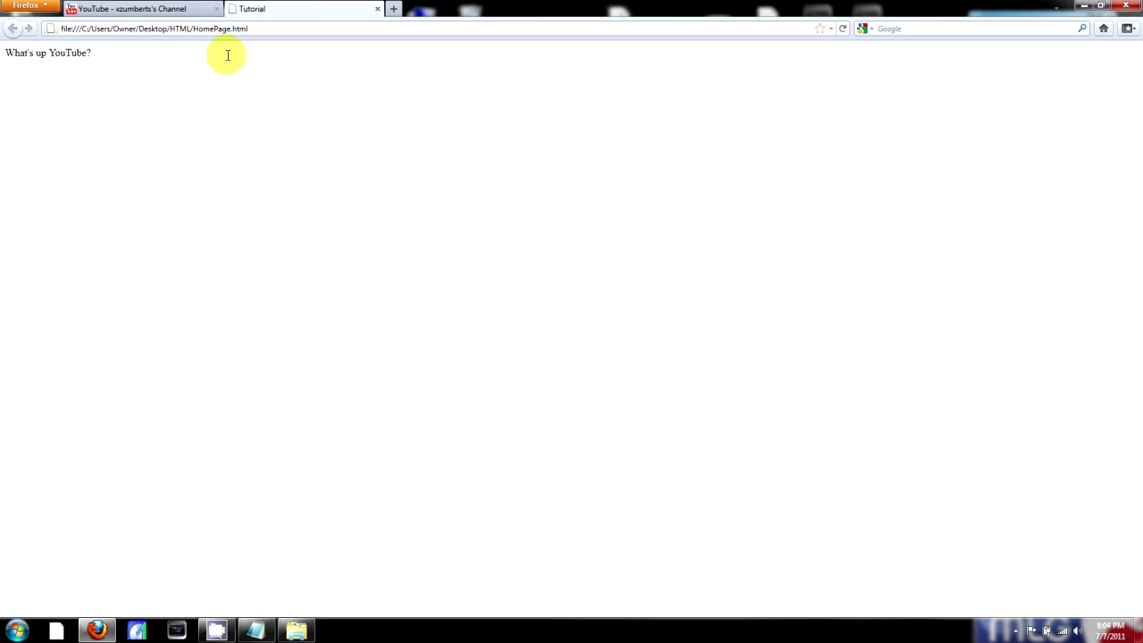
Step: Highlight the 'What's up YouTube?' text on the rendered Tutorial page
left_click_drag(95, 53, 6, 53)
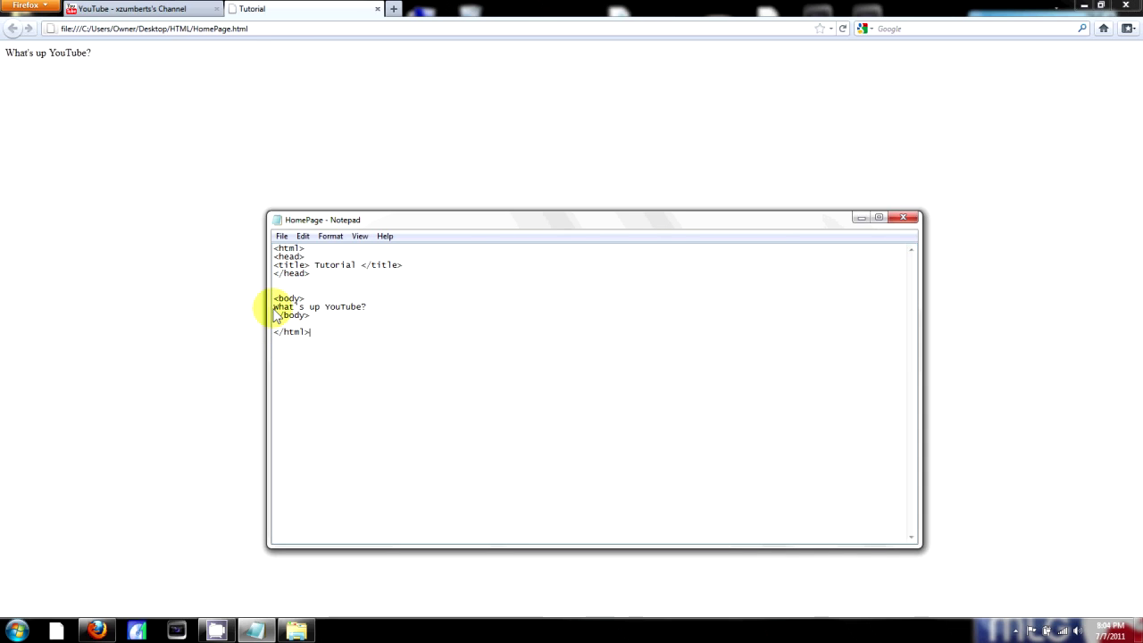
type("<")
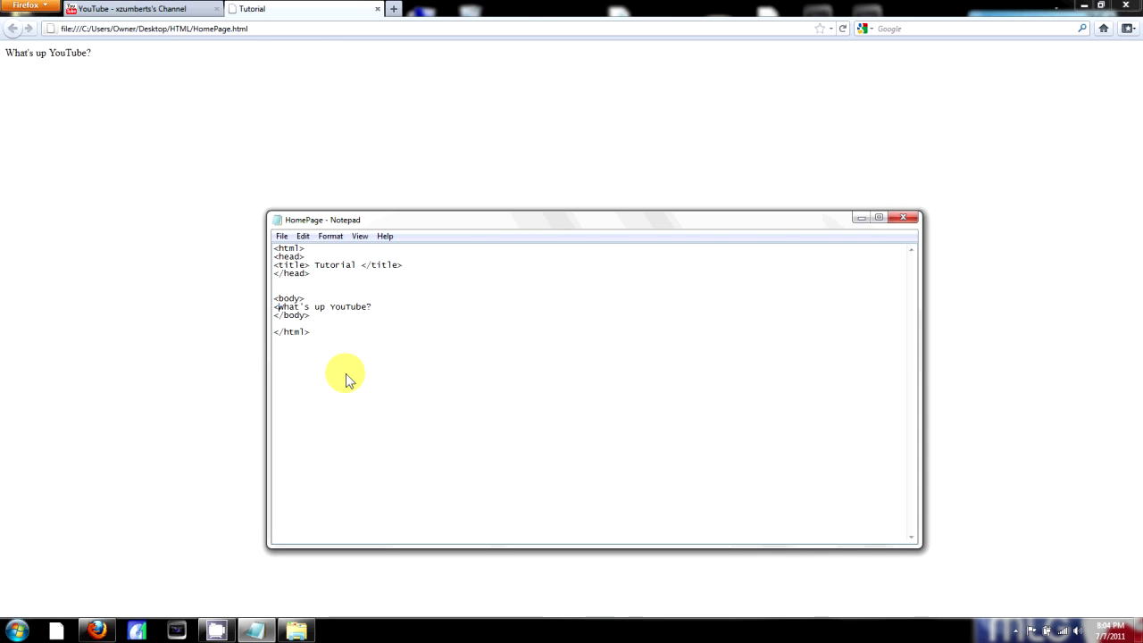
type("font")
type(" type")
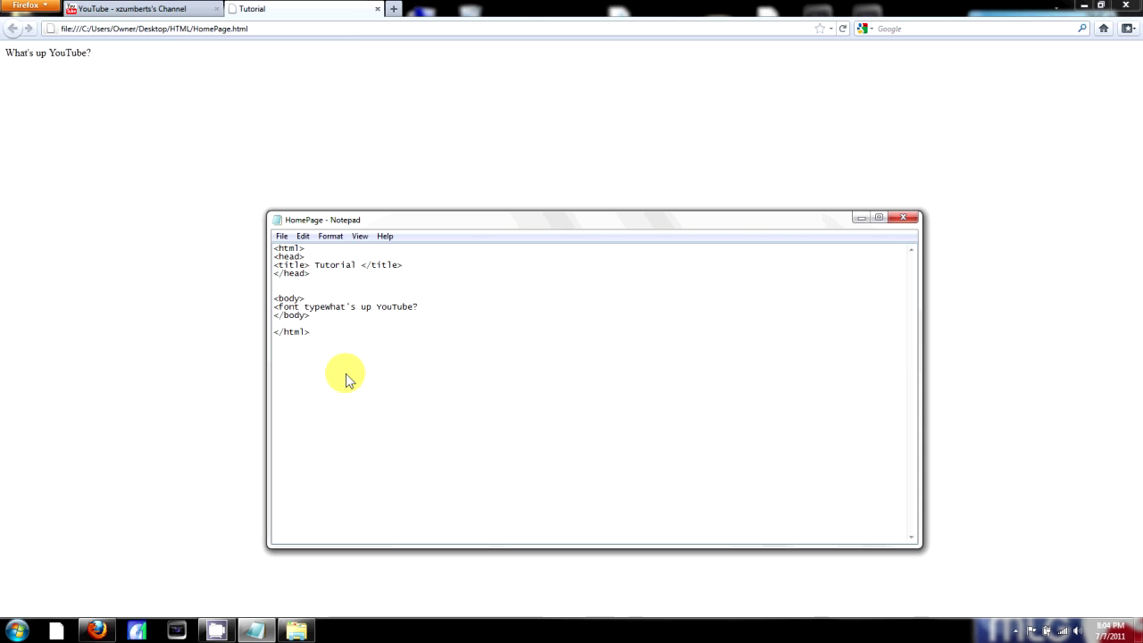
type("=\"Tahoma")
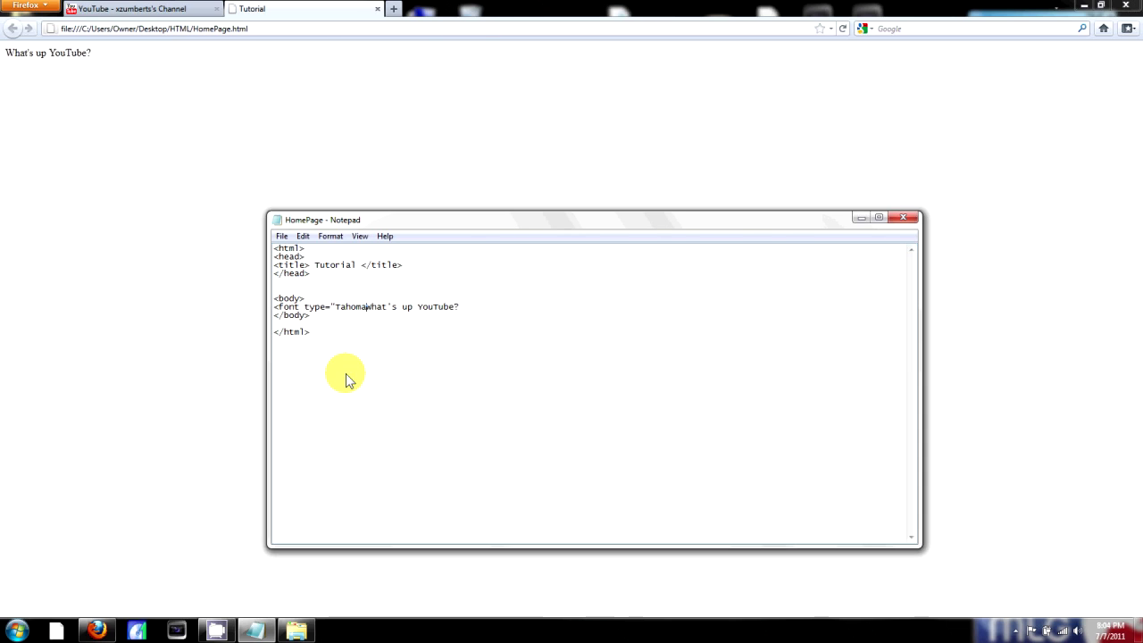
type("\"")
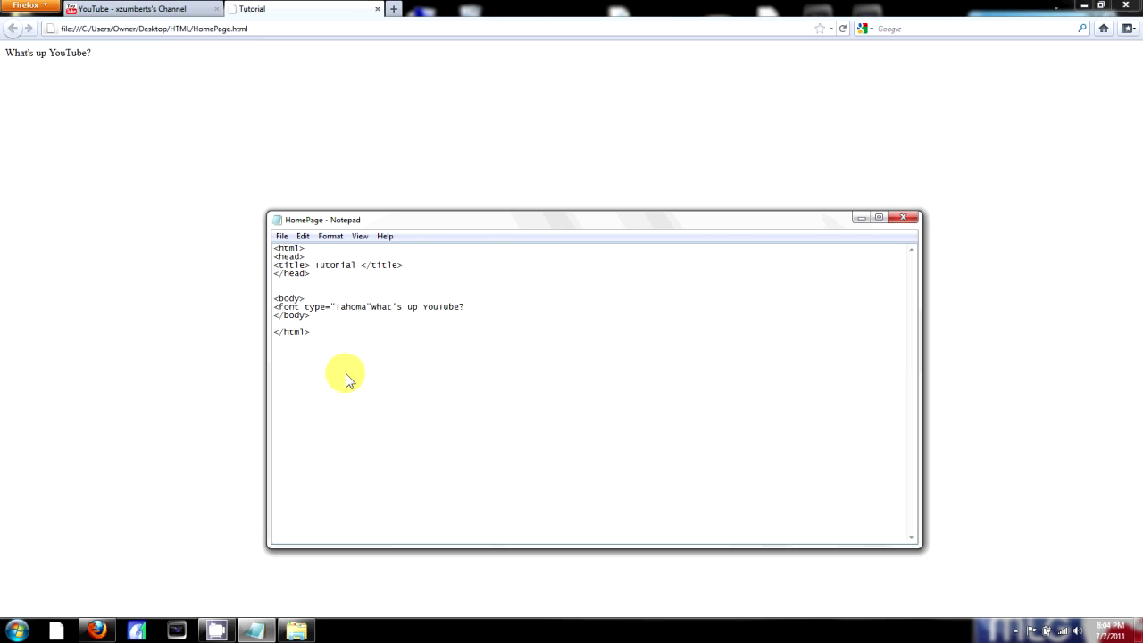
type(">")
key("Right")
type("<font")
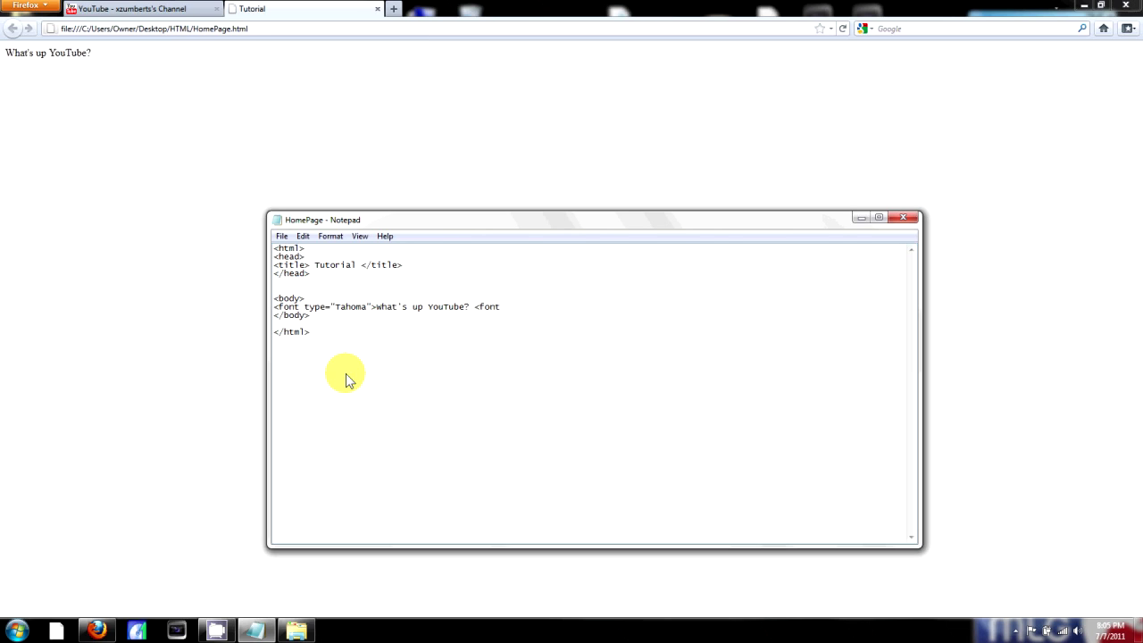
type(">")
key("Left")
key("Left")
type("/")
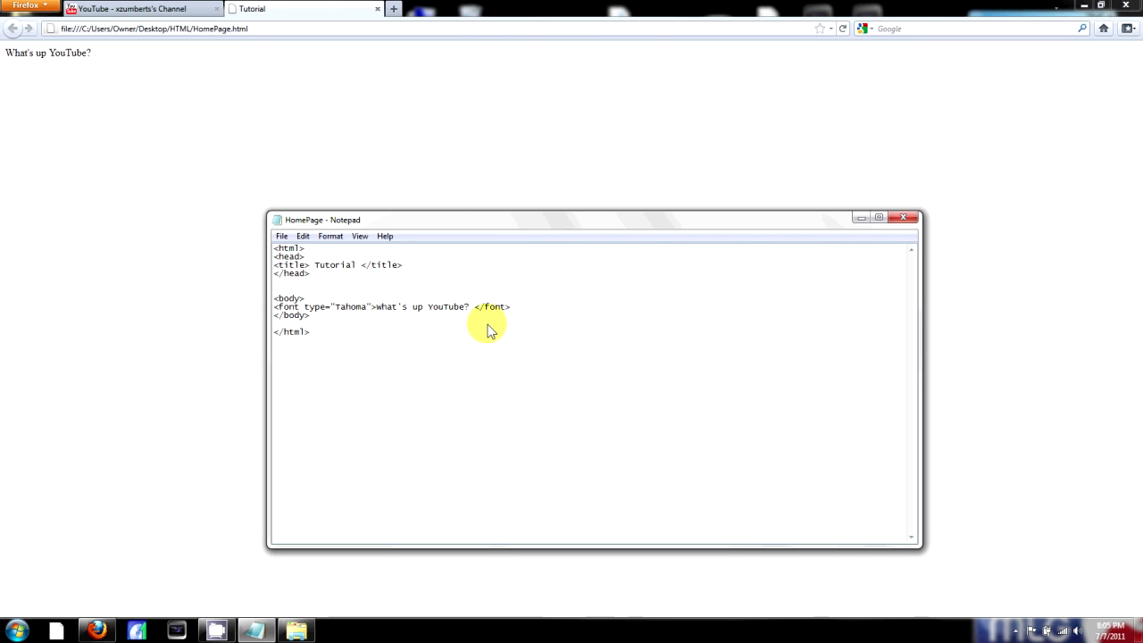
left_click(474, 308)
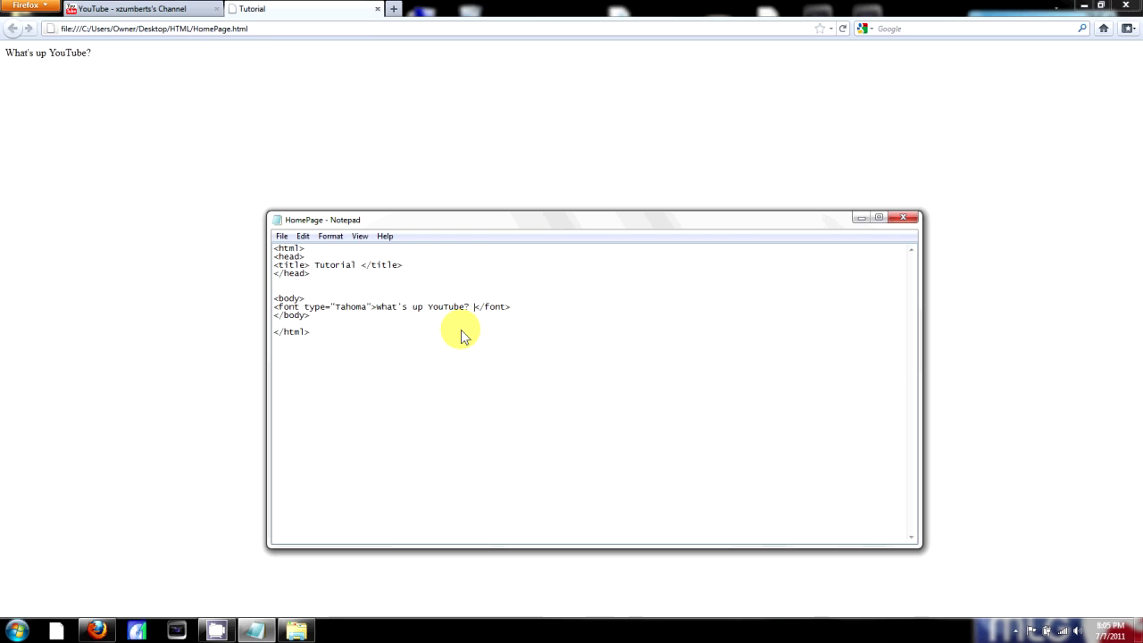
key("BackSpace")
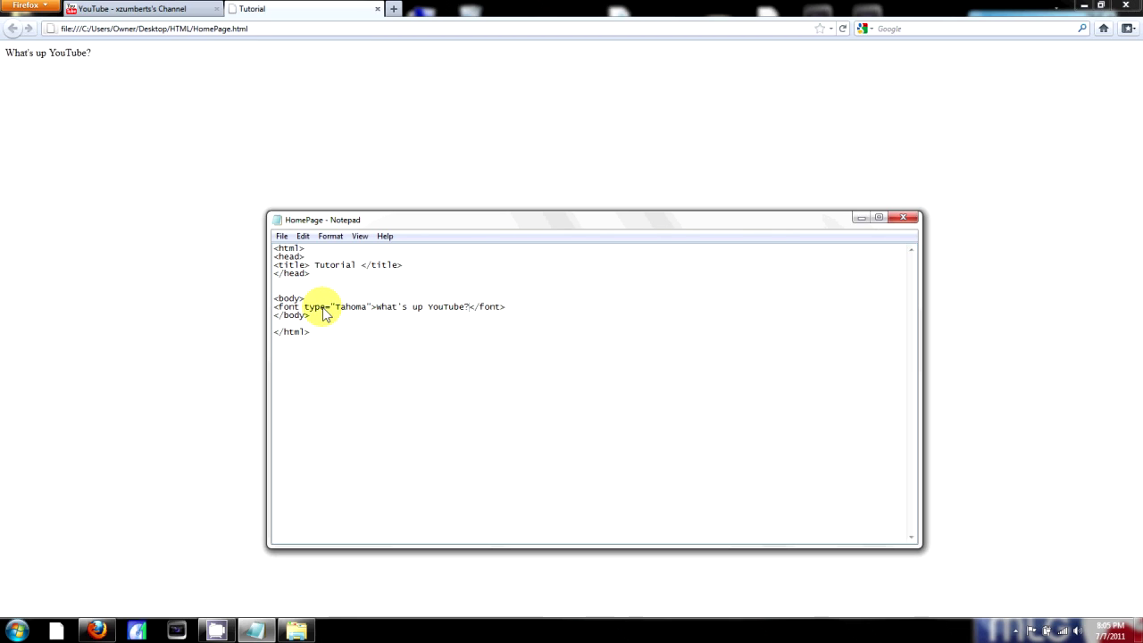
left_click(282, 237)
left_click(288, 276)
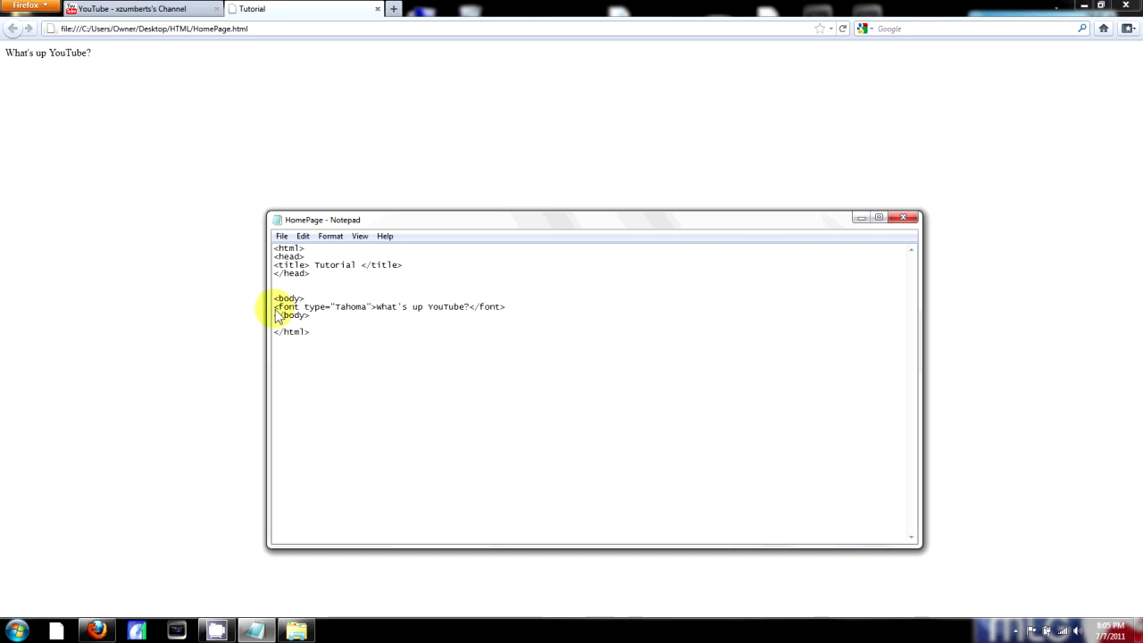
left_click_drag(276, 308, 376, 313)
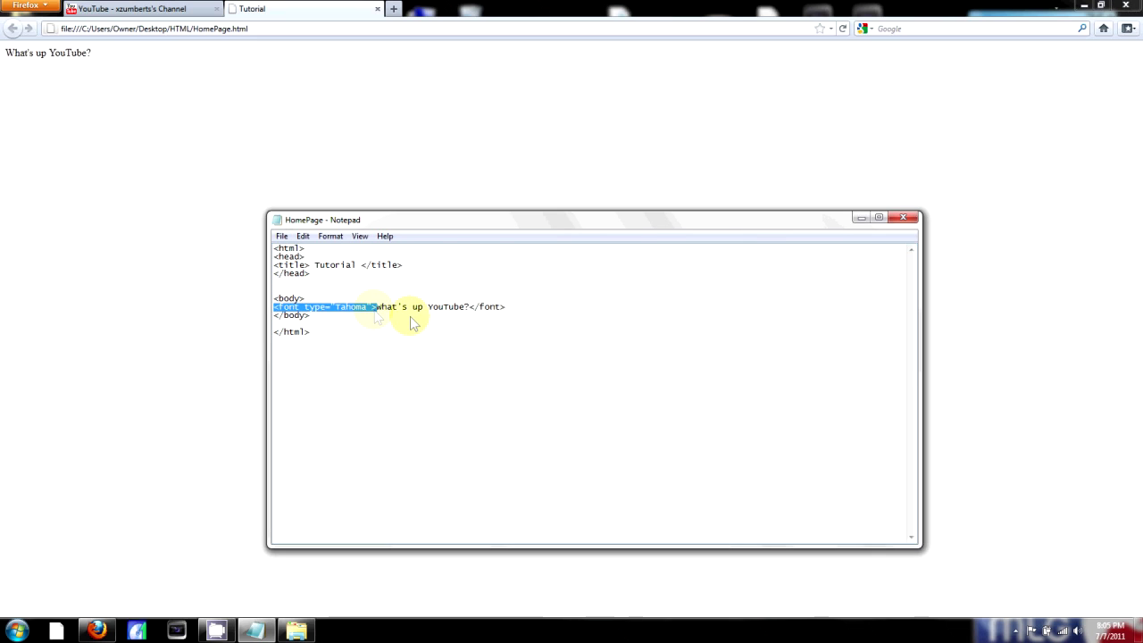
key("Delete")
left_click_drag(403, 309, 369, 308)
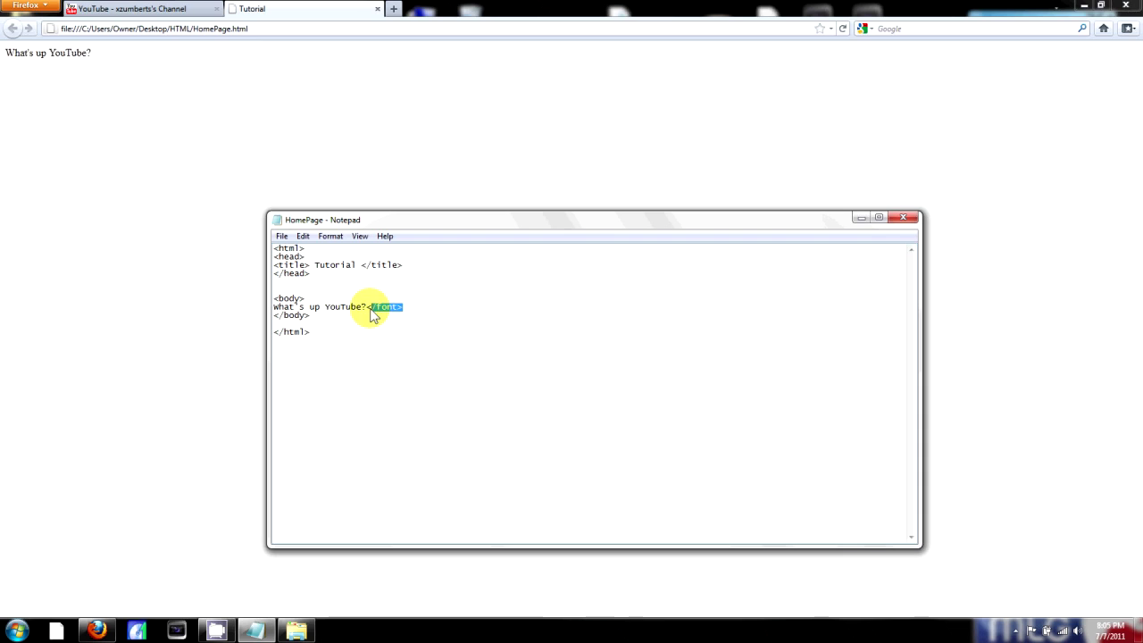
key("Delete")
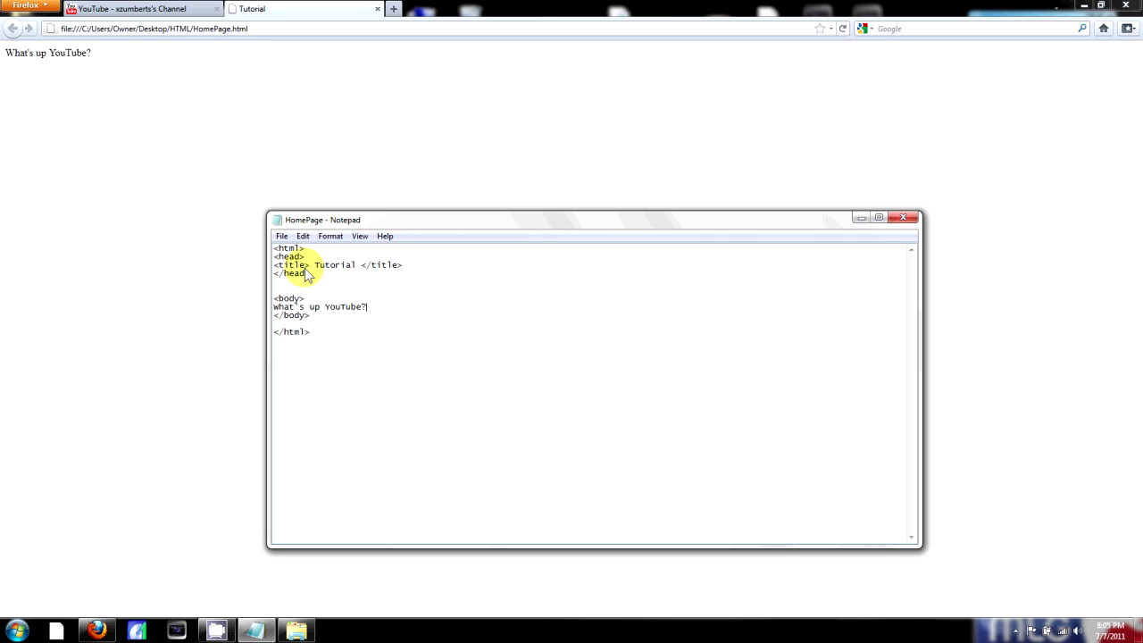
left_click(282, 236)
Step: Save HomePage, then open the screen recorder's tray menu to stop recording
left_click(306, 279)
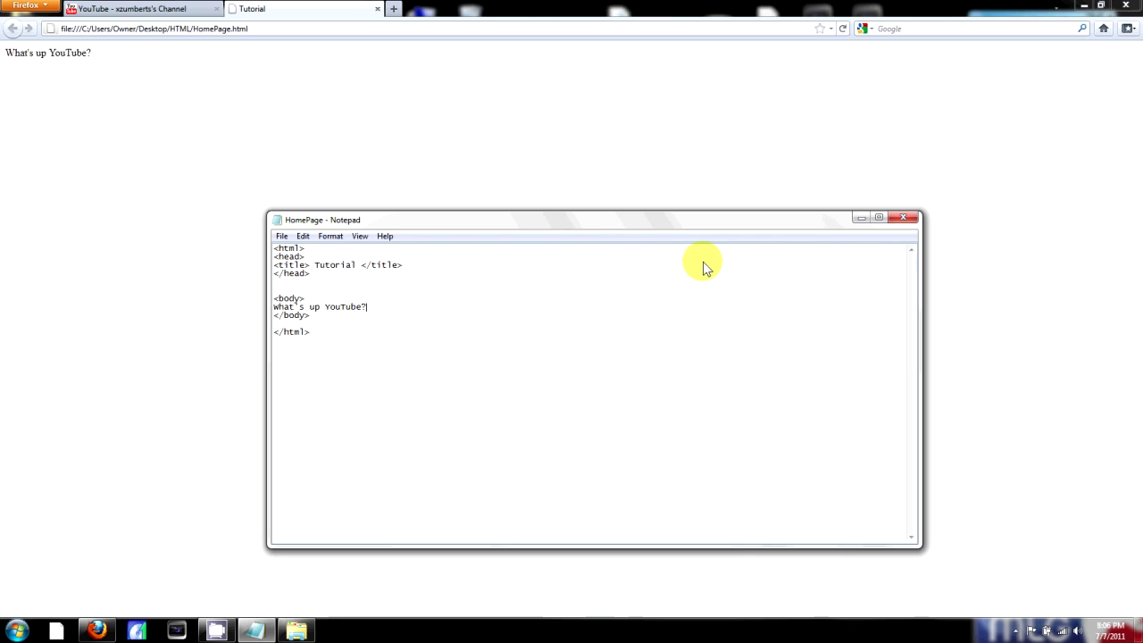
left_click(1018, 631)
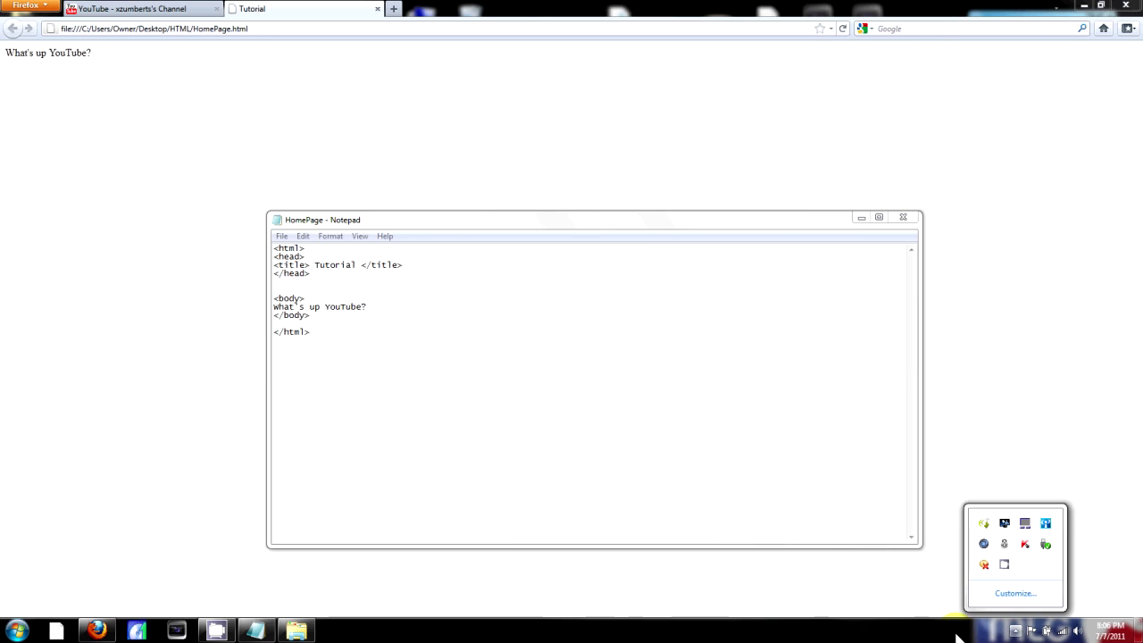
left_click(1018, 631)
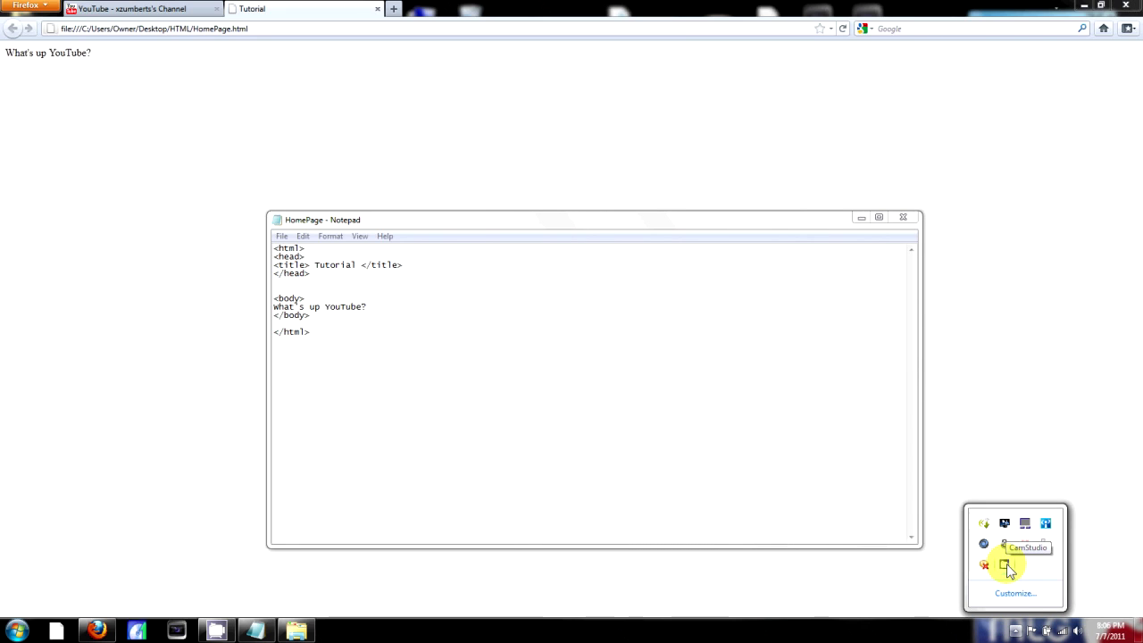
right_click(1006, 568)
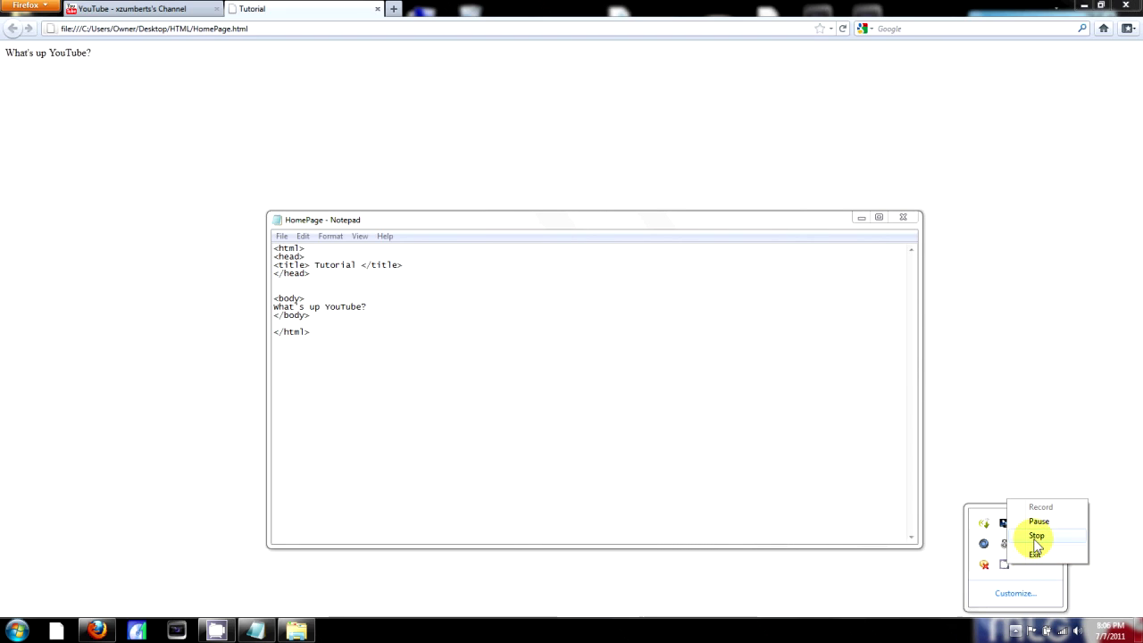